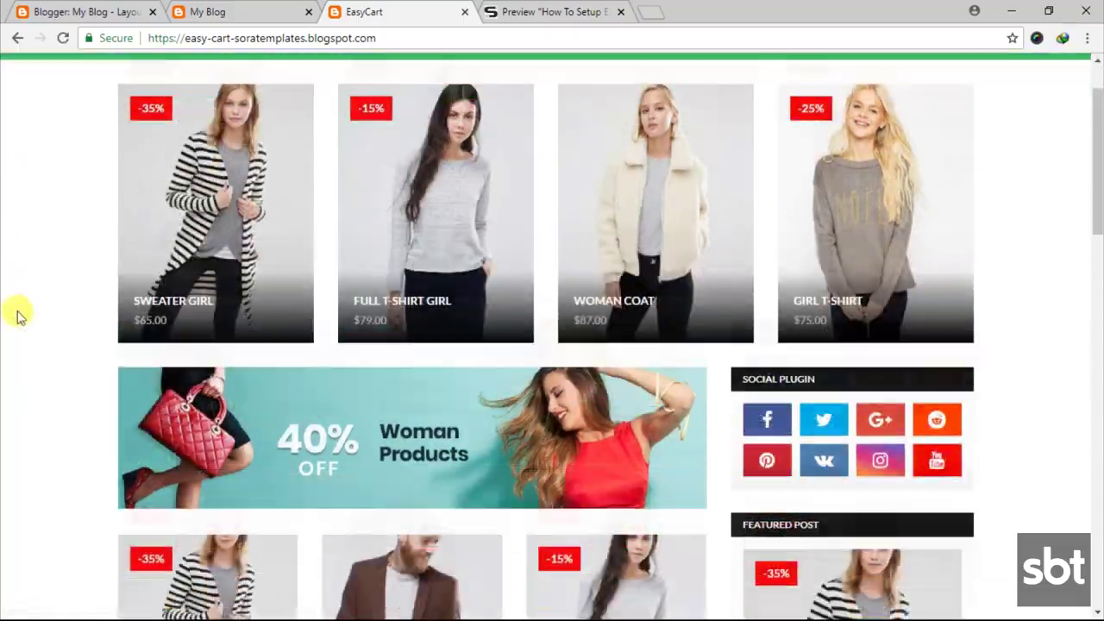
- Look through the EasyCart demo store, and close its page to return to the template setup guide
{"action": "scroll", "coordinate": [65, 385], "scroll_direction": "down", "scroll_amount": 5}
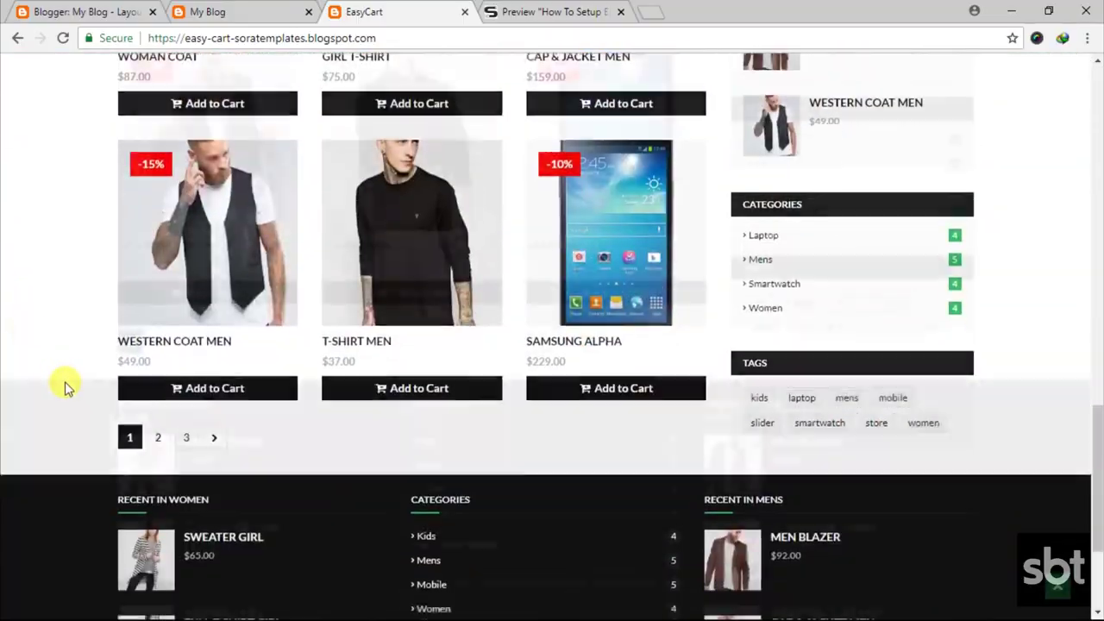
{"action": "scroll", "coordinate": [62, 382], "scroll_direction": "up", "scroll_amount": 10}
{"action": "scroll", "coordinate": [64, 382], "scroll_direction": "up", "scroll_amount": 5}
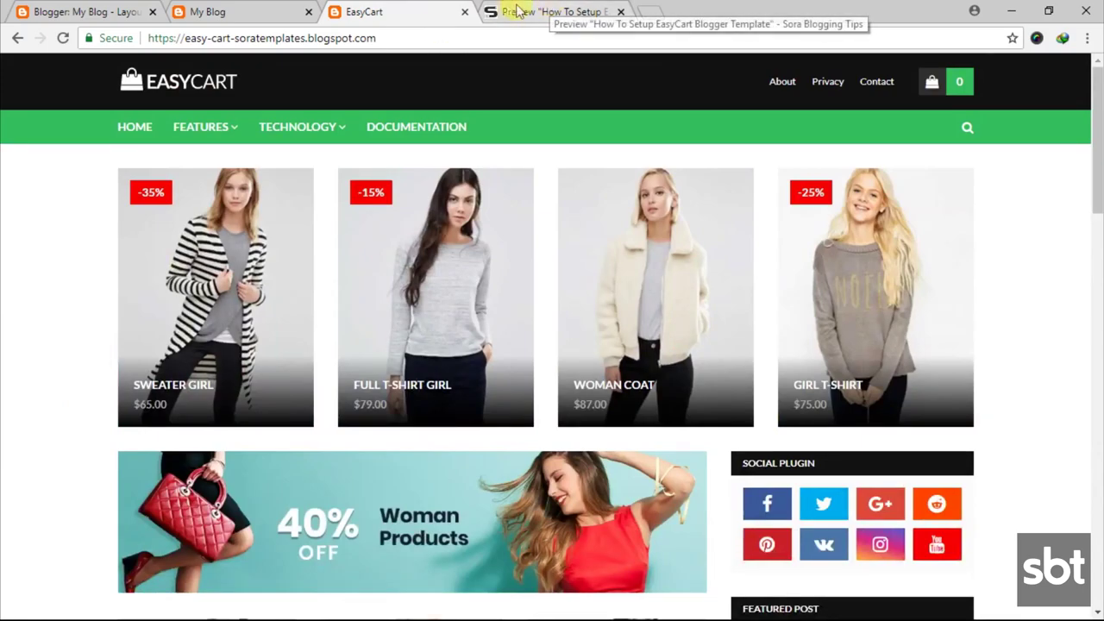
{"action": "left_click", "coordinate": [464, 12]}
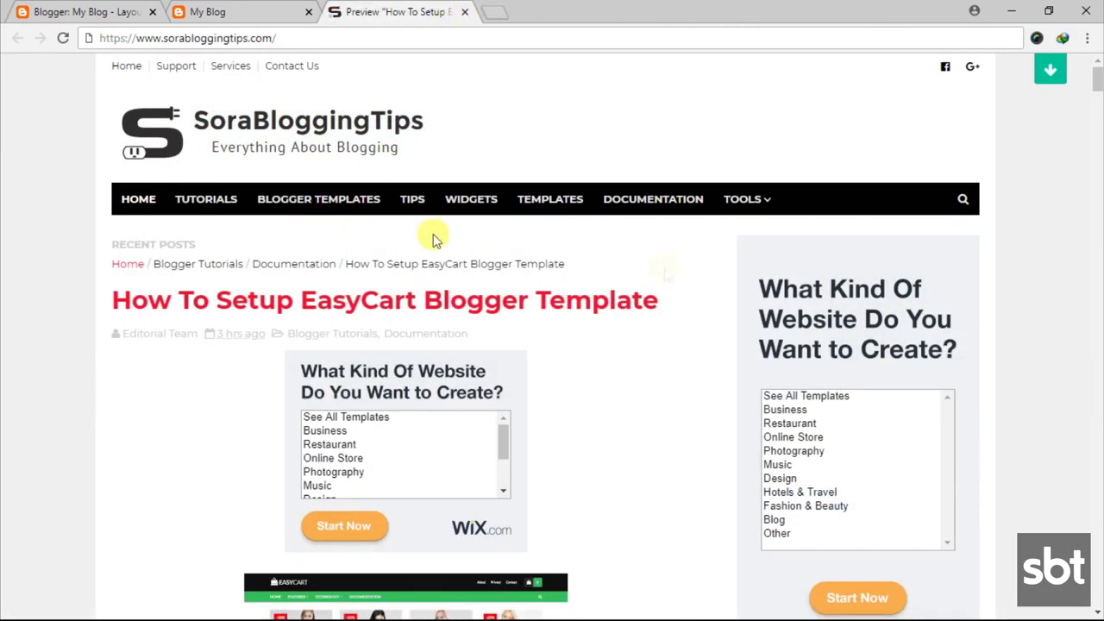
- Read the EasyCart setup guide's instructions for configuring the Header Right Menu link list
{"action": "left_click_drag", "start_coordinate": [660, 300], "coordinate": [110, 299]}
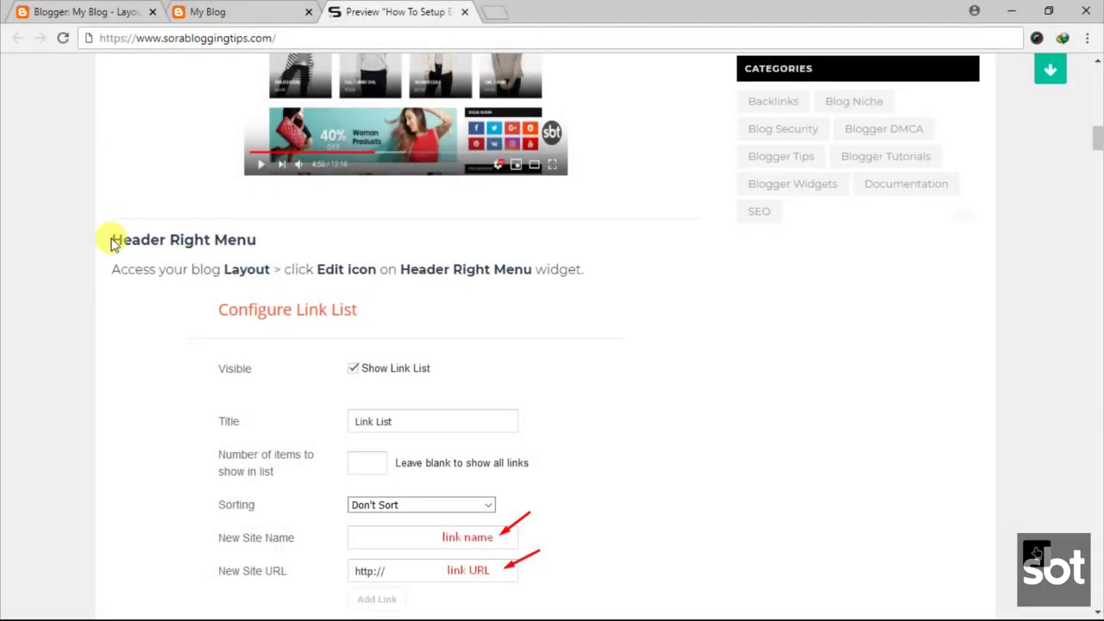
{"action": "left_click_drag", "start_coordinate": [115, 241], "coordinate": [253, 239]}
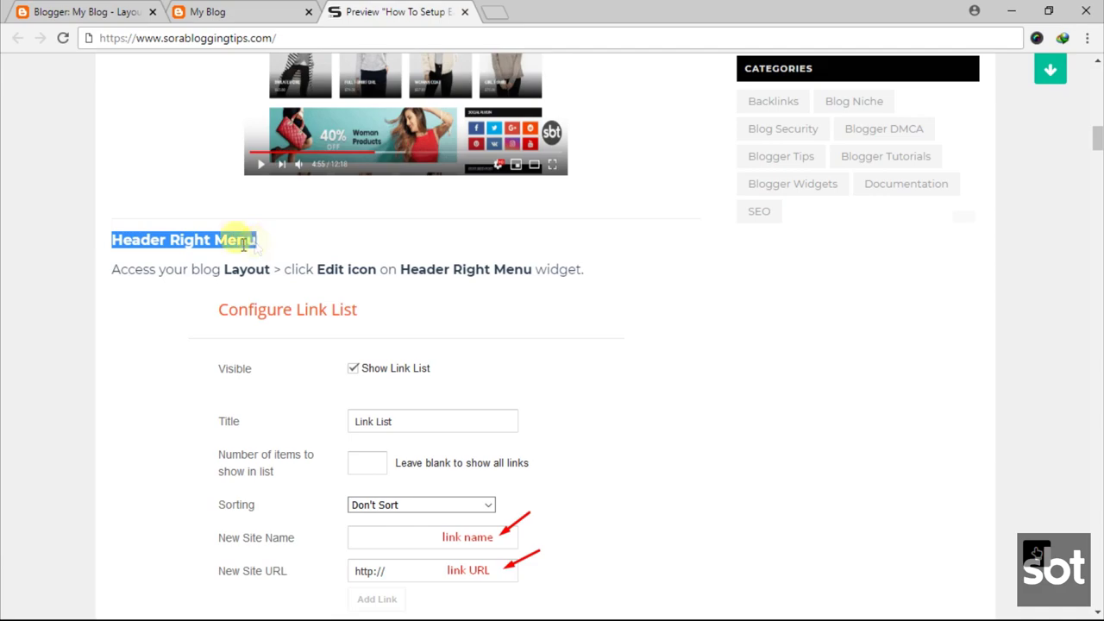
{"action": "left_click", "coordinate": [185, 239]}
{"action": "left_click_drag", "start_coordinate": [113, 268], "coordinate": [589, 278]}
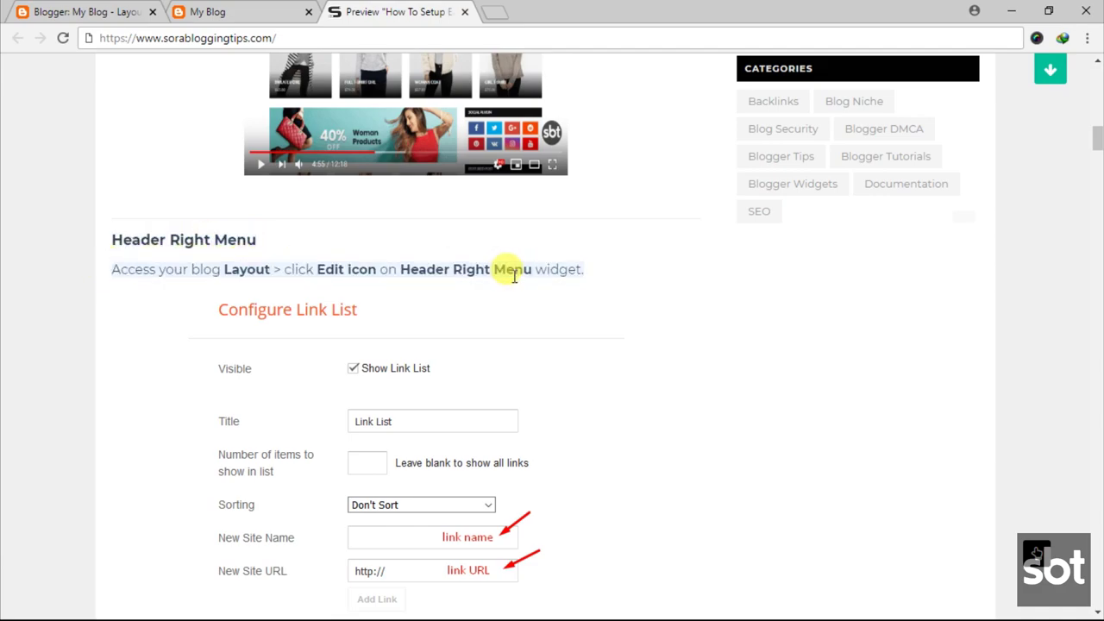
{"action": "left_click", "coordinate": [453, 312]}
{"action": "scroll", "coordinate": [451, 316], "scroll_direction": "down", "scroll_amount": 2}
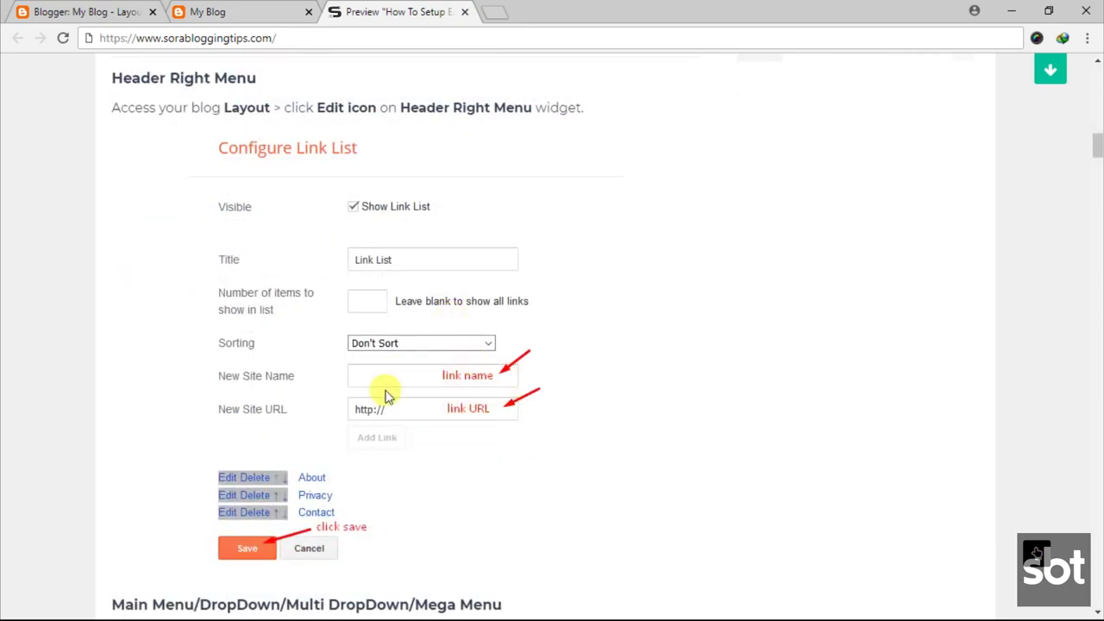
{"action": "left_click", "coordinate": [49, 9]}
{"action": "scroll", "coordinate": [716, 333], "scroll_direction": "up", "scroll_amount": 8}
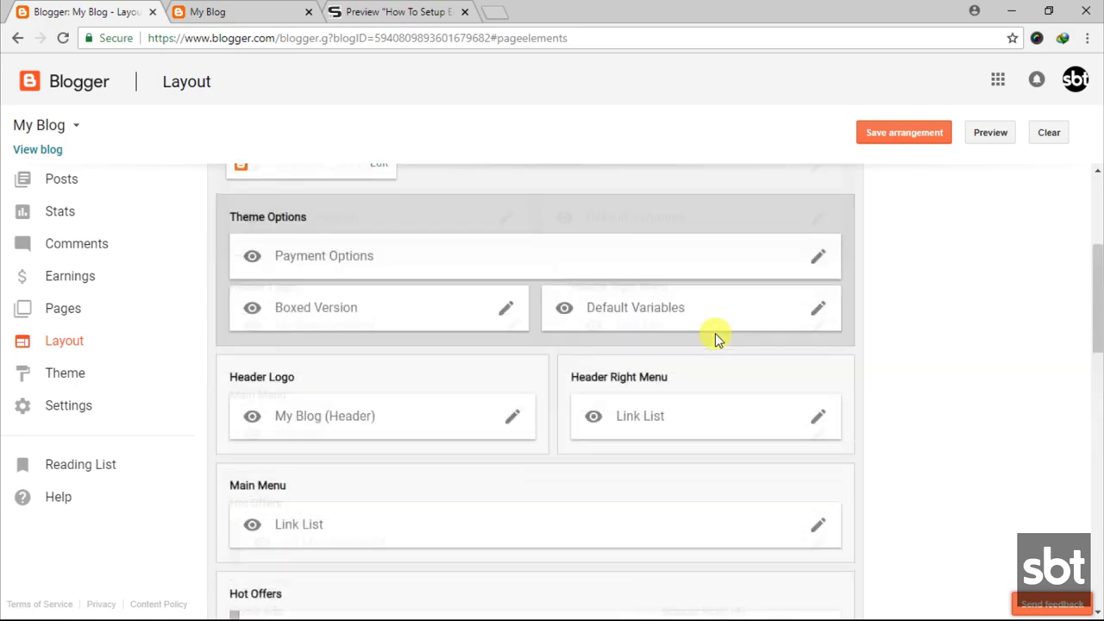
{"action": "left_click", "coordinate": [815, 377]}
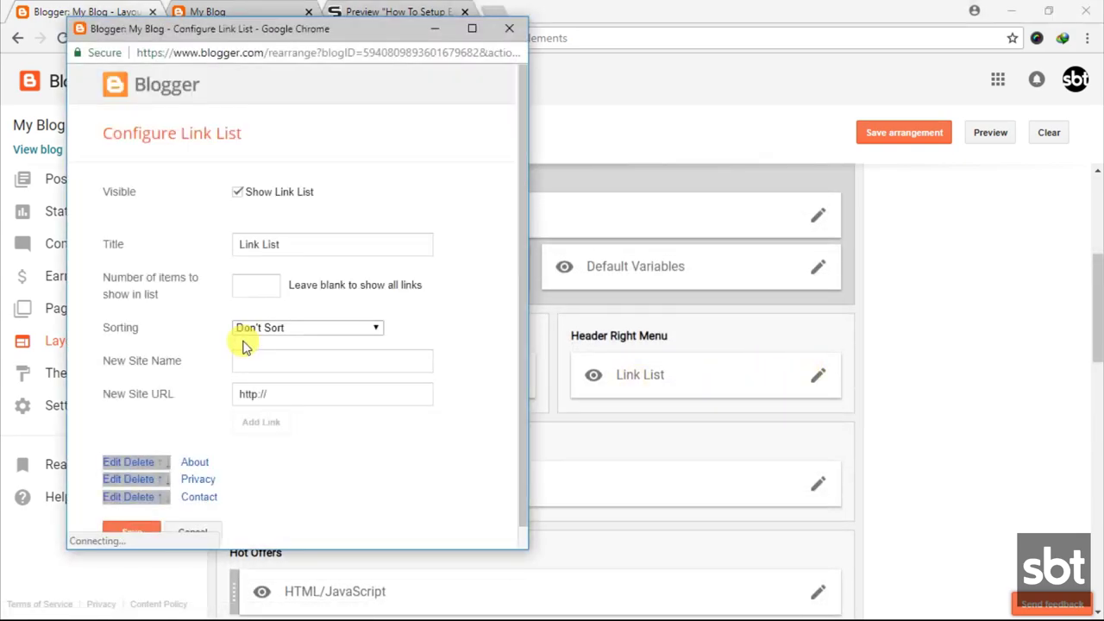
{"action": "left_click", "coordinate": [266, 339]}
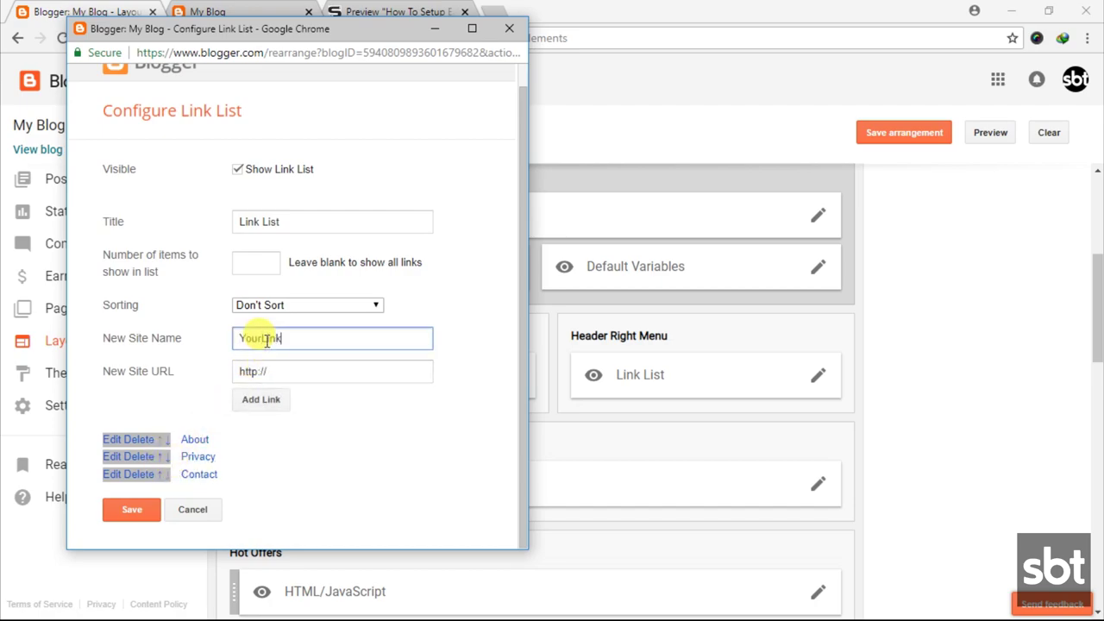
{"action": "left_click", "coordinate": [306, 372]}
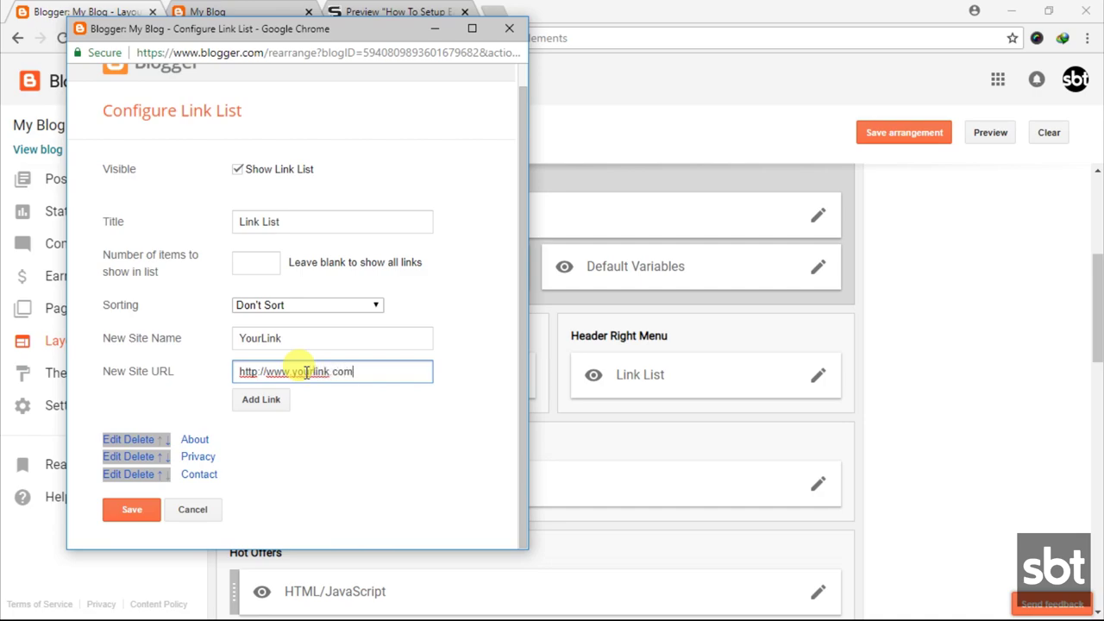
{"action": "left_click", "coordinate": [259, 400]}
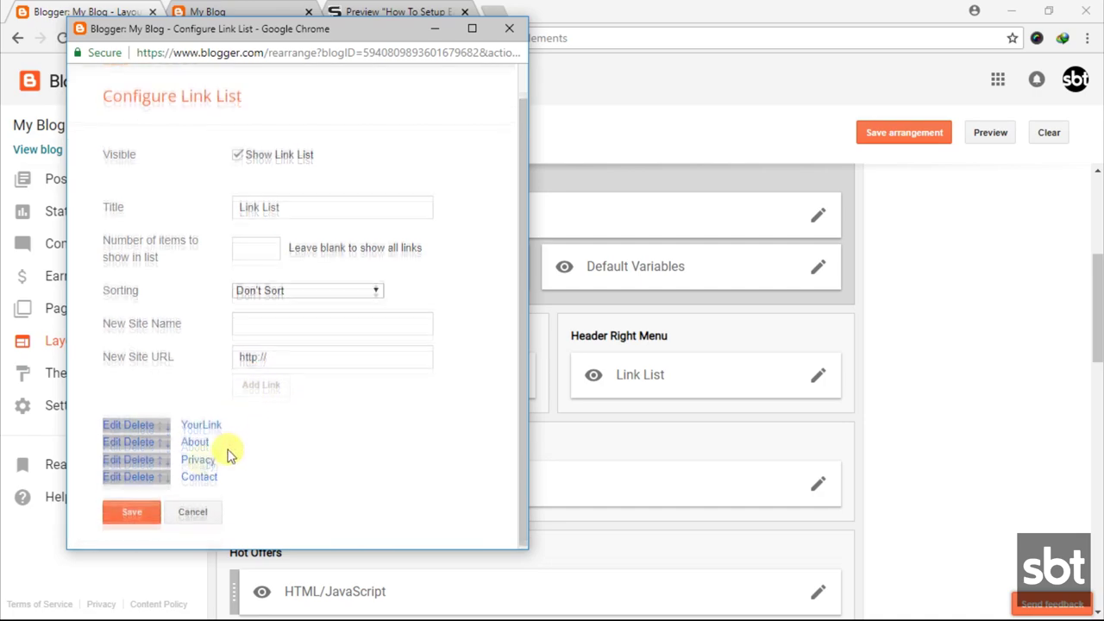
{"action": "left_click", "coordinate": [132, 510]}
{"action": "left_click", "coordinate": [226, 11]}
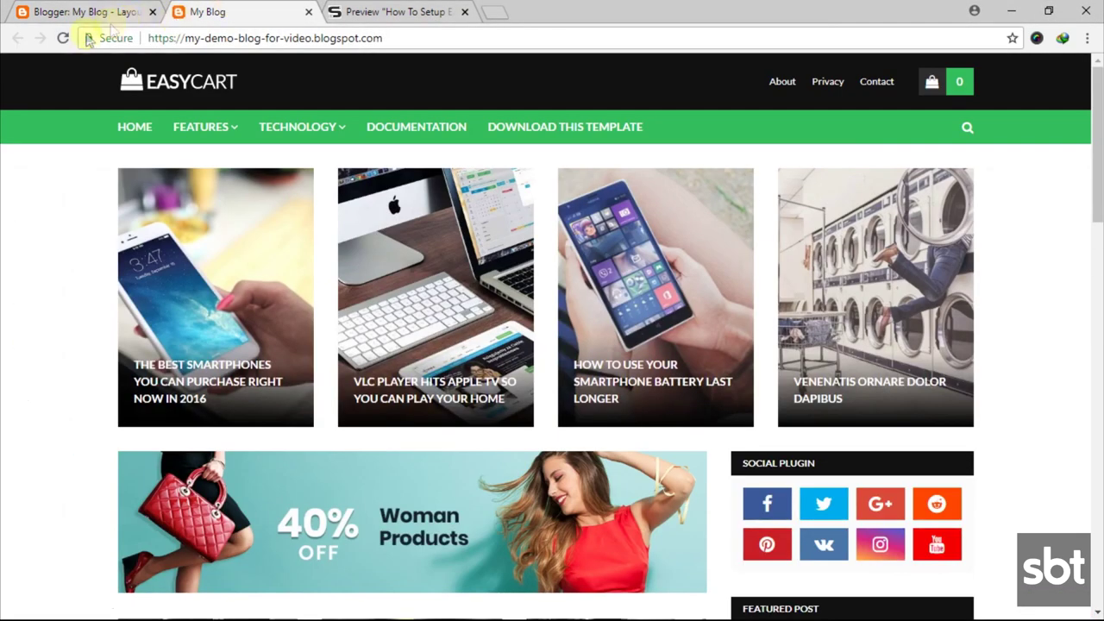
{"action": "left_click", "coordinate": [63, 38]}
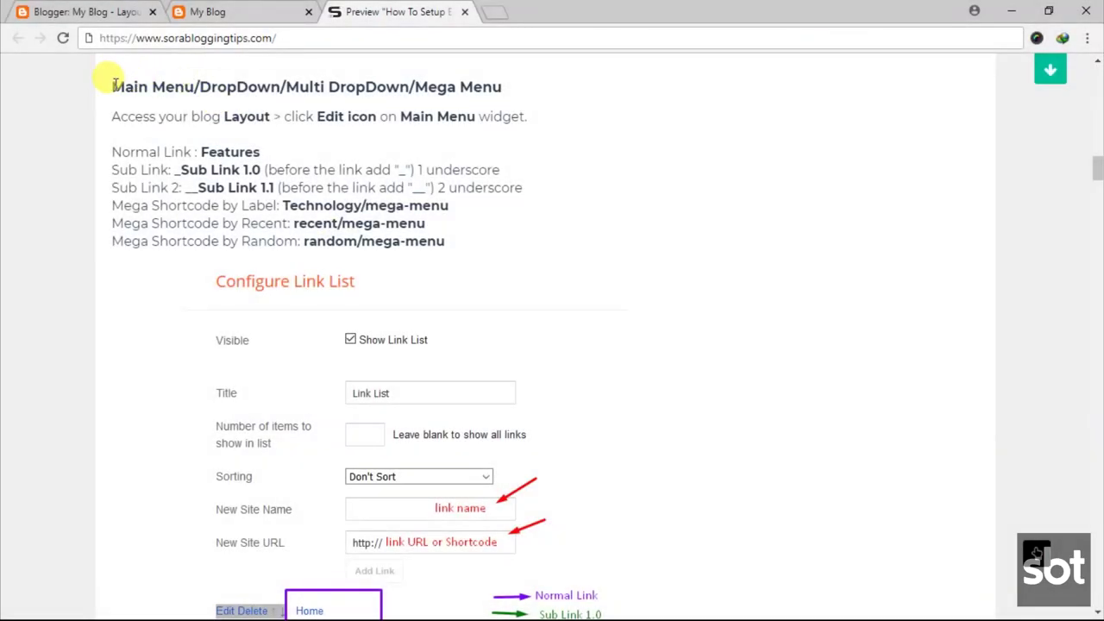
- Read the guide's Main Menu section on widget access, normal links, and the one- and two-underscore sub link prefixes
{"action": "left_click_drag", "start_coordinate": [115, 86], "coordinate": [412, 86]}
{"action": "left_click", "coordinate": [123, 129]}
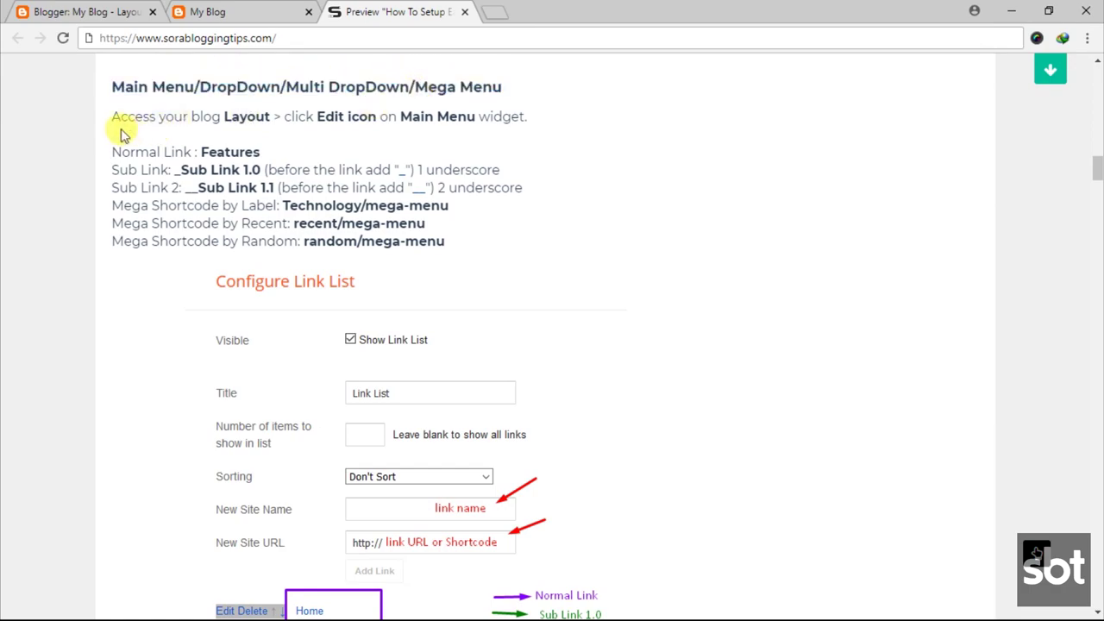
{"action": "left_click_drag", "start_coordinate": [111, 112], "coordinate": [475, 116]}
{"action": "left_click", "coordinate": [474, 116]}
{"action": "left_click_drag", "start_coordinate": [111, 152], "coordinate": [279, 153]}
{"action": "left_click", "coordinate": [170, 170]}
{"action": "left_click_drag", "start_coordinate": [113, 169], "coordinate": [500, 169]}
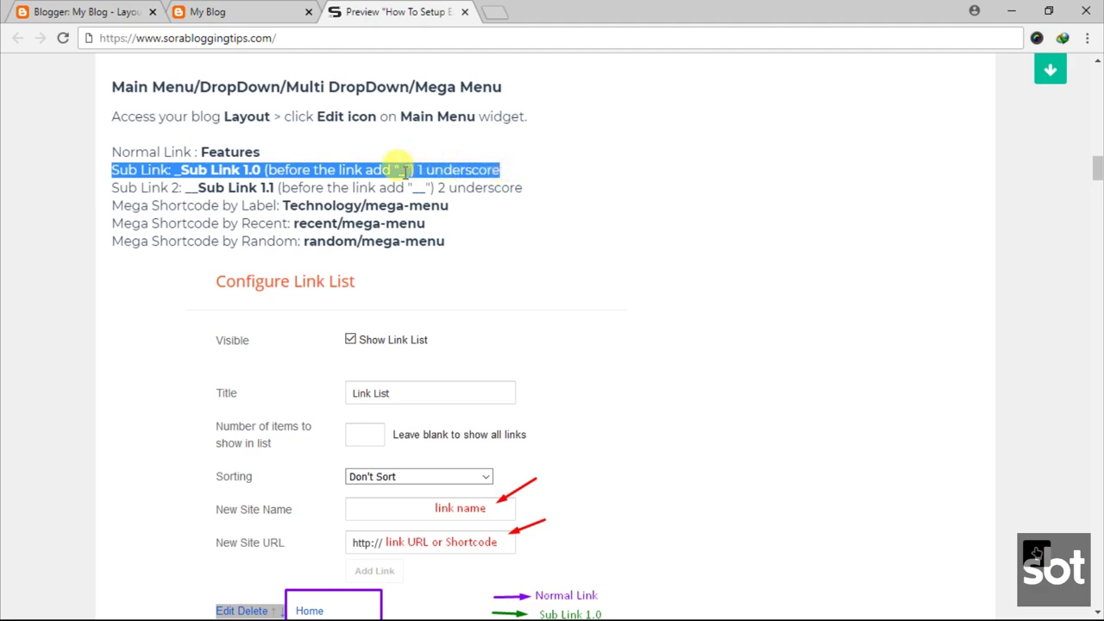
{"action": "left_click", "coordinate": [405, 171]}
{"action": "left_click_drag", "start_coordinate": [115, 185], "coordinate": [520, 185]}
{"action": "left_click", "coordinate": [431, 192]}
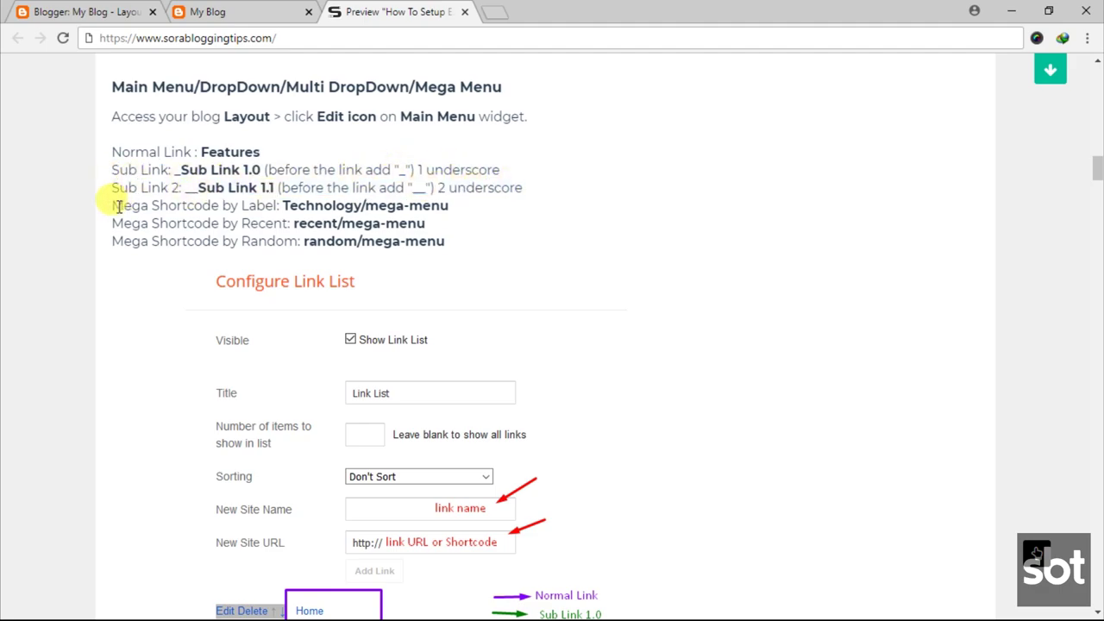
- Read the guide's mega menu shortcodes for label, recent and random posts
{"action": "left_click_drag", "start_coordinate": [113, 205], "coordinate": [439, 204]}
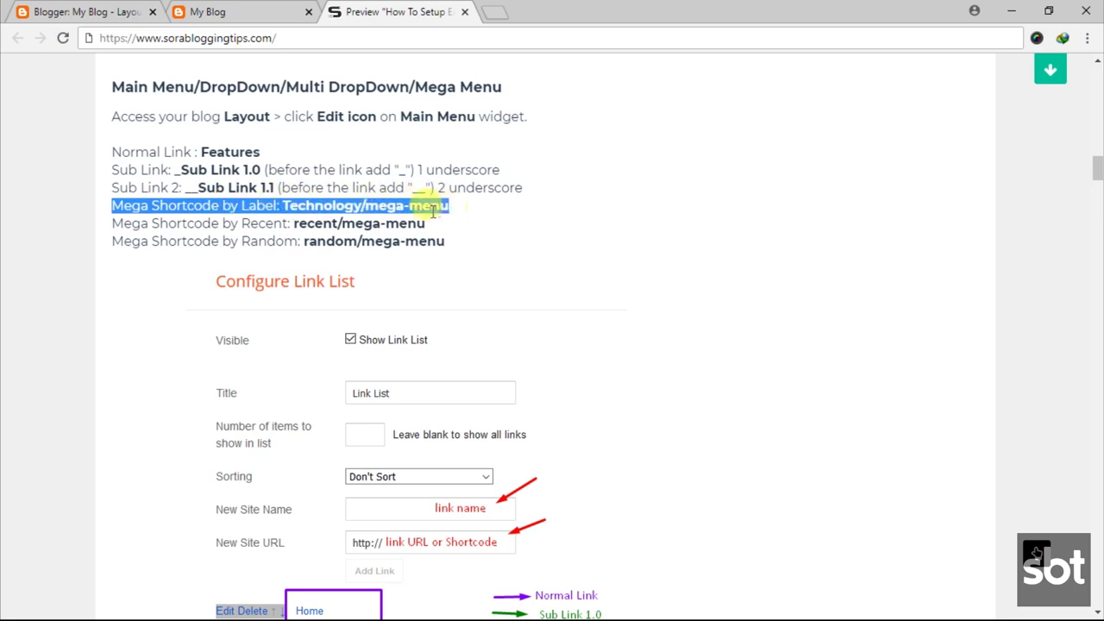
{"action": "left_click", "coordinate": [439, 204]}
{"action": "left_click_drag", "start_coordinate": [113, 224], "coordinate": [397, 226]}
{"action": "left_click", "coordinate": [397, 226]}
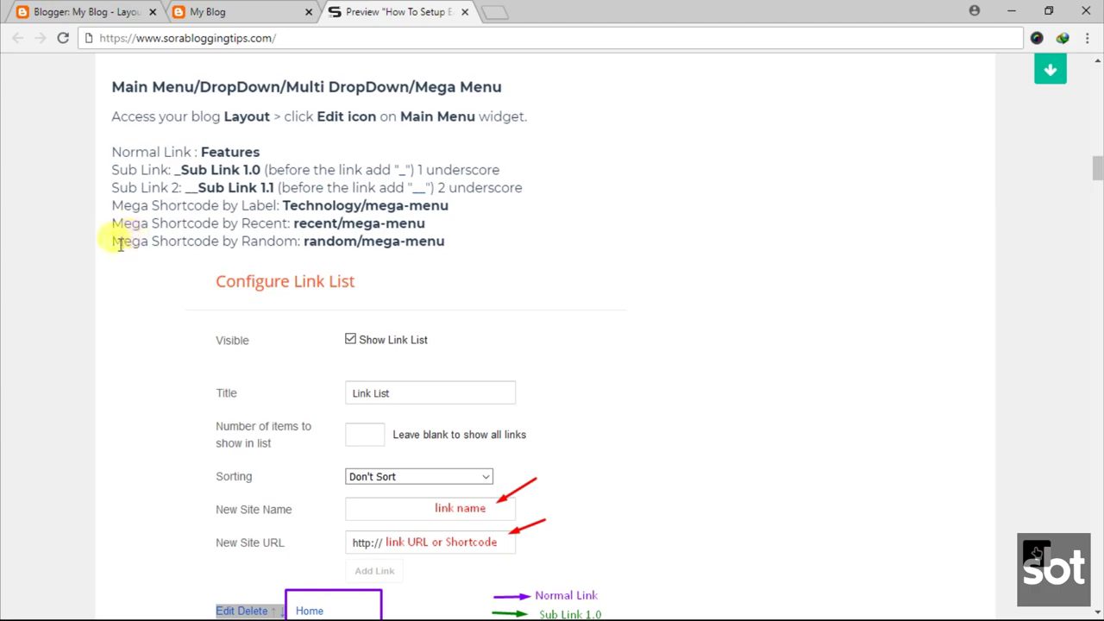
{"action": "left_click_drag", "start_coordinate": [114, 241], "coordinate": [443, 242]}
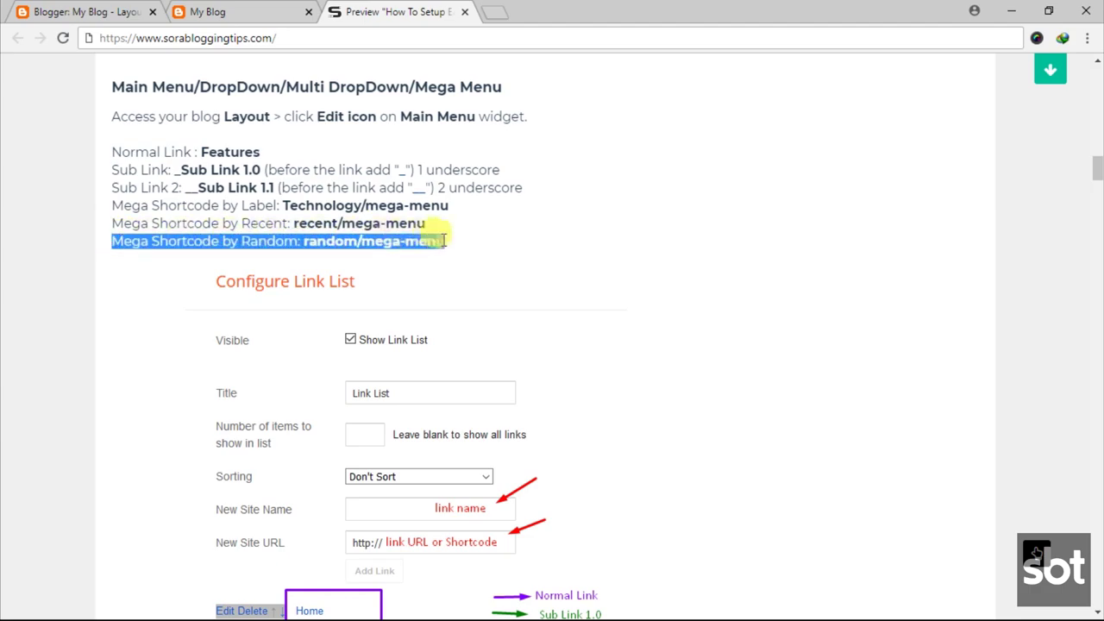
{"action": "left_click", "coordinate": [360, 240]}
- Open the Main Menu link list in the Blogger layout and rename the Features link as DropDown
{"action": "left_click", "coordinate": [86, 11]}
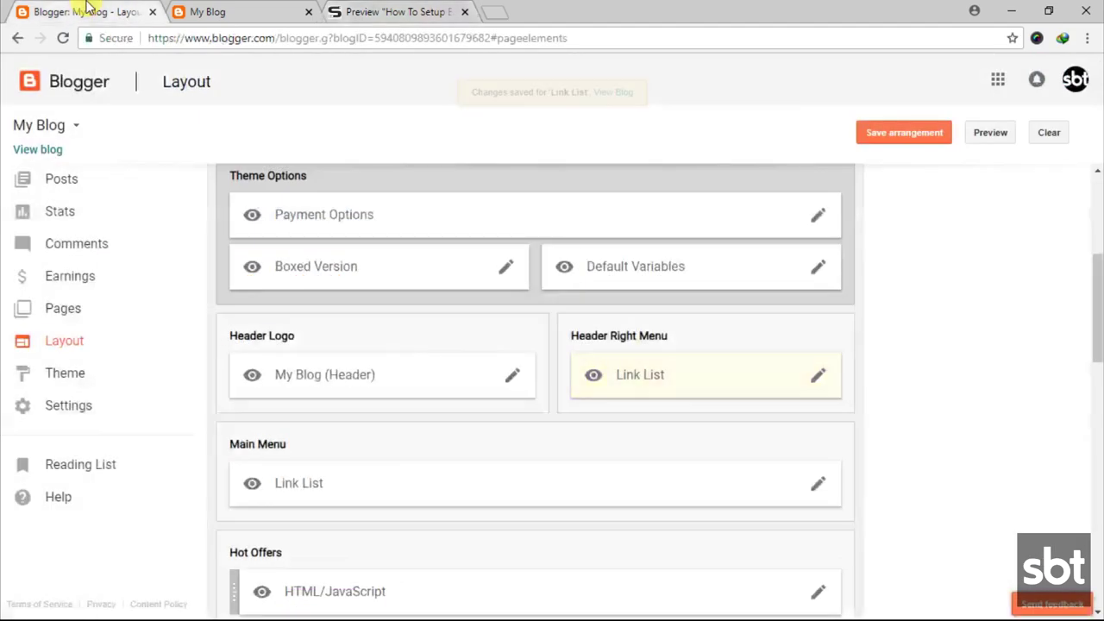
{"action": "scroll", "coordinate": [652, 353], "scroll_direction": "down", "scroll_amount": 1}
{"action": "left_click", "coordinate": [818, 403]}
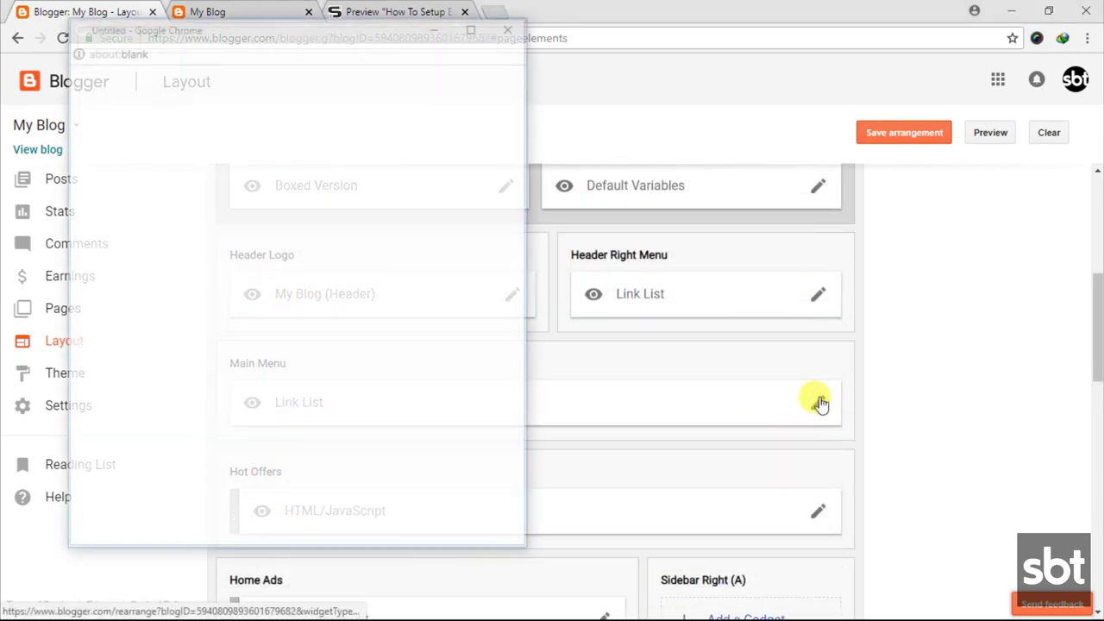
{"action": "scroll", "coordinate": [281, 383], "scroll_direction": "down", "scroll_amount": 1}
{"action": "scroll", "coordinate": [142, 392], "scroll_direction": "down", "scroll_amount": 1}
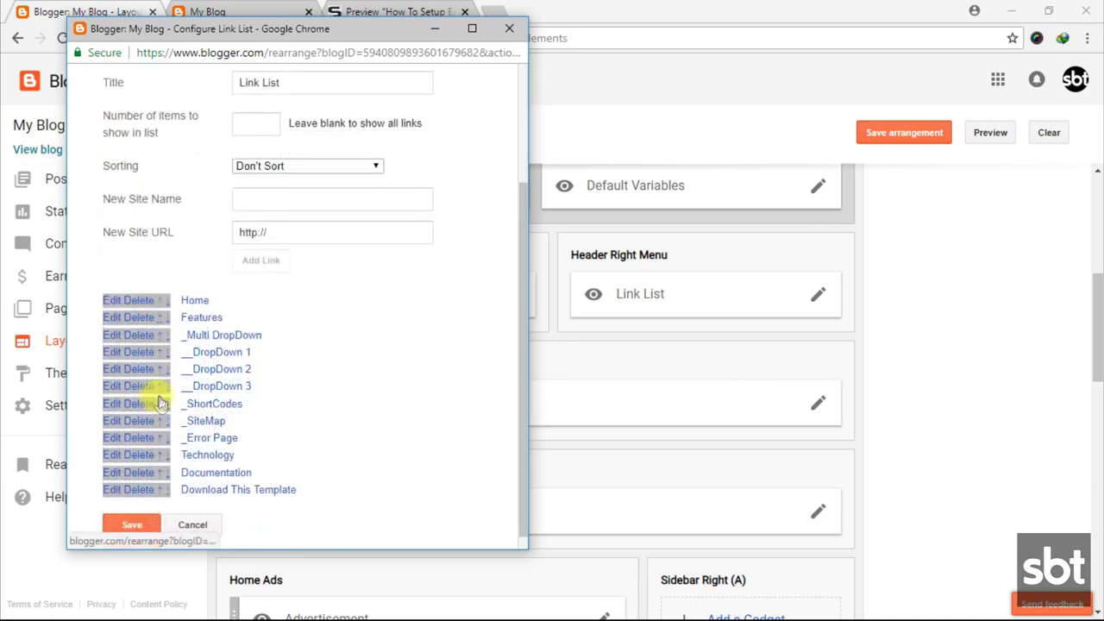
{"action": "left_click", "coordinate": [111, 316]}
{"action": "scroll", "coordinate": [244, 366], "scroll_direction": "down", "scroll_amount": 2}
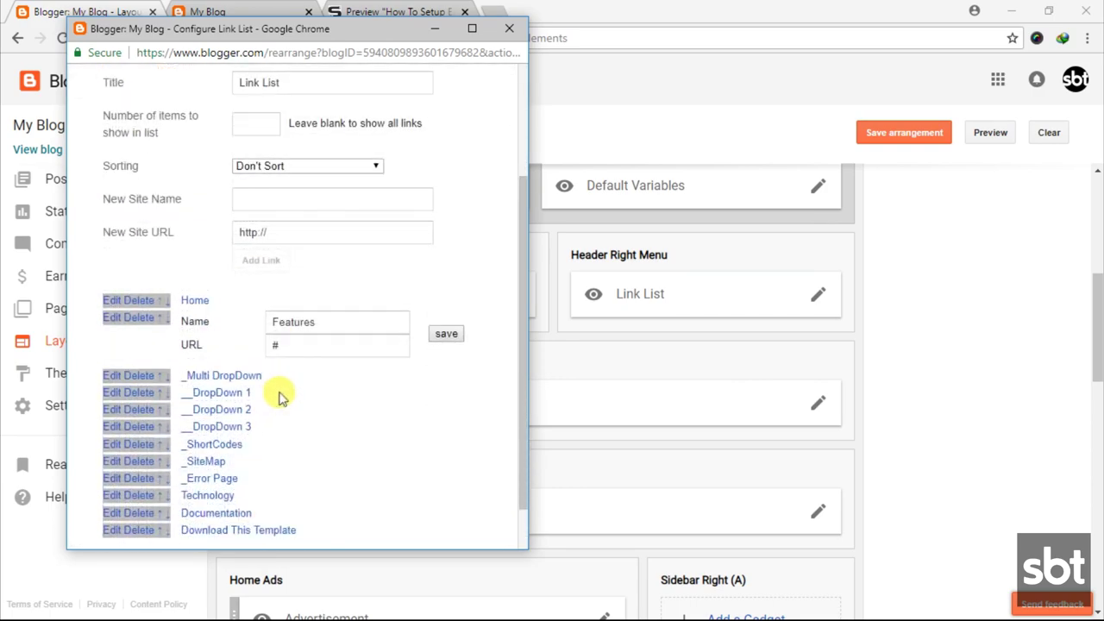
{"action": "double_click", "coordinate": [287, 321]}
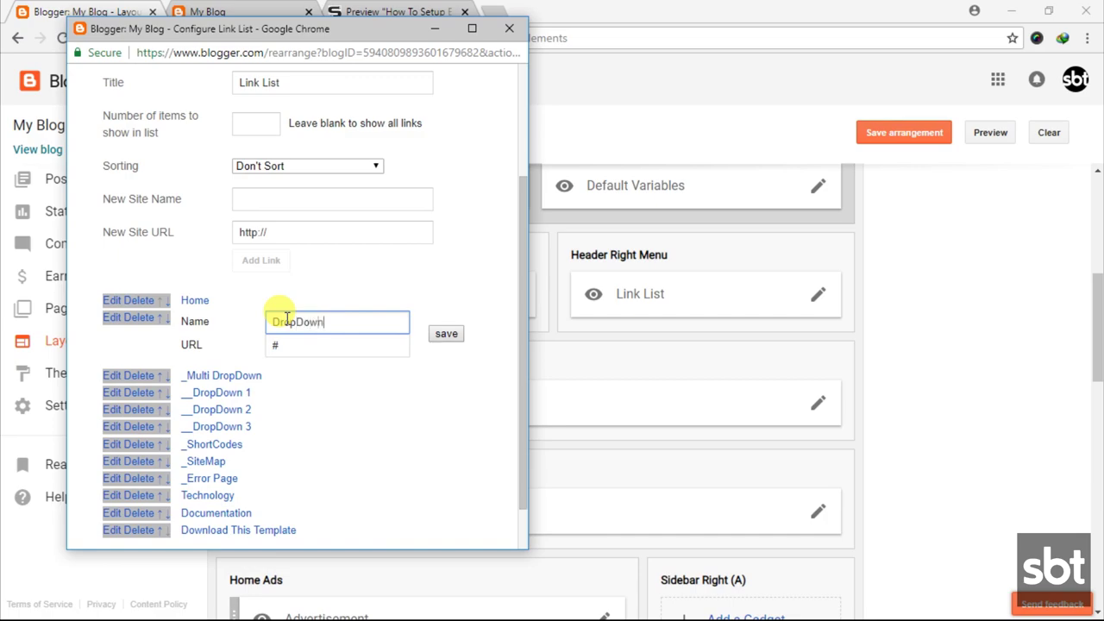
{"action": "left_click", "coordinate": [444, 334]}
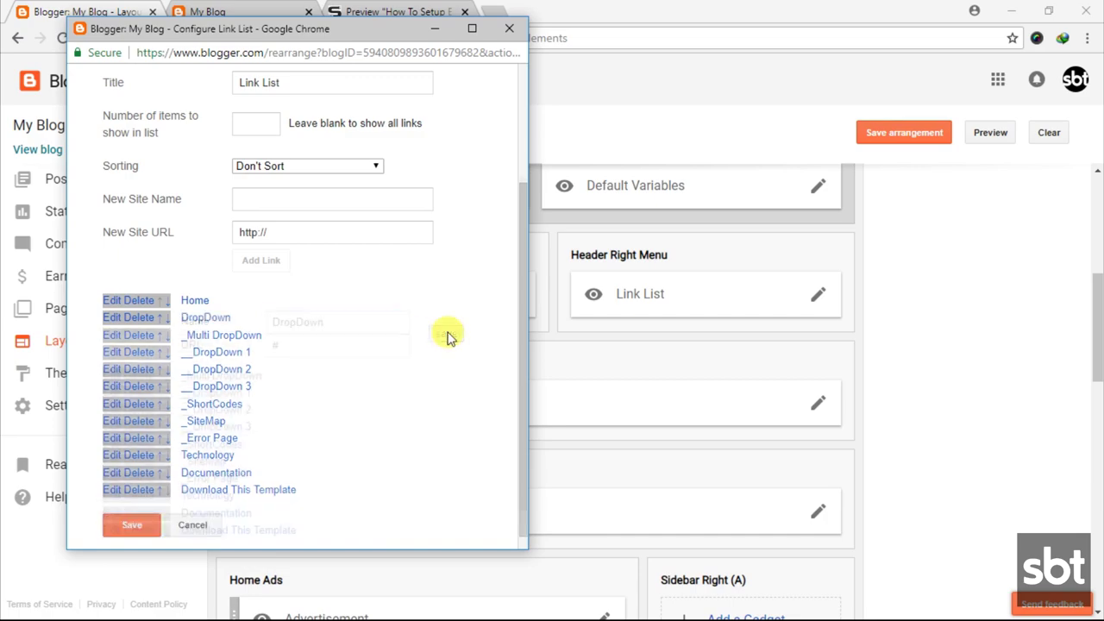
- Rename the _Multi DropDown link as _First Level, keeping its single underscore prefix
{"action": "left_click", "coordinate": [110, 336]}
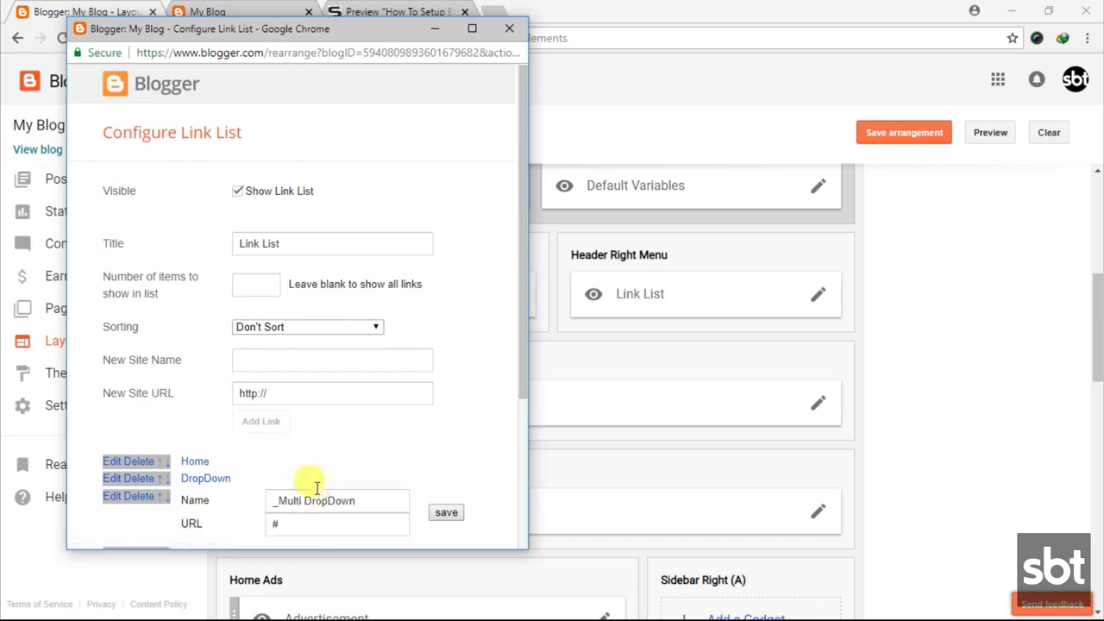
{"action": "scroll", "coordinate": [276, 423], "scroll_direction": "down", "scroll_amount": 1}
{"action": "left_click_drag", "start_coordinate": [280, 422], "coordinate": [400, 418]}
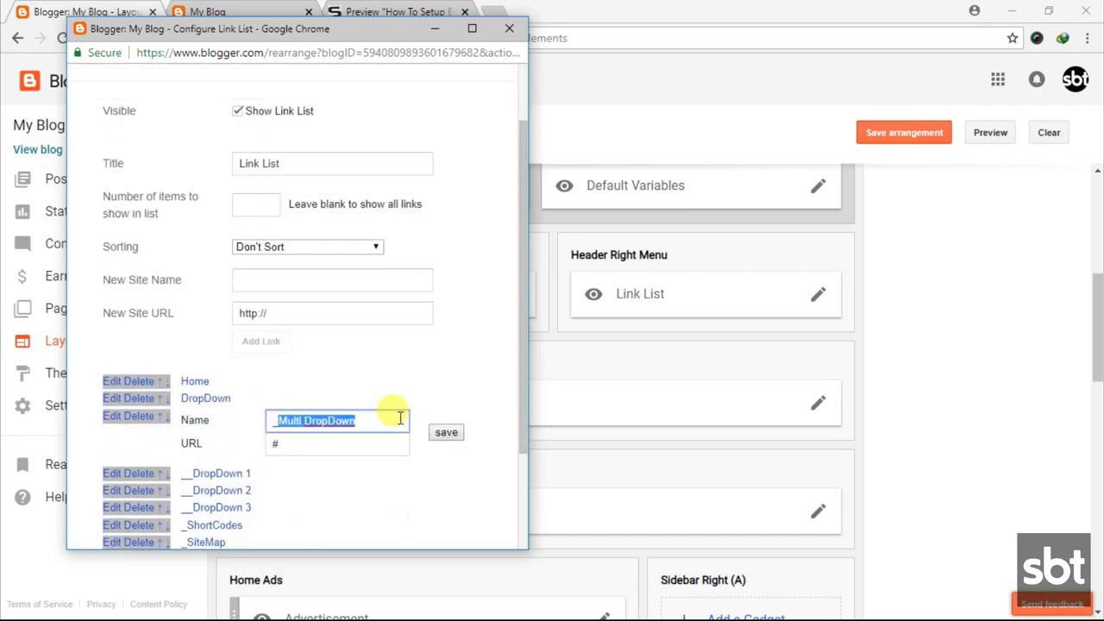
{"action": "type", "text": "First Level"}
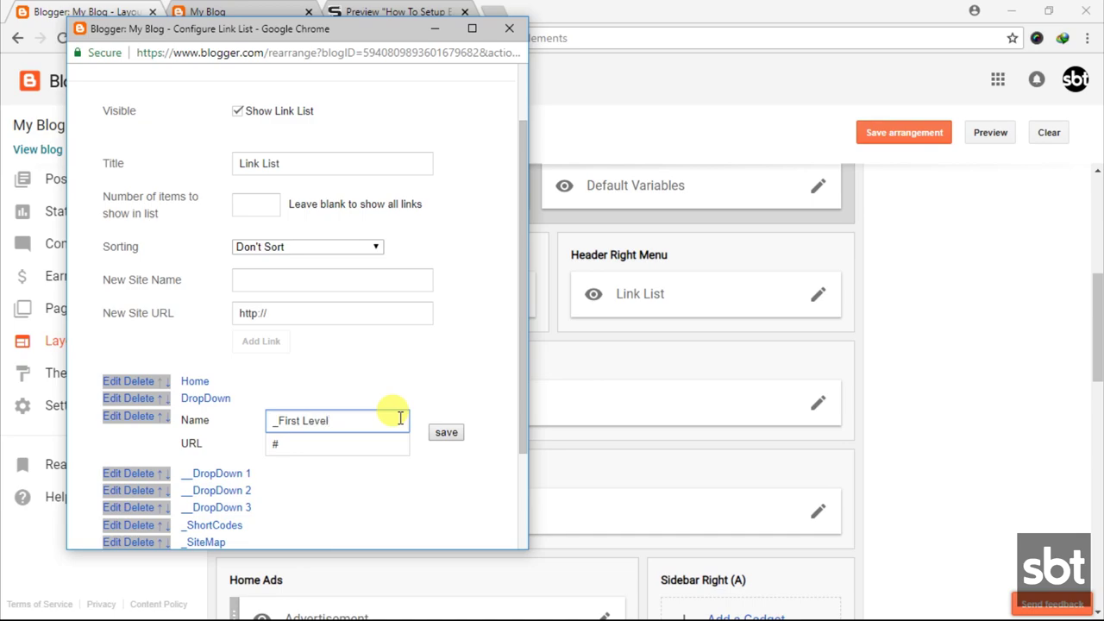
{"action": "left_click", "coordinate": [442, 433]}
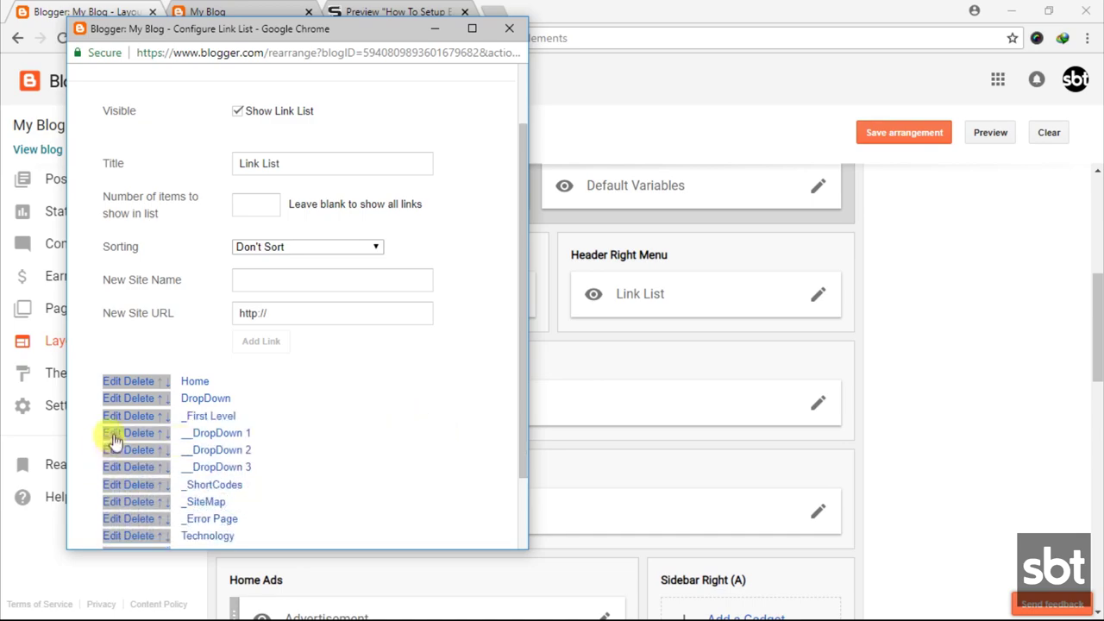
- Rename the __DropDown 1 link as __Second Level, keeping its two underscore prefix
{"action": "left_click", "coordinate": [115, 434]}
{"action": "left_click_drag", "start_coordinate": [284, 436], "coordinate": [423, 429]}
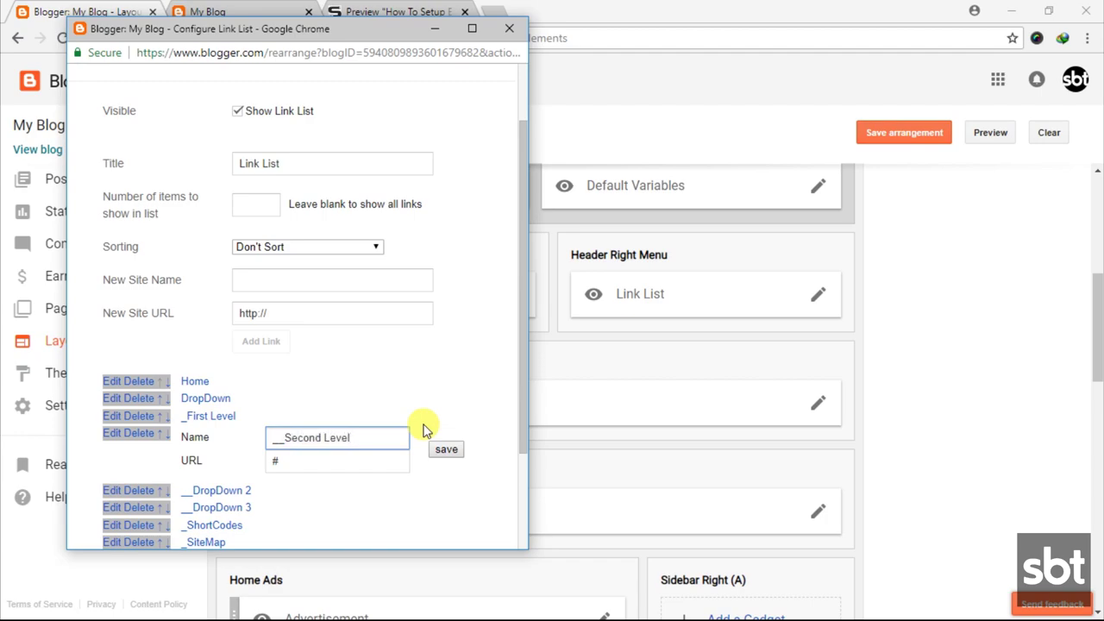
{"action": "left_click", "coordinate": [447, 450]}
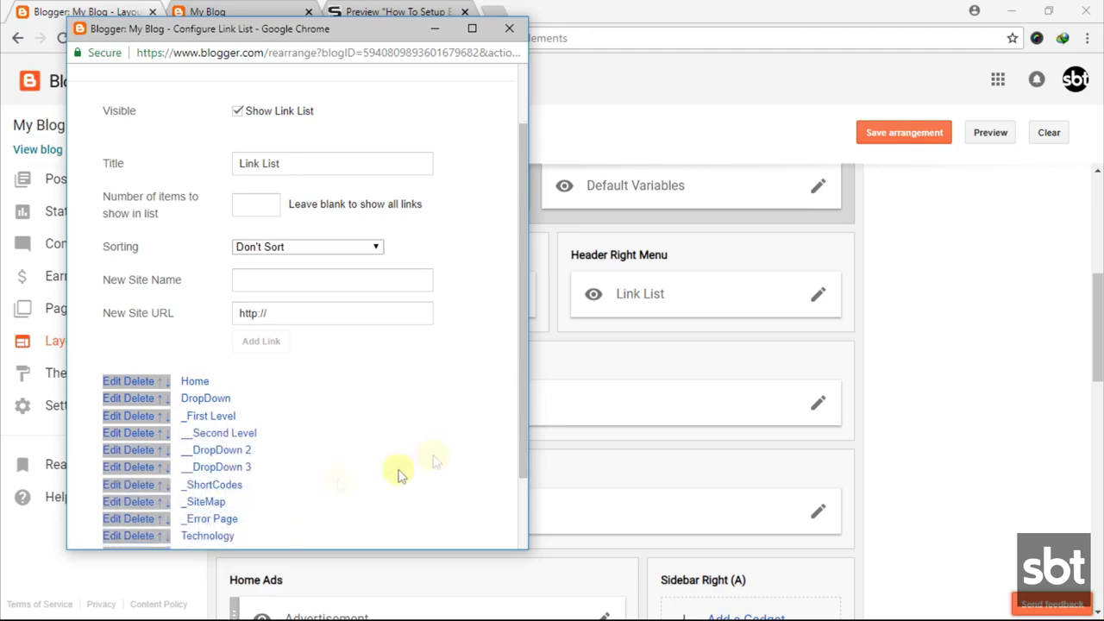
- Rename the Technology link as Mega Menu and set its URL to recent/mega-menu
{"action": "scroll", "coordinate": [136, 436], "scroll_direction": "down", "scroll_amount": 1}
{"action": "left_click", "coordinate": [109, 455]}
{"action": "scroll", "coordinate": [249, 460], "scroll_direction": "down", "scroll_amount": 3}
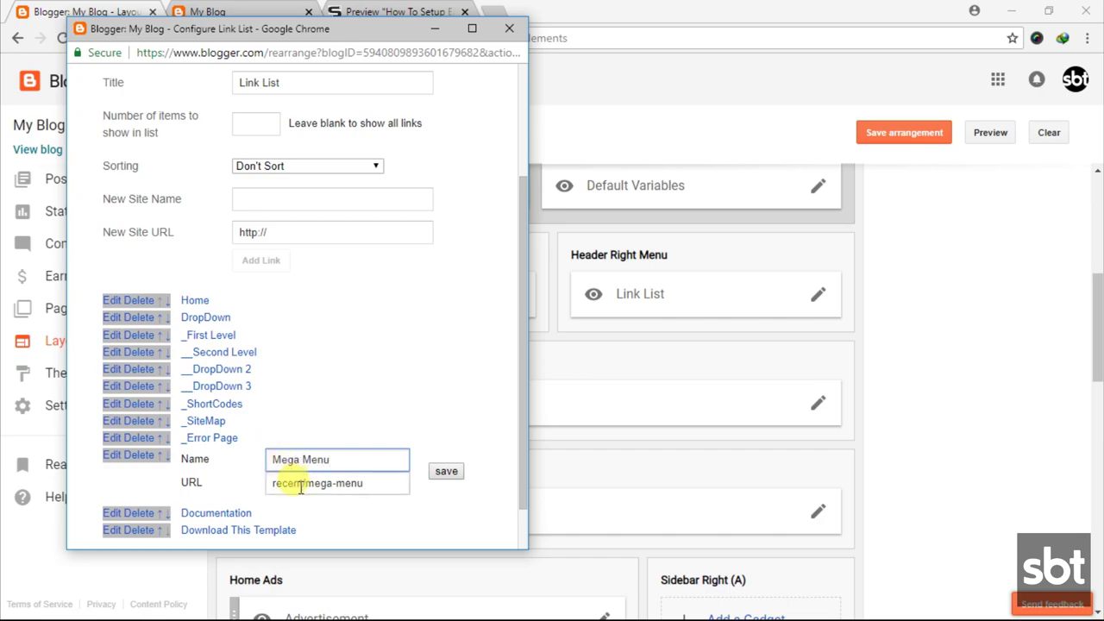
{"action": "left_click", "coordinate": [280, 483]}
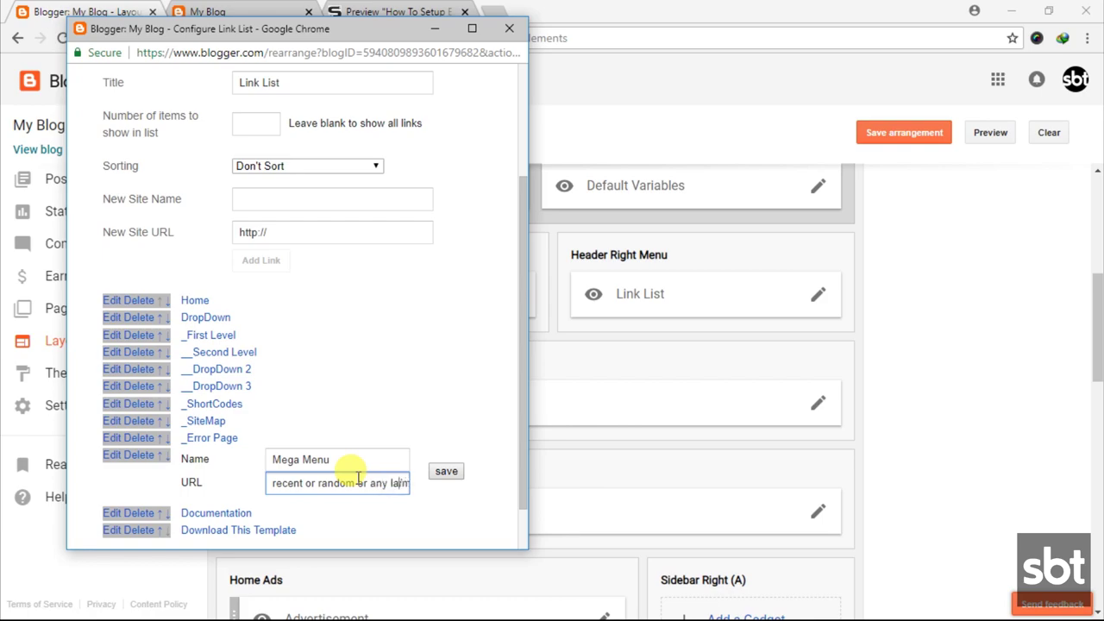
{"action": "type", "text": "el/mega-menu"}
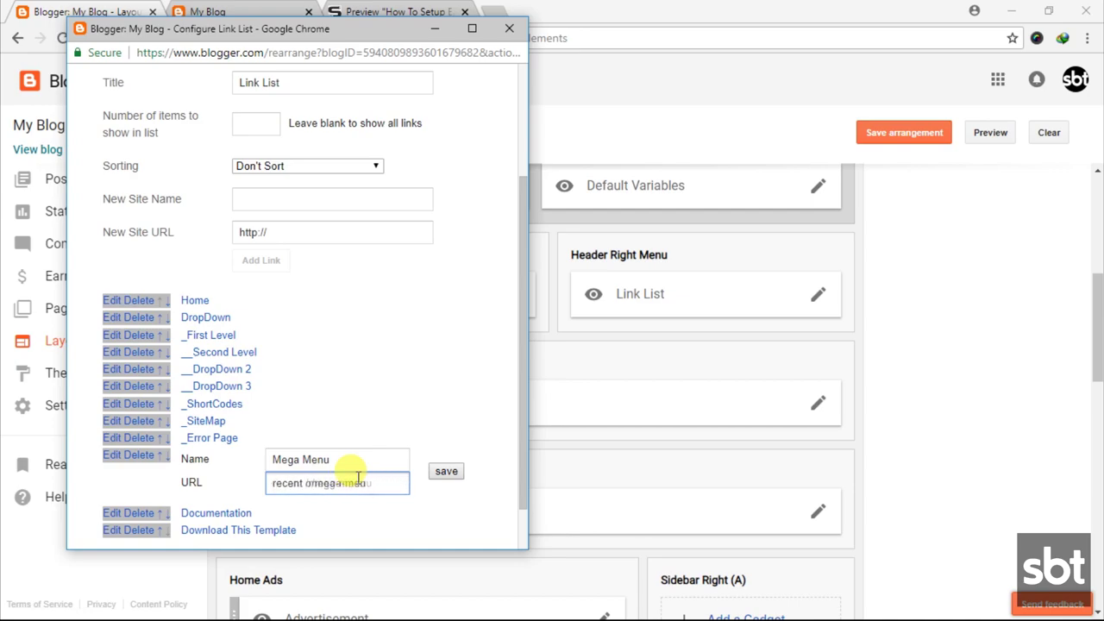
{"action": "left_click", "coordinate": [446, 472]}
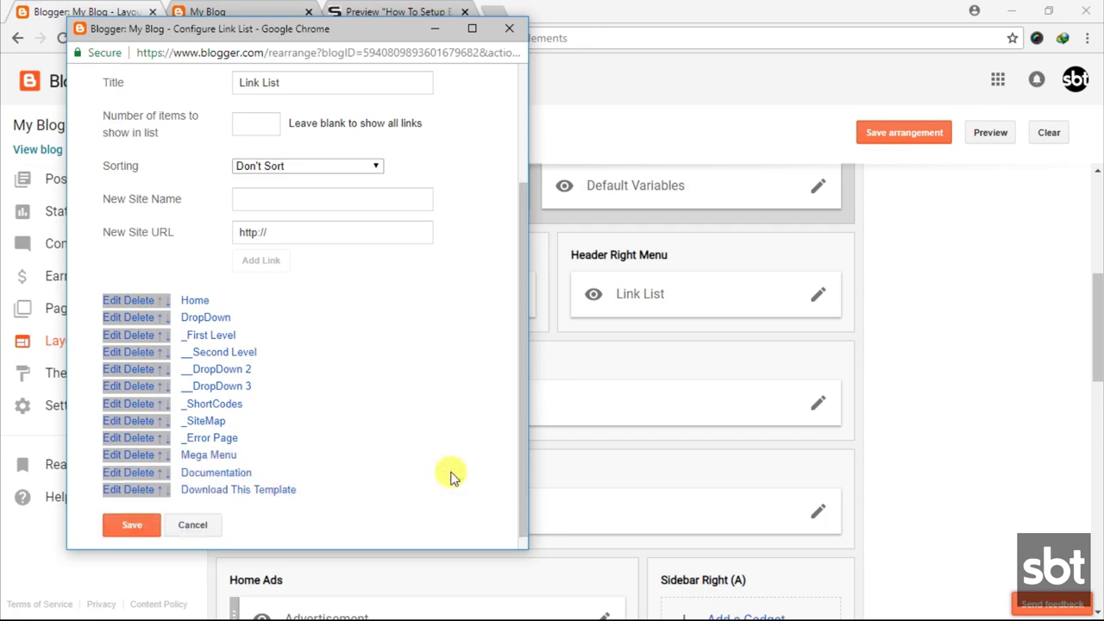
- Rename the Documentation link as Normal Link and save the Main Menu link list
{"action": "left_click", "coordinate": [113, 472]}
{"action": "scroll", "coordinate": [320, 468], "scroll_direction": "down", "scroll_amount": 3}
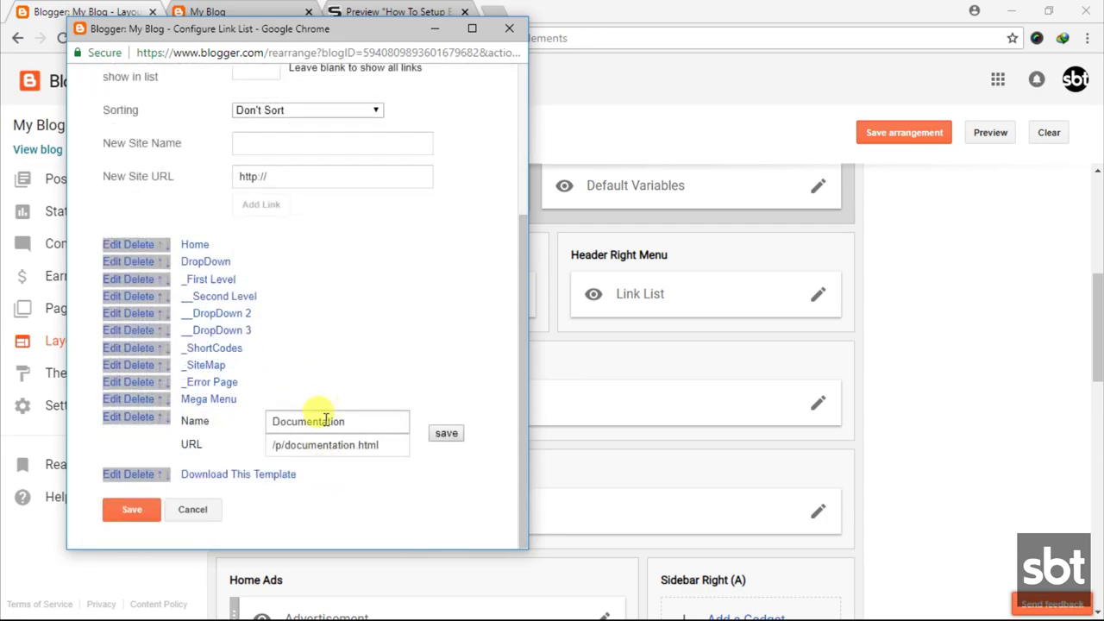
{"action": "type", "text": "Normal Link"}
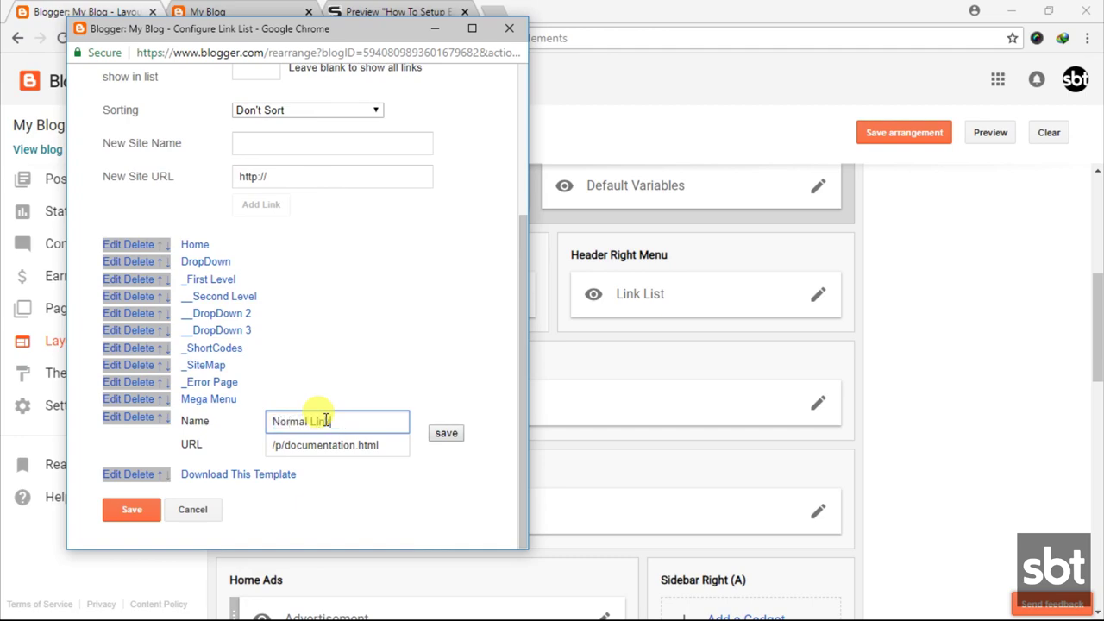
{"action": "left_click", "coordinate": [446, 433]}
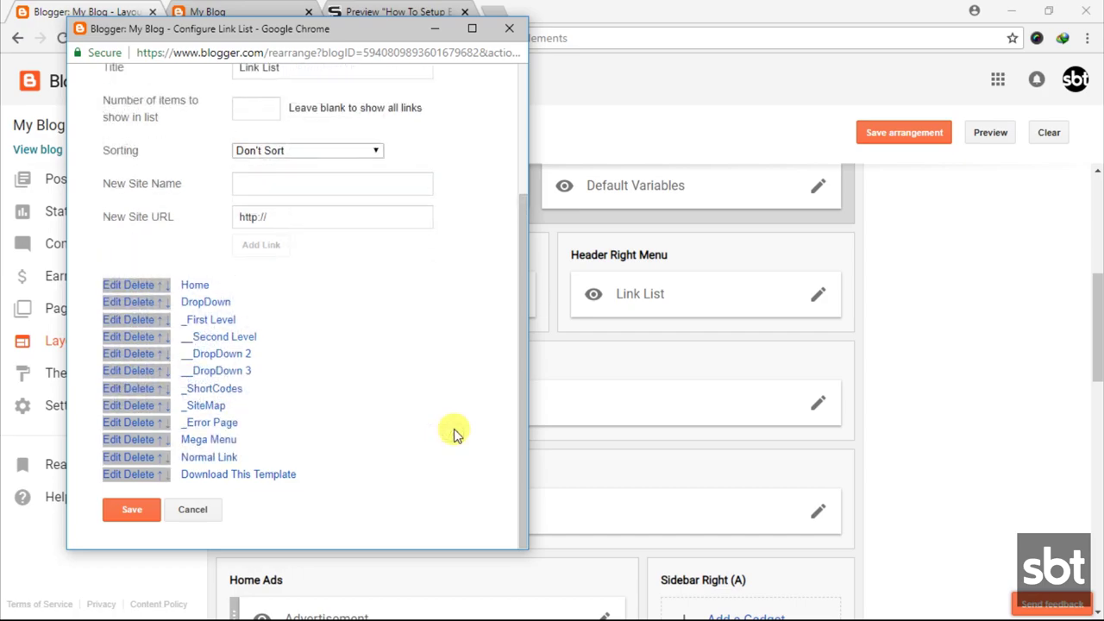
{"action": "left_click", "coordinate": [129, 511]}
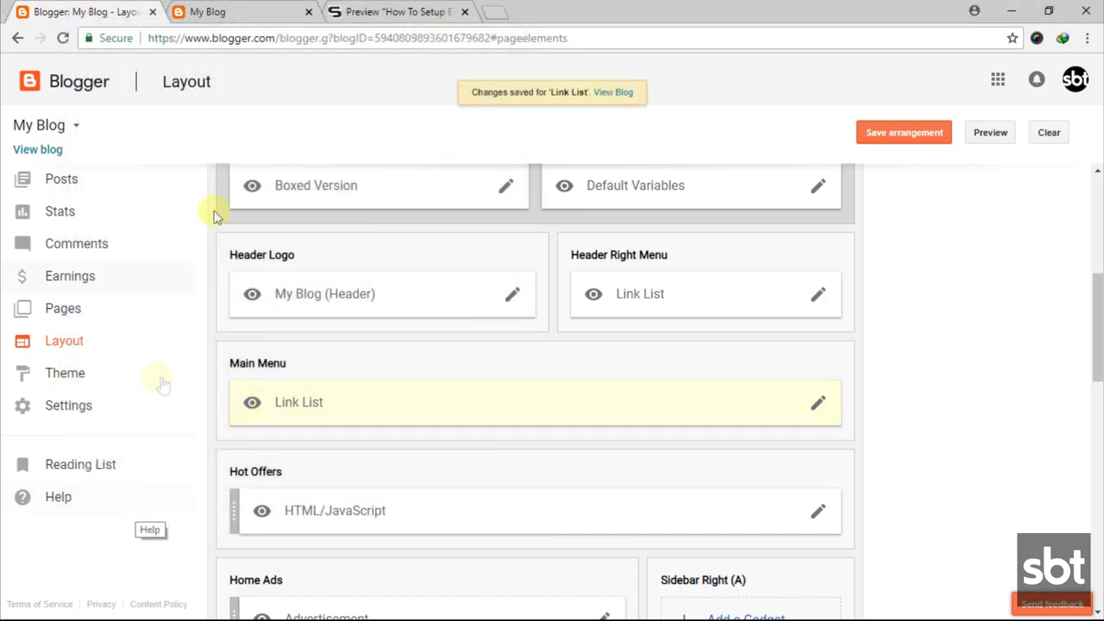
- Reload the blog and check the DropDown menu's first and second levels and the Mega Menu
{"action": "left_click", "coordinate": [190, 7]}
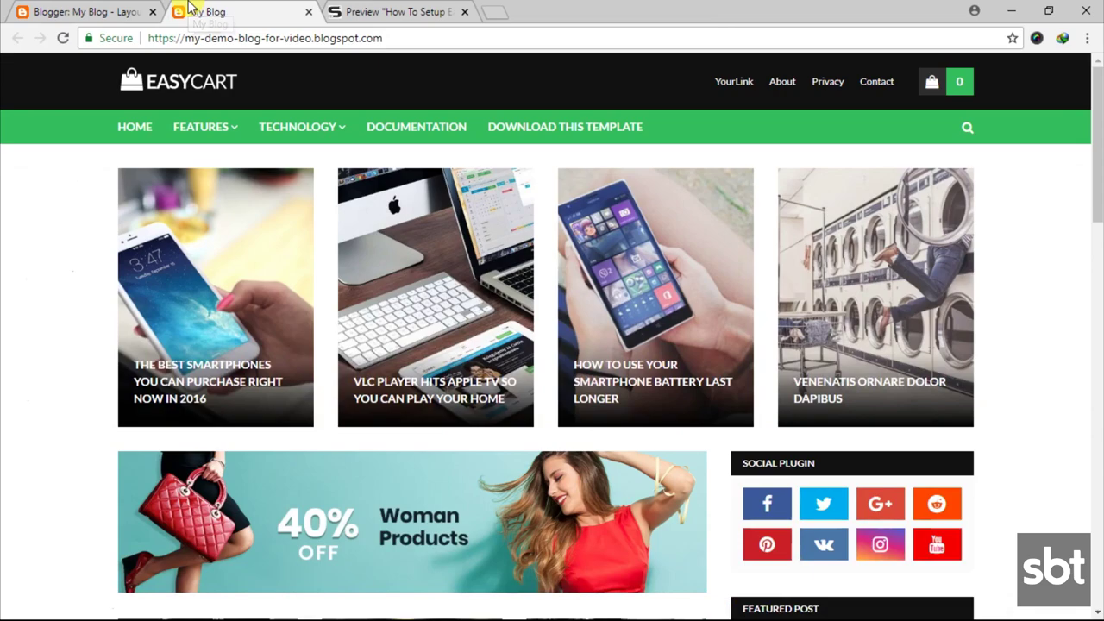
{"action": "left_click", "coordinate": [63, 39]}
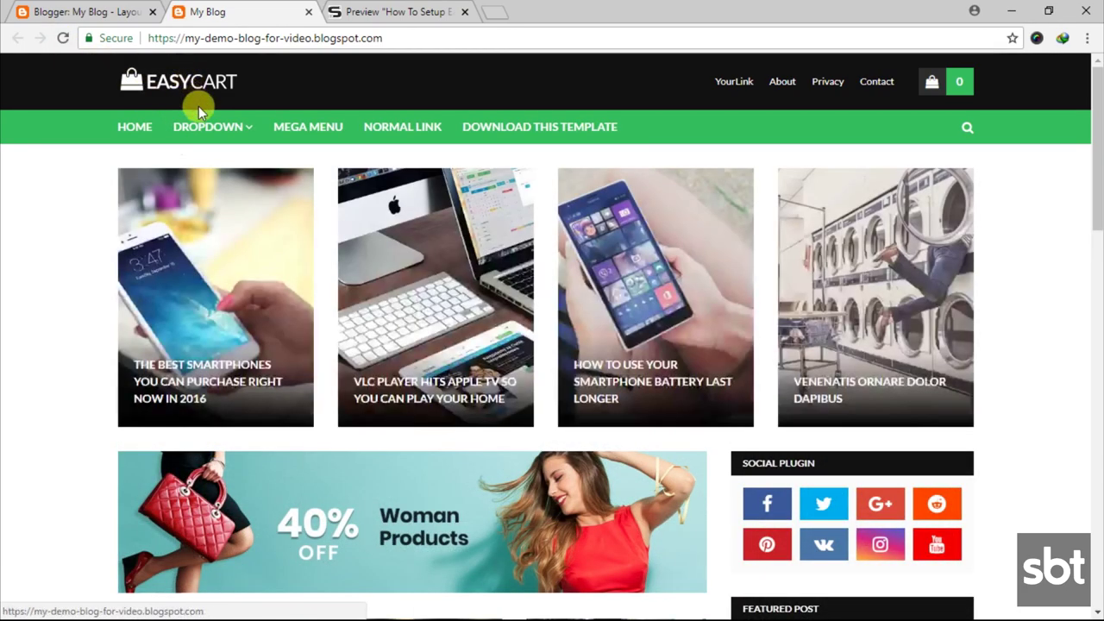
{"action": "mouse_move", "coordinate": [203, 127]}
{"action": "mouse_move", "coordinate": [200, 161]}
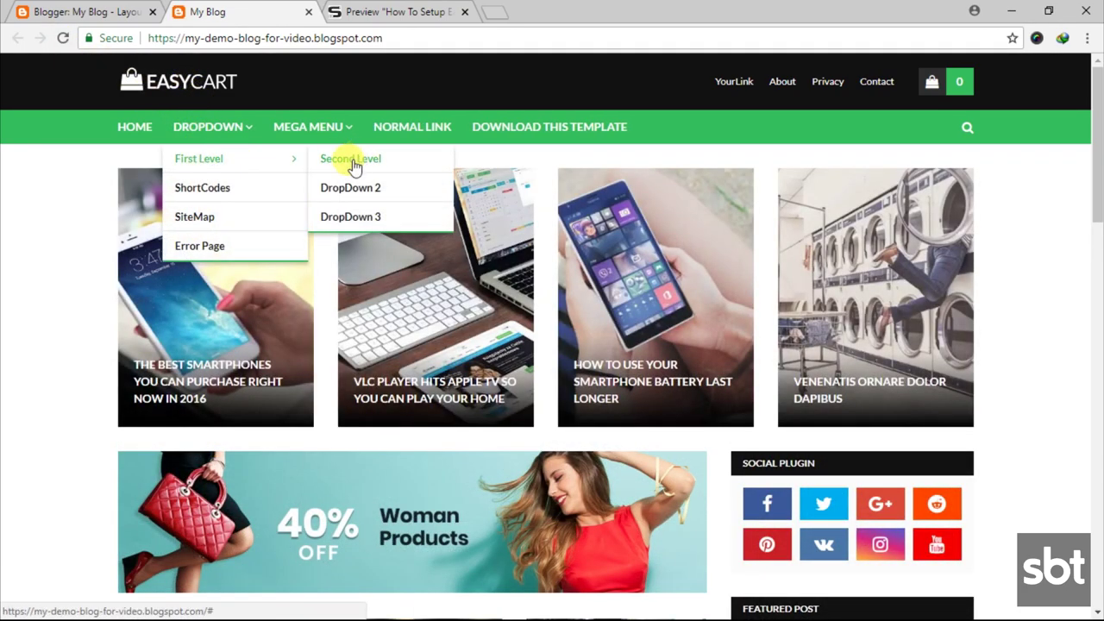
{"action": "mouse_move", "coordinate": [310, 127]}
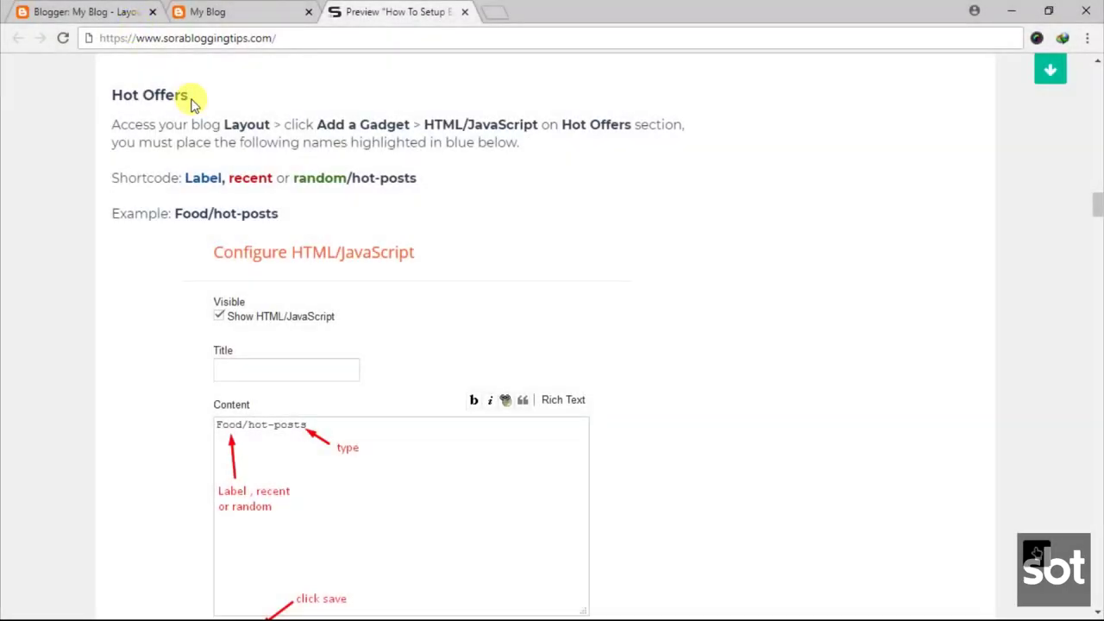
- Read the guide's Hot Offers instructions, shortcode and Food/hot-posts example
{"action": "left_click_drag", "start_coordinate": [186, 94], "coordinate": [515, 148]}
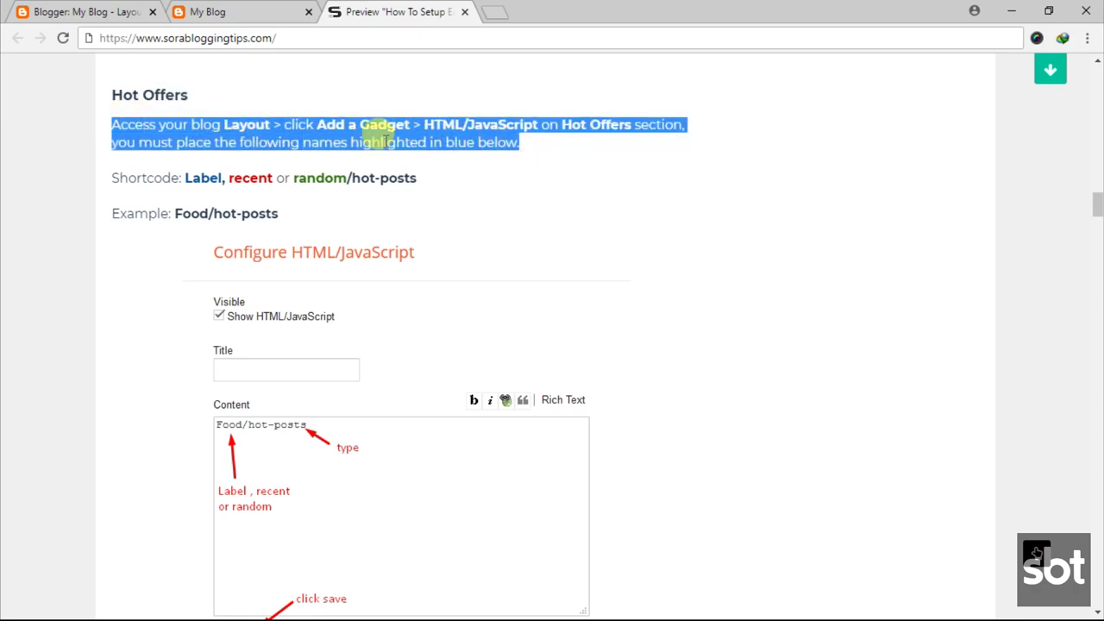
{"action": "left_click", "coordinate": [158, 164]}
{"action": "left_click_drag", "start_coordinate": [113, 177], "coordinate": [413, 178]}
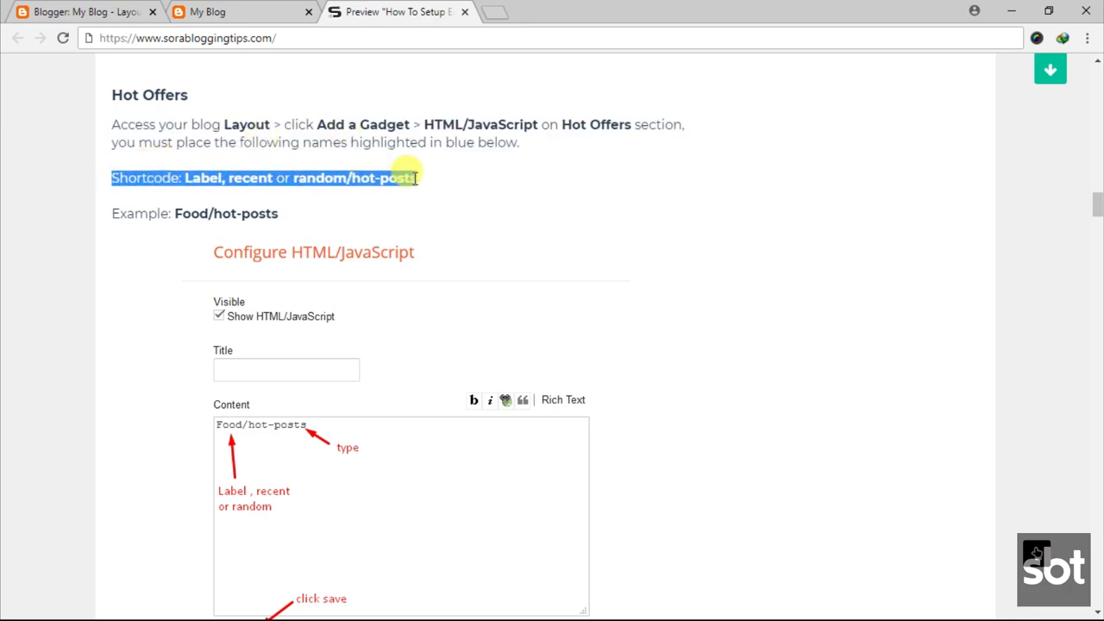
{"action": "left_click", "coordinate": [283, 172]}
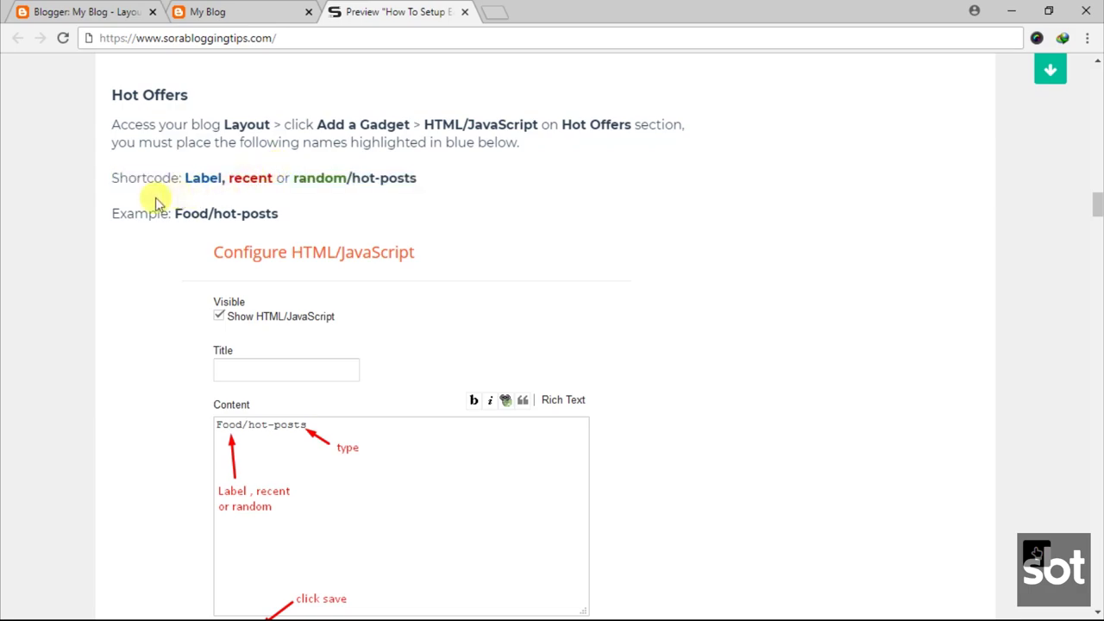
{"action": "left_click_drag", "start_coordinate": [112, 213], "coordinate": [161, 211]}
{"action": "left_click_drag", "start_coordinate": [240, 209], "coordinate": [281, 215]}
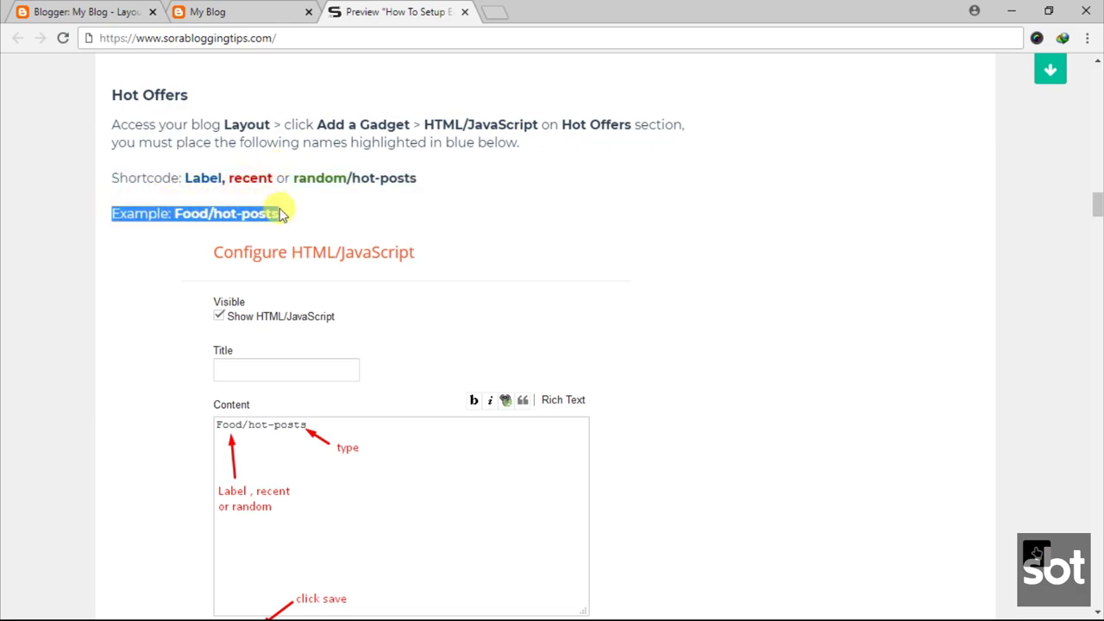
{"action": "left_click", "coordinate": [258, 215]}
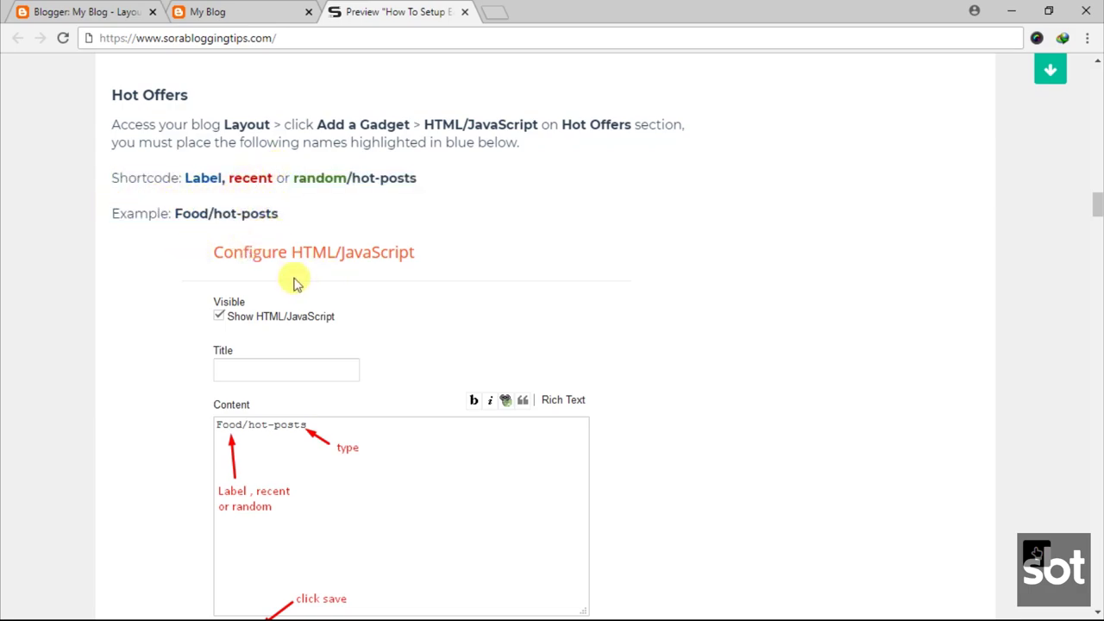
- In the Blogger layout, set the Hot Offers gadget's content to Label1/hot-posts, save it and return to the blog
{"action": "left_click", "coordinate": [94, 12]}
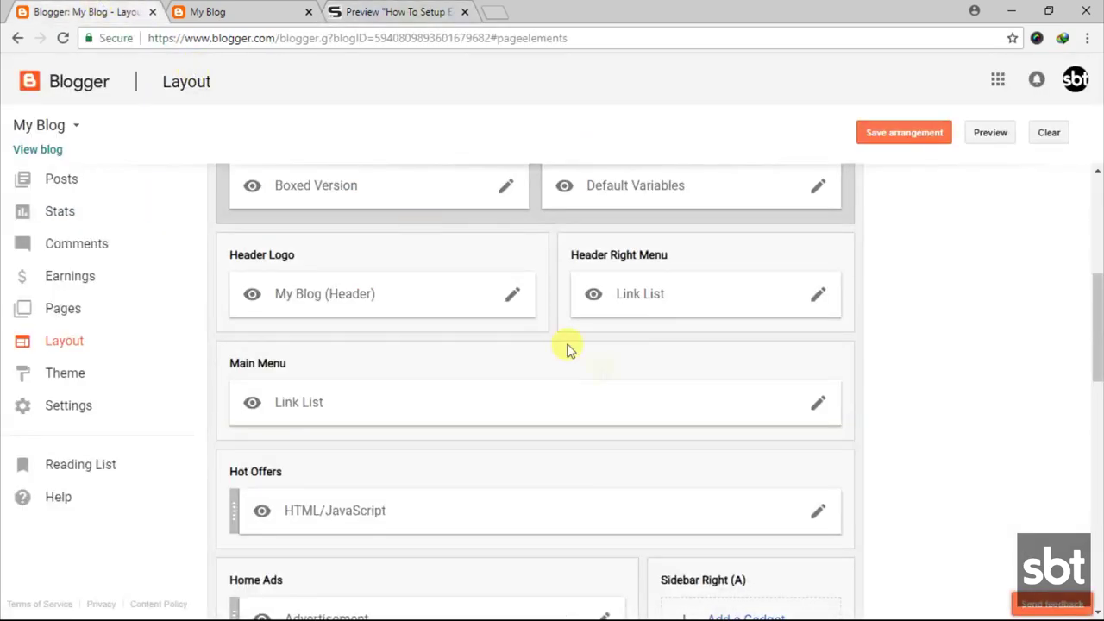
{"action": "scroll", "coordinate": [816, 434], "scroll_direction": "down", "scroll_amount": 2}
{"action": "left_click", "coordinate": [817, 431]}
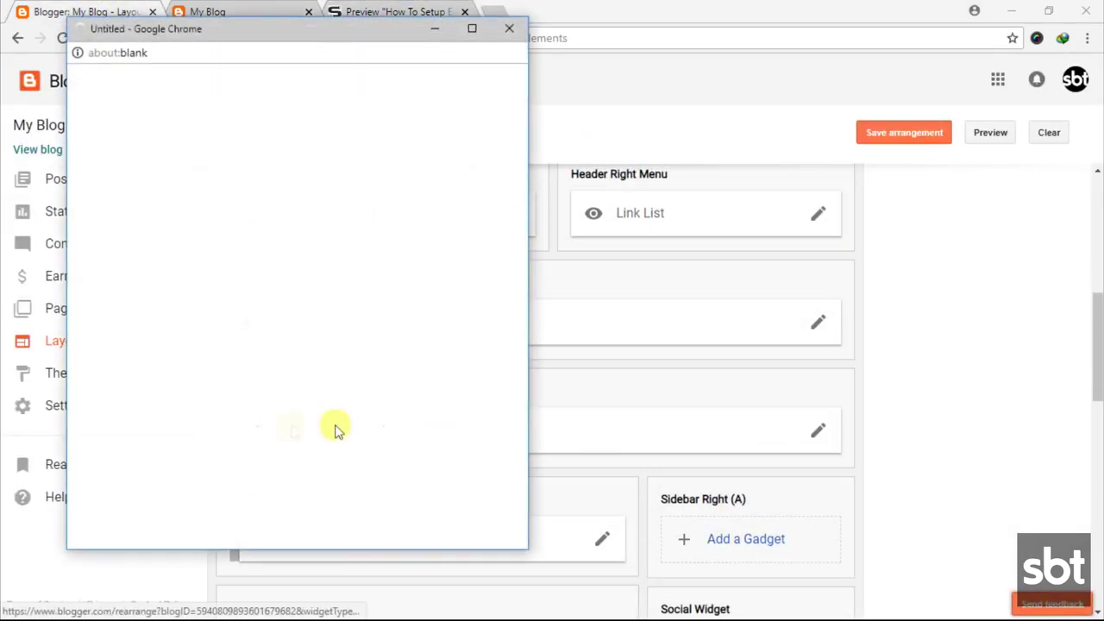
{"action": "left_click", "coordinate": [151, 328]}
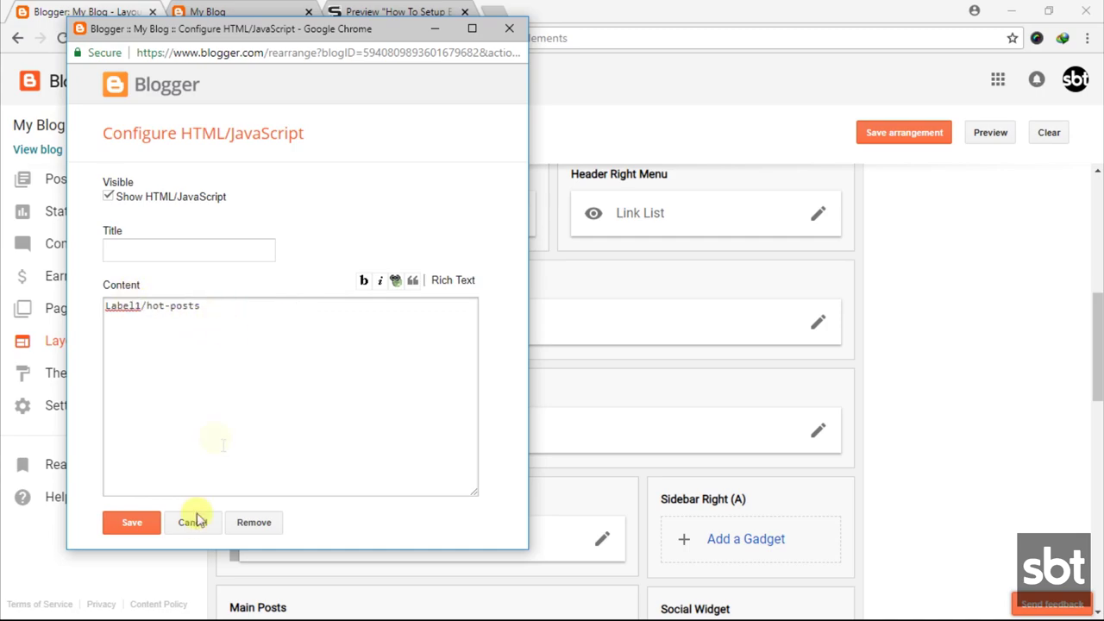
{"action": "left_click", "coordinate": [132, 524]}
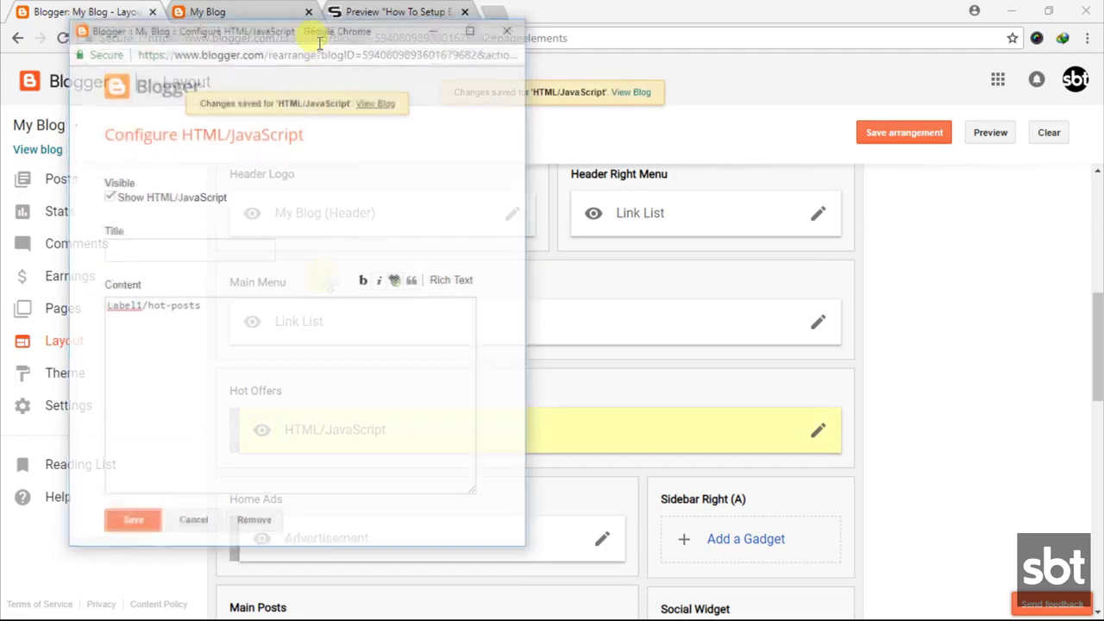
{"action": "left_click", "coordinate": [253, 11]}
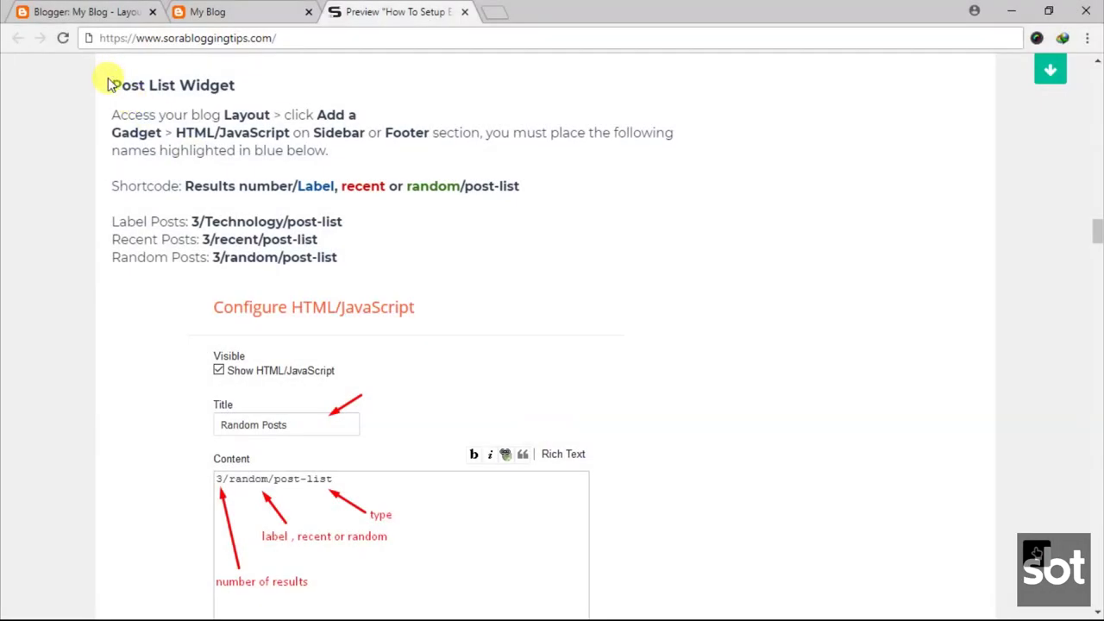
- Read the guide's Post List Widget instructions, its shortcode and the label, recent and random post examples
{"action": "left_click_drag", "start_coordinate": [115, 85], "coordinate": [239, 84]}
{"action": "left_click", "coordinate": [134, 131]}
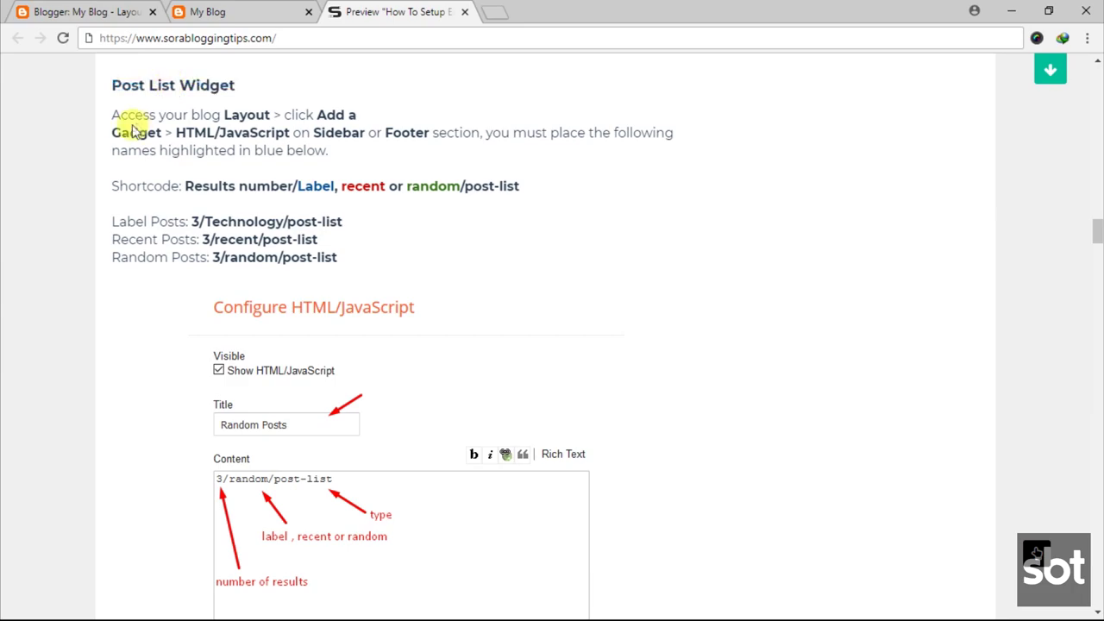
{"action": "left_click_drag", "start_coordinate": [115, 114], "coordinate": [325, 150]}
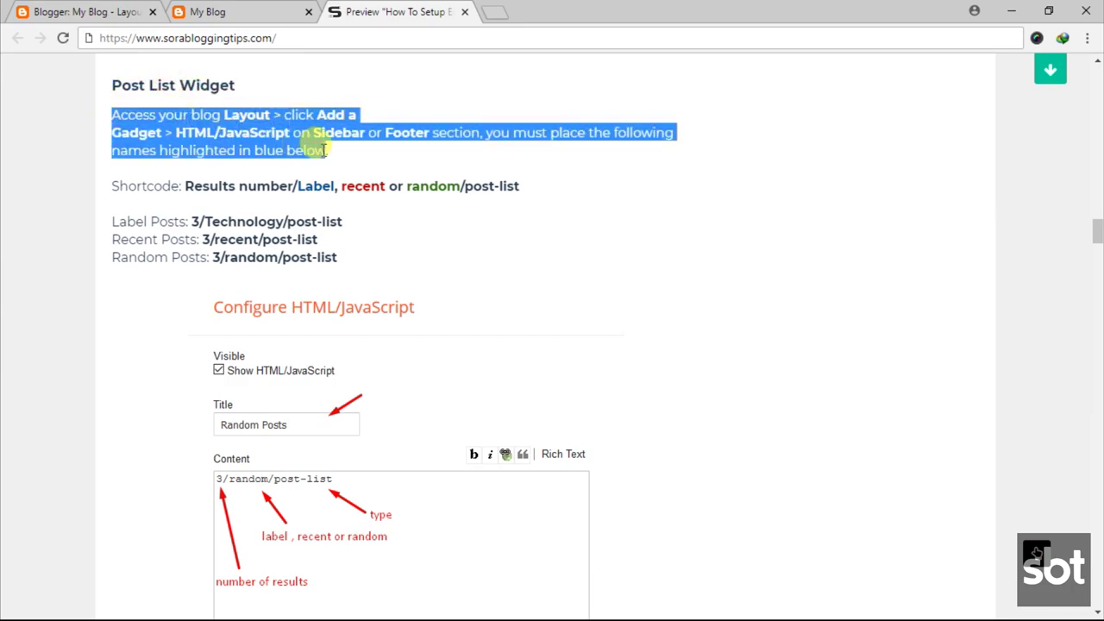
{"action": "left_click", "coordinate": [281, 124]}
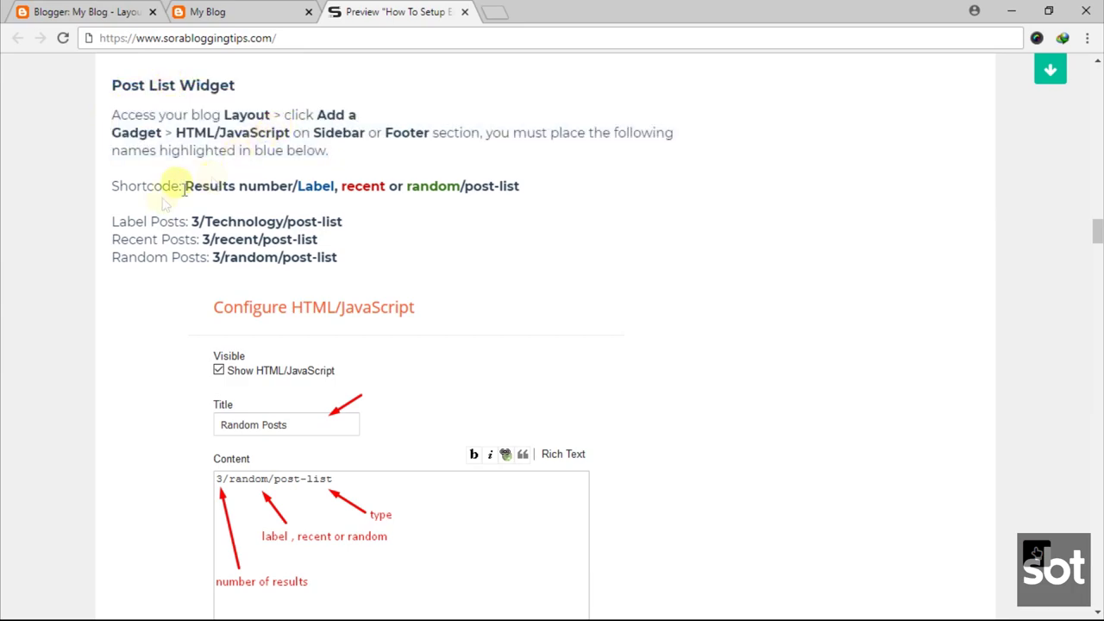
{"action": "left_click_drag", "start_coordinate": [114, 184], "coordinate": [514, 184]}
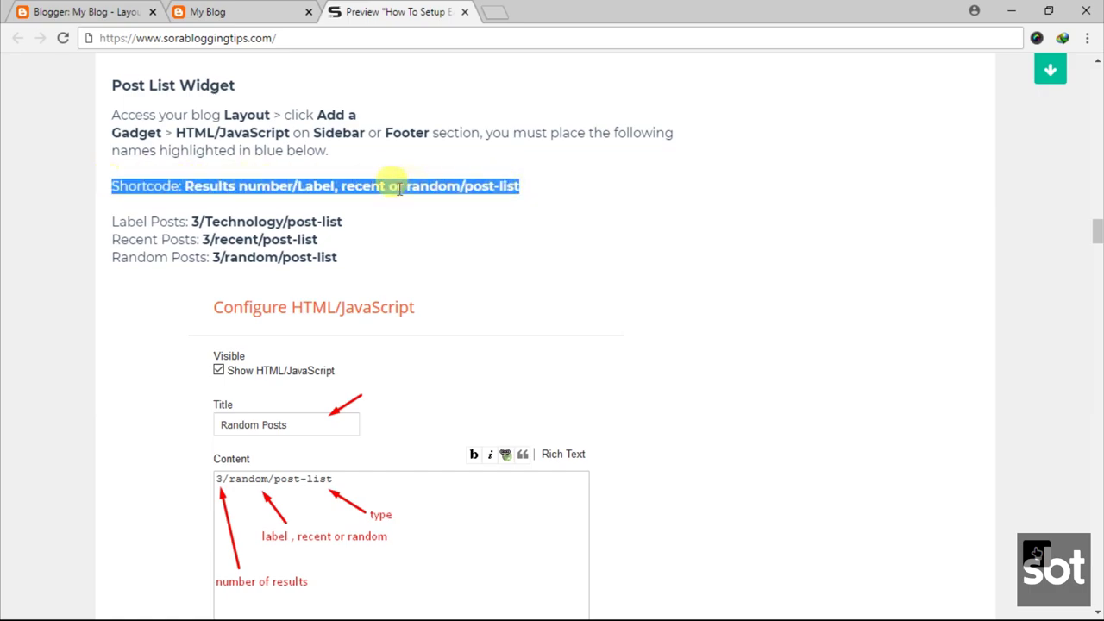
{"action": "left_click", "coordinate": [250, 213]}
{"action": "left_click_drag", "start_coordinate": [119, 221], "coordinate": [352, 227]}
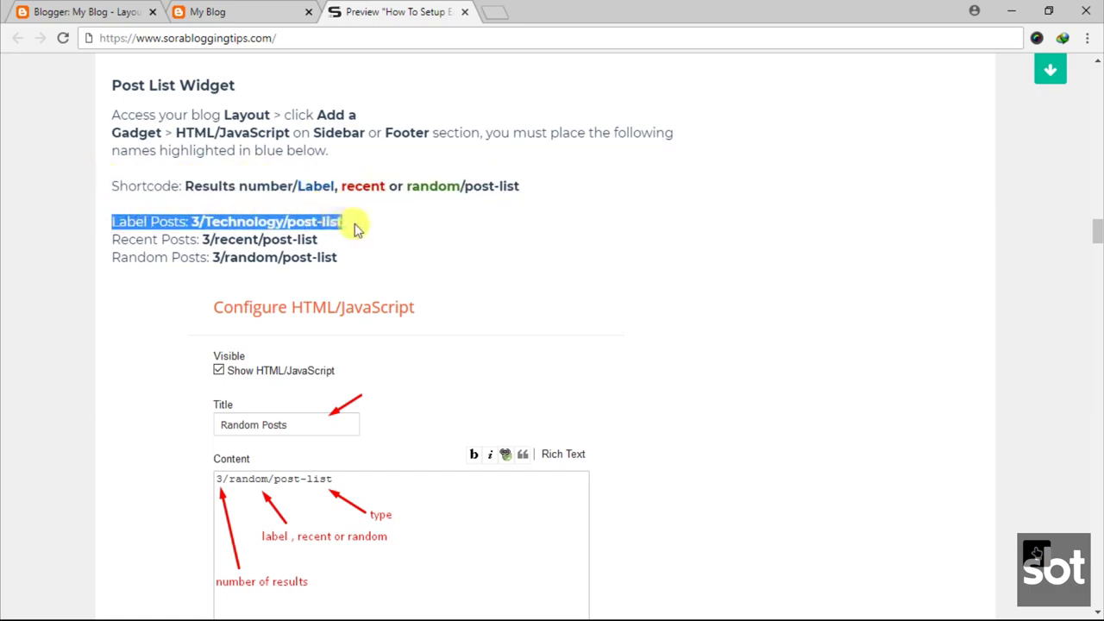
{"action": "left_click", "coordinate": [276, 216]}
{"action": "left_click_drag", "start_coordinate": [115, 241], "coordinate": [320, 241]}
{"action": "left_click", "coordinate": [126, 265]}
{"action": "left_click_drag", "start_coordinate": [115, 257], "coordinate": [346, 259]}
{"action": "left_click", "coordinate": [204, 88]}
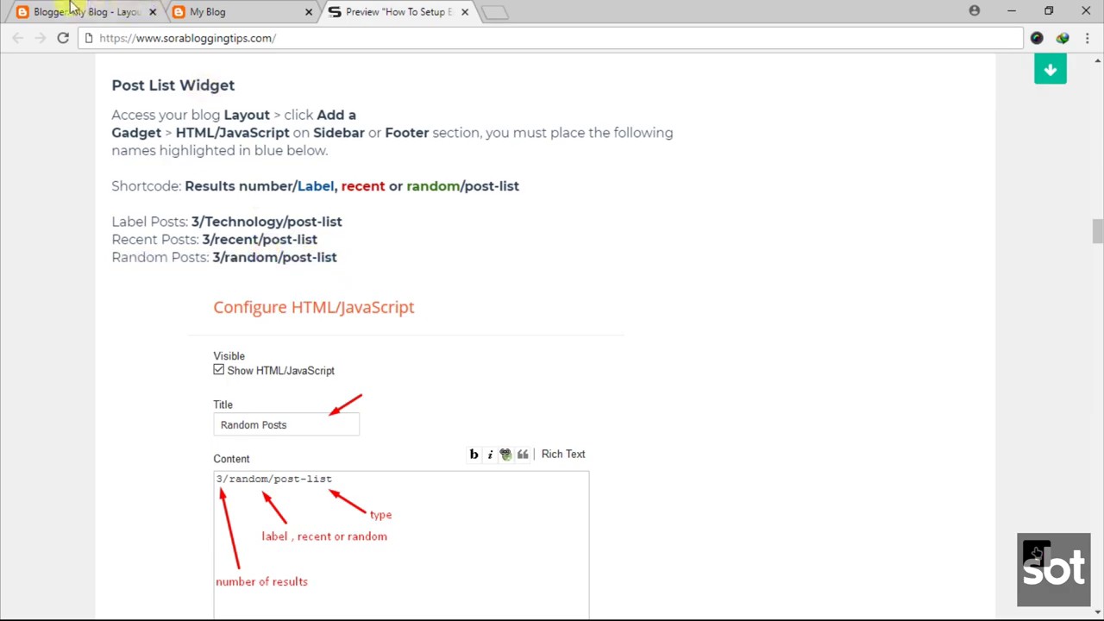
- In the Blogger layout, set the Recent in Mens gadget's content to 3/Label2/post-list and save it
{"action": "left_click", "coordinate": [86, 11]}
{"action": "scroll", "coordinate": [733, 423], "scroll_direction": "down", "scroll_amount": 8}
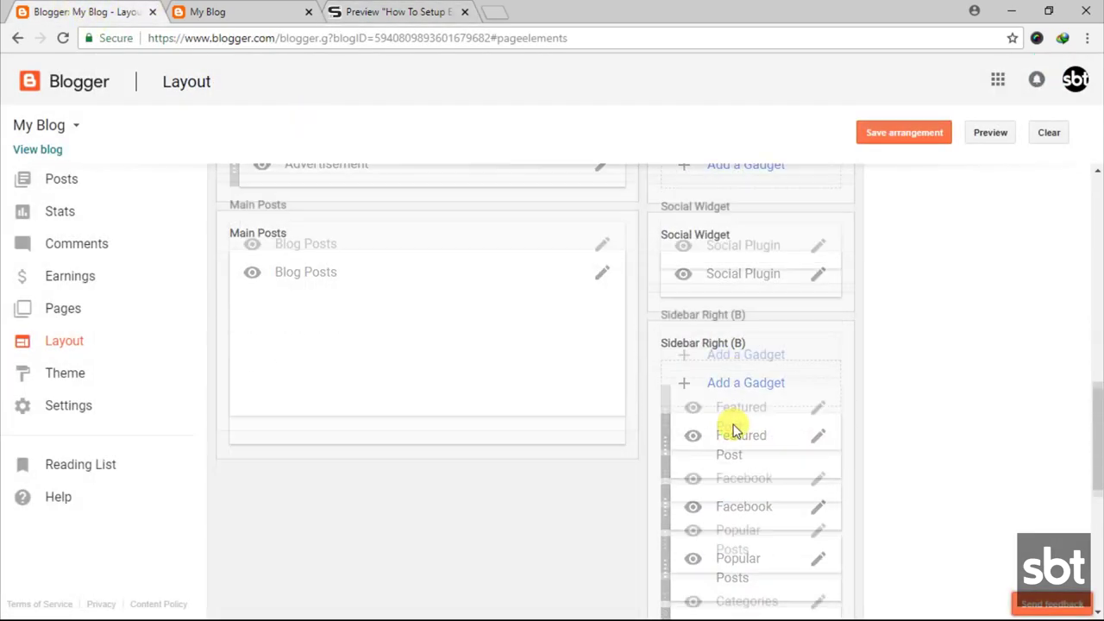
{"action": "scroll", "coordinate": [732, 428], "scroll_direction": "down", "scroll_amount": 2}
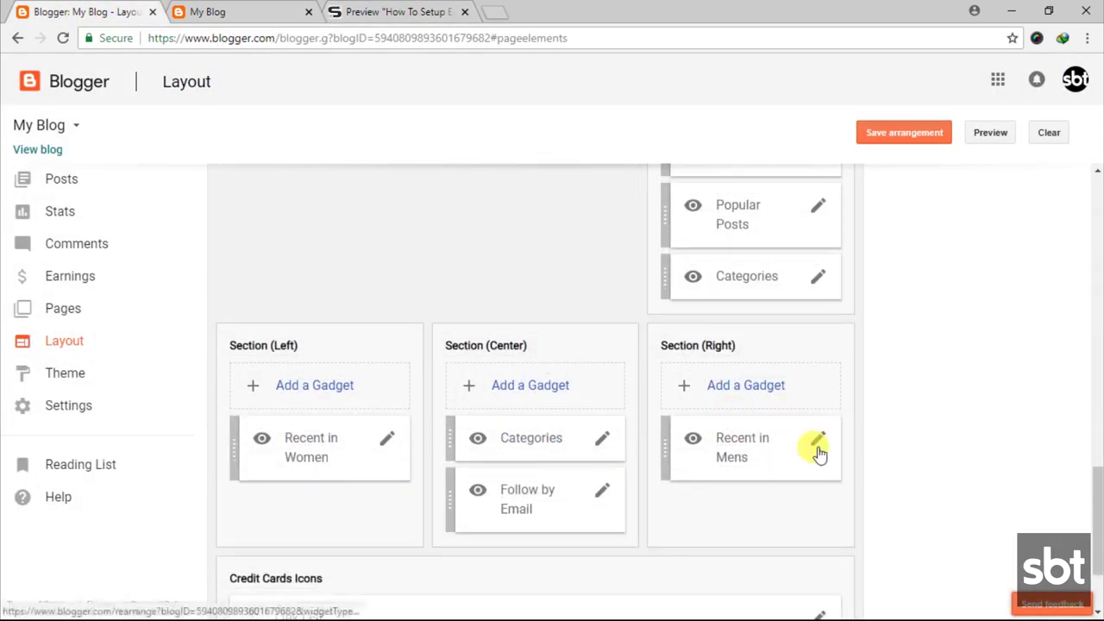
{"action": "left_click", "coordinate": [817, 442]}
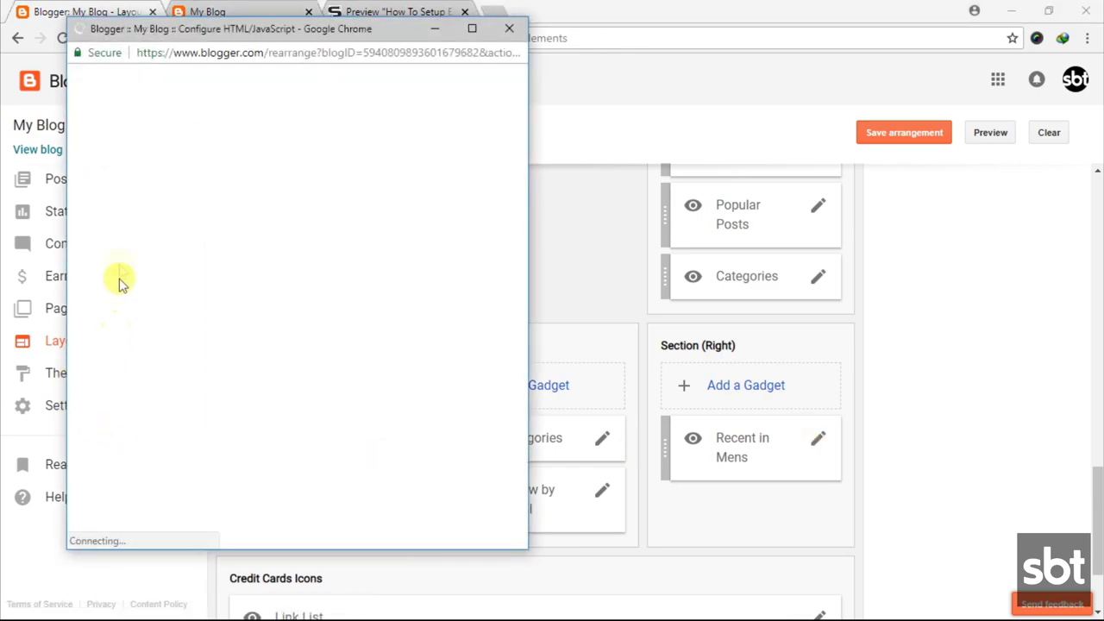
{"action": "left_click_drag", "start_coordinate": [114, 307], "coordinate": [155, 309]}
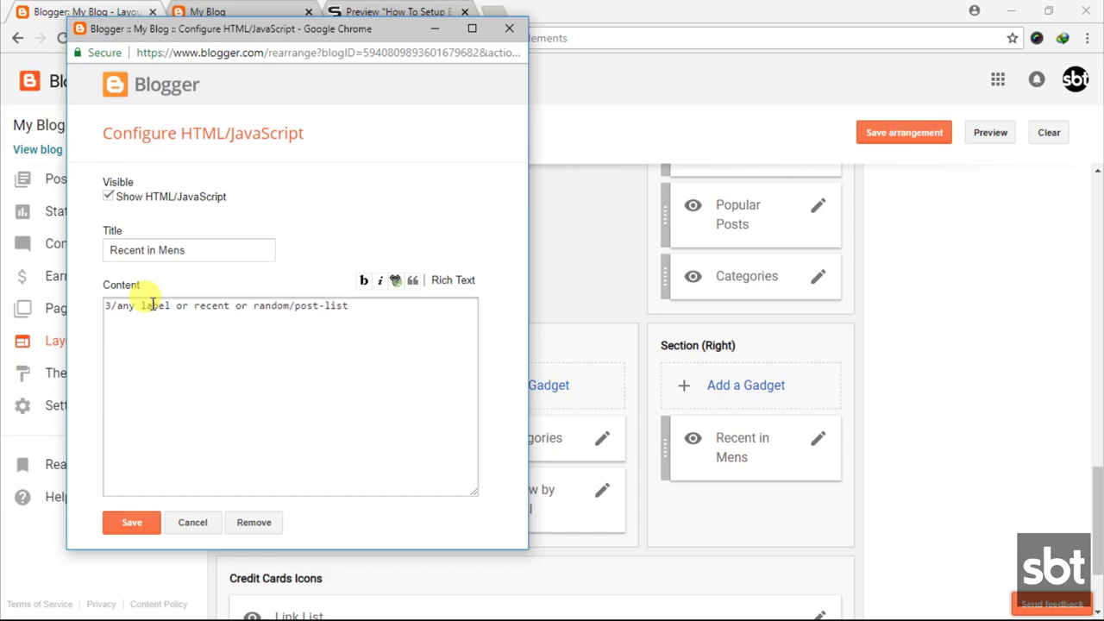
{"action": "double_click", "coordinate": [152, 305]}
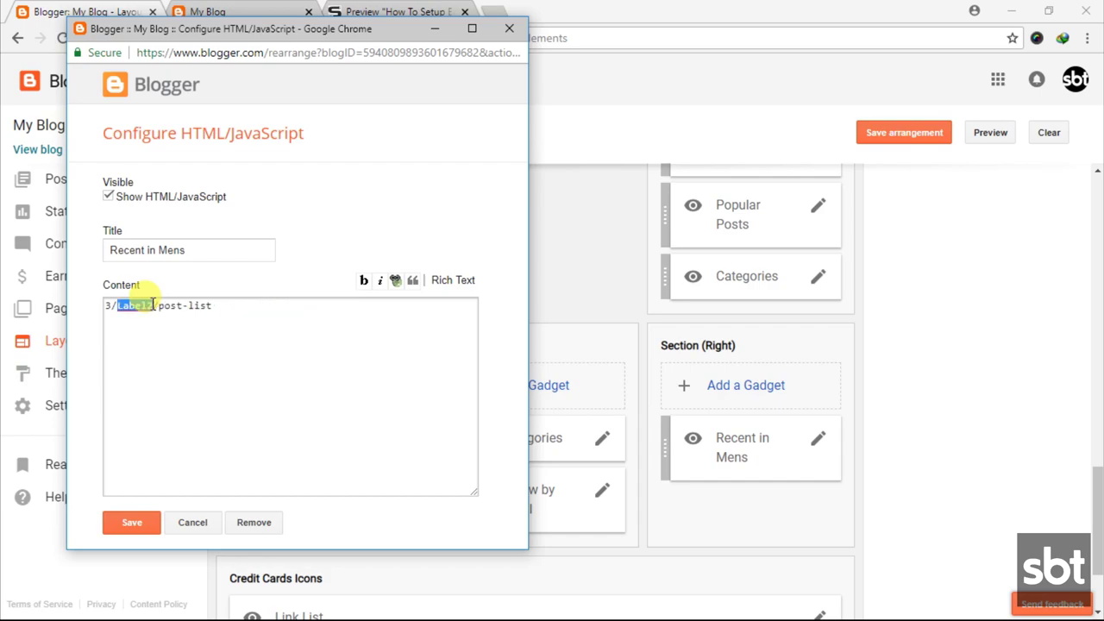
{"action": "left_click", "coordinate": [134, 522]}
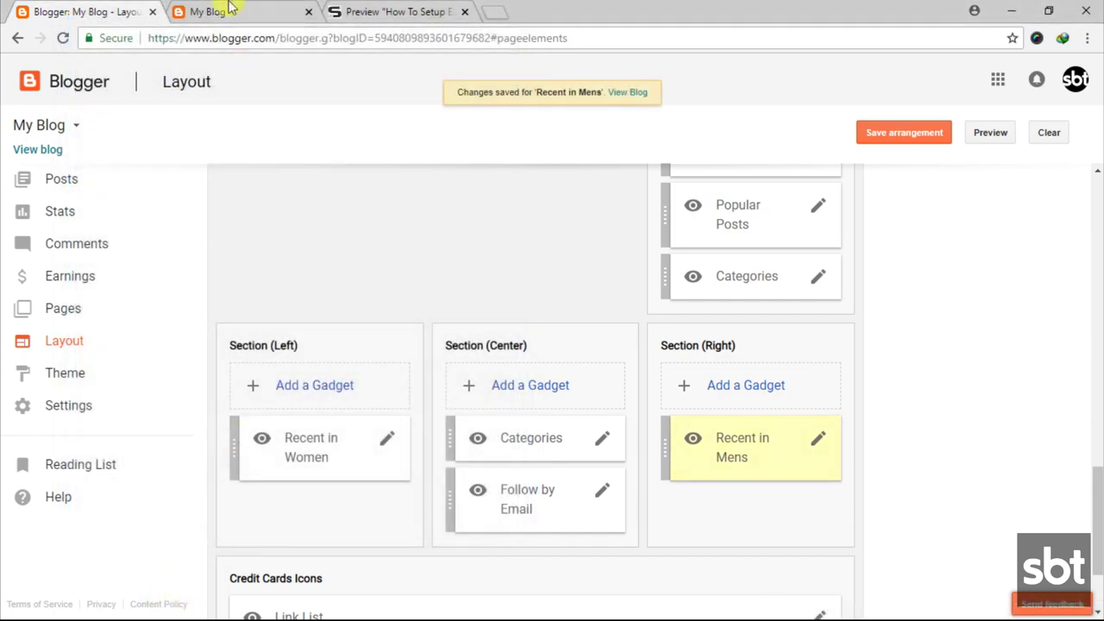
- Reload the blog and check the Recent in Women and Recent in Mens post lists in the footer
{"action": "left_click", "coordinate": [230, 7]}
{"action": "left_click", "coordinate": [58, 43]}
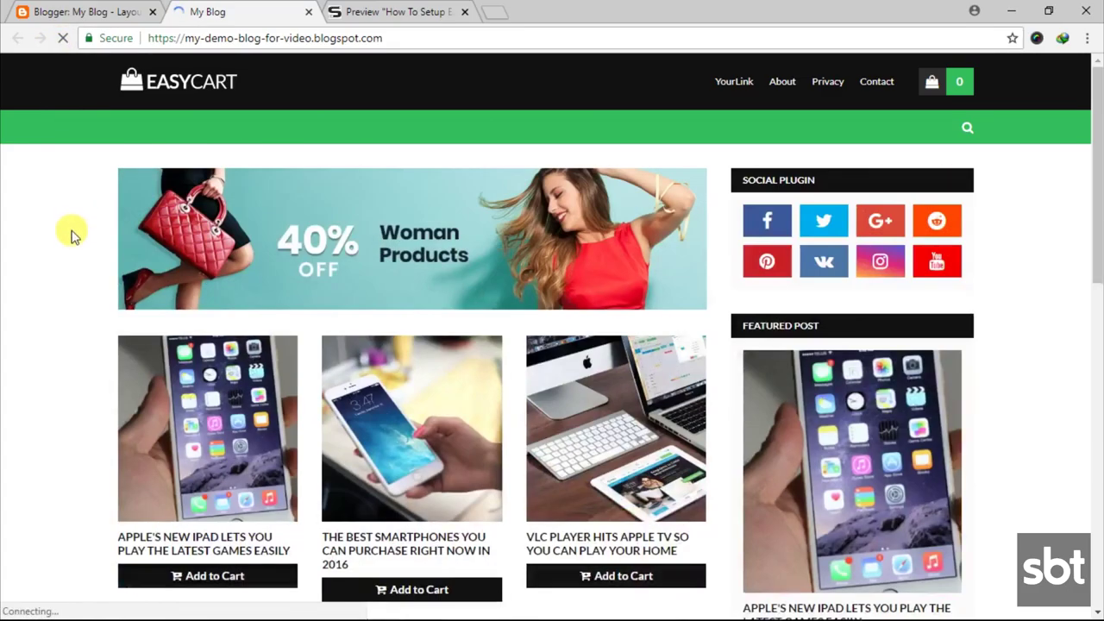
{"action": "scroll", "coordinate": [63, 259], "scroll_direction": "down", "scroll_amount": 8}
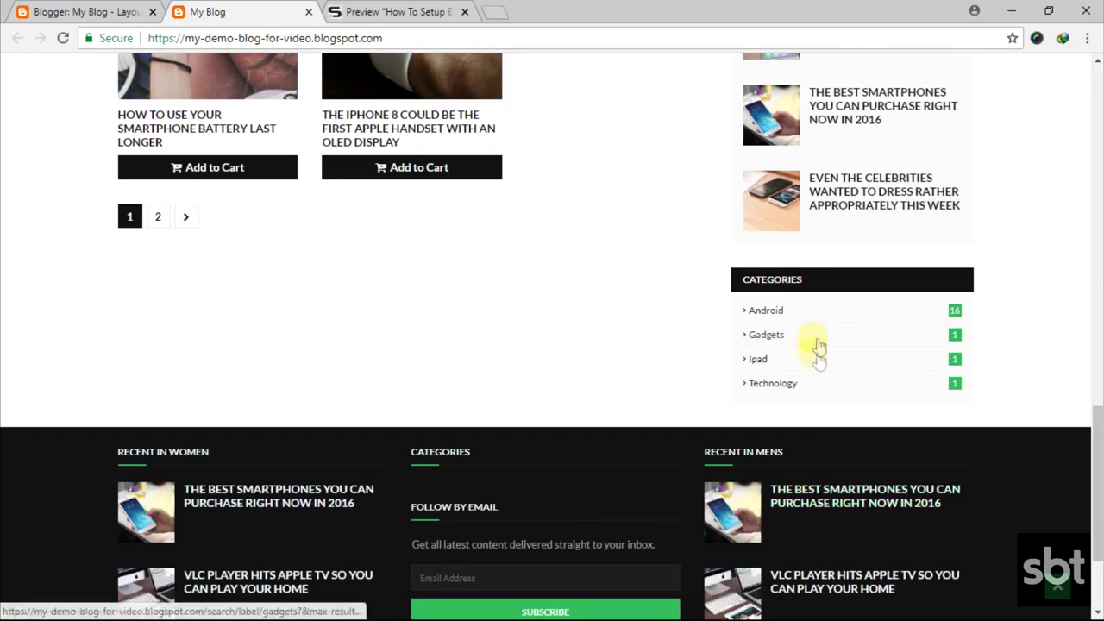
{"action": "scroll", "coordinate": [862, 414], "scroll_direction": "down", "scroll_amount": 2}
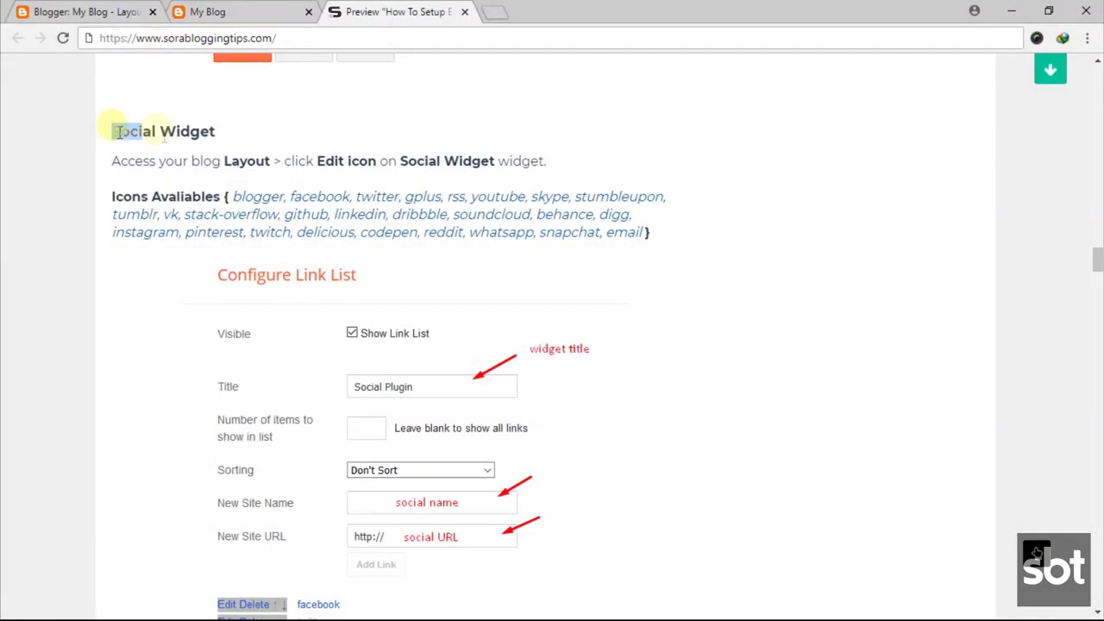
- Read the guide's Social Widget instructions and its list of available icons
{"action": "left_click_drag", "start_coordinate": [118, 132], "coordinate": [217, 136]}
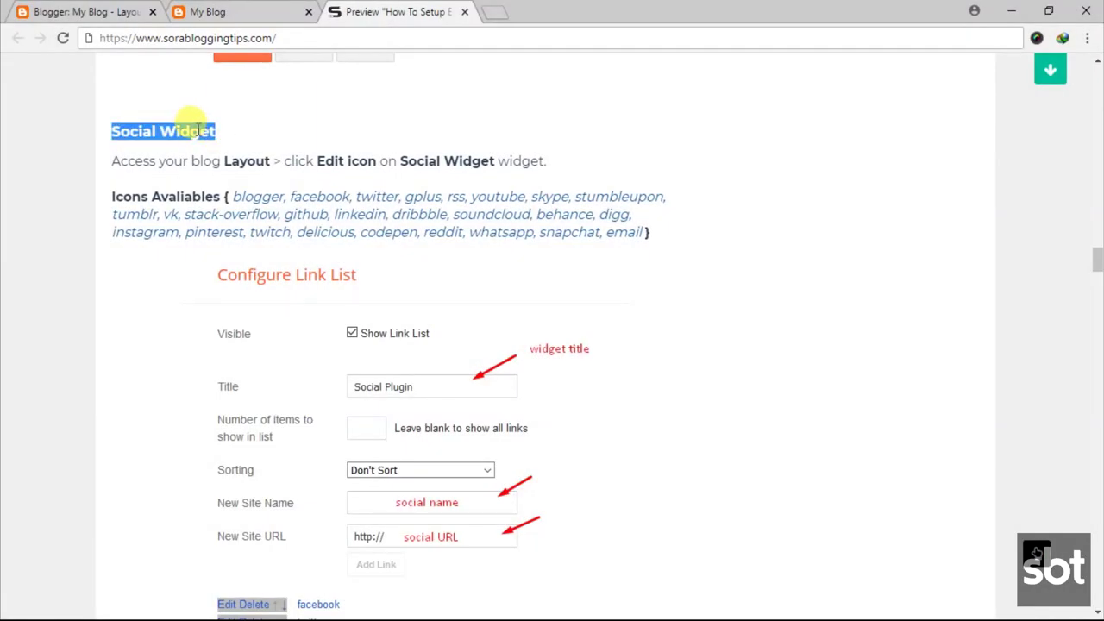
{"action": "left_click", "coordinate": [119, 166]}
{"action": "left_click_drag", "start_coordinate": [110, 167], "coordinate": [528, 177]}
{"action": "left_click", "coordinate": [539, 161]}
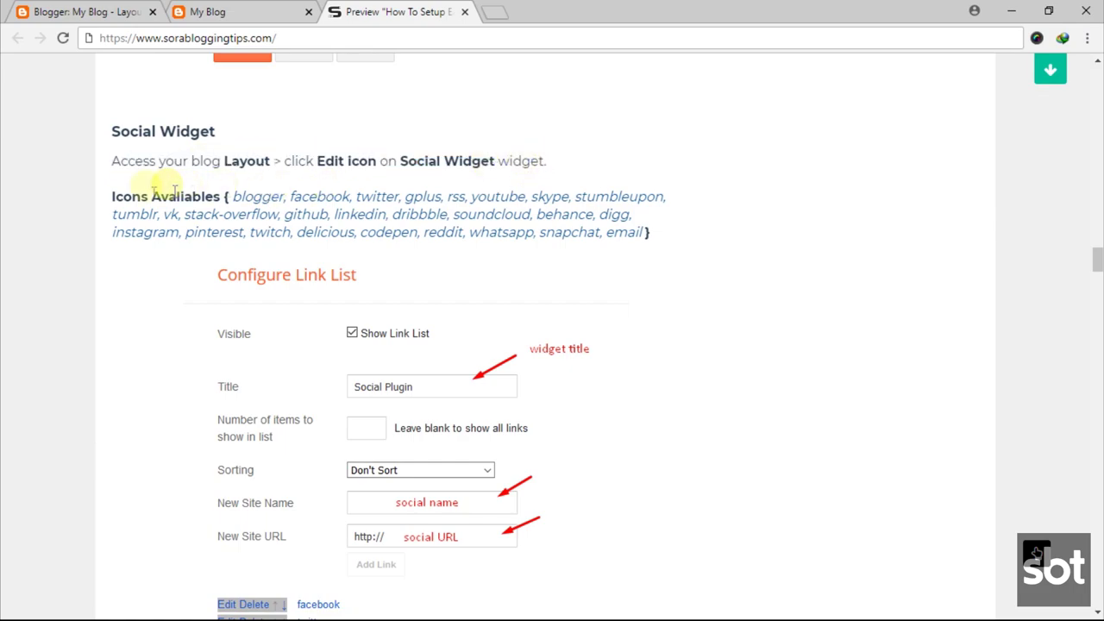
{"action": "left_click_drag", "start_coordinate": [112, 197], "coordinate": [616, 236]}
{"action": "left_click", "coordinate": [616, 236]}
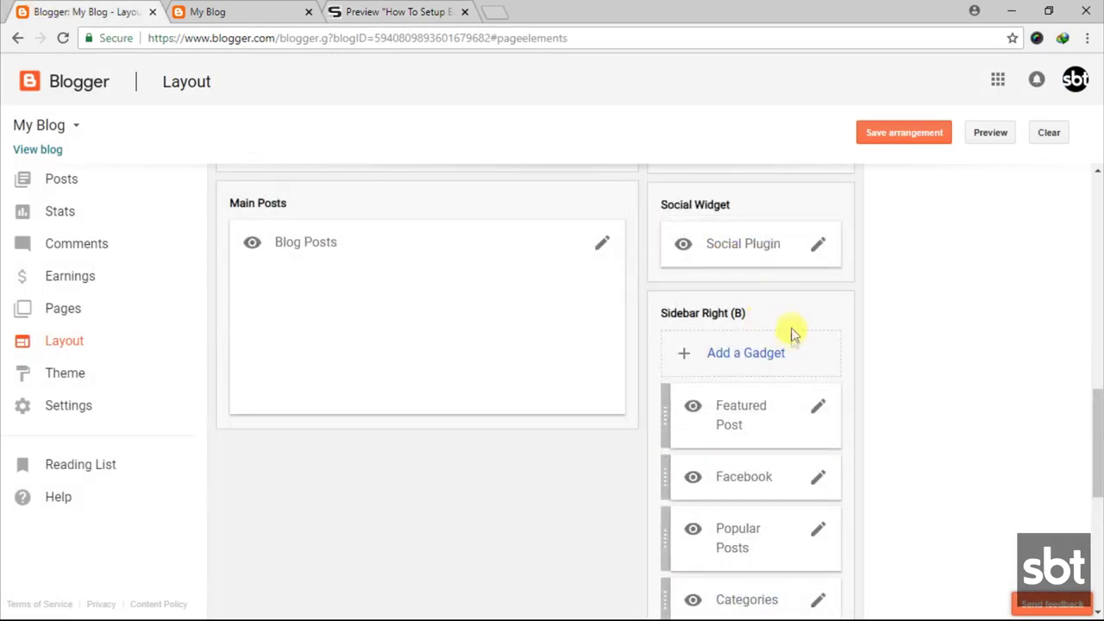
{"action": "left_click", "coordinate": [816, 251]}
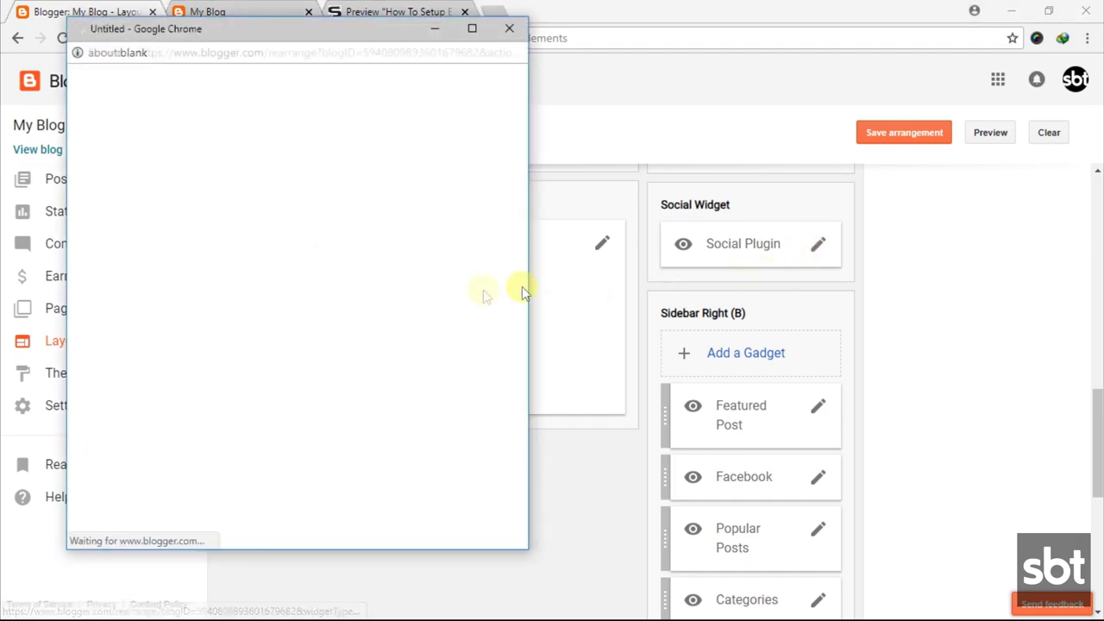
{"action": "scroll", "coordinate": [220, 379], "scroll_direction": "down", "scroll_amount": 2}
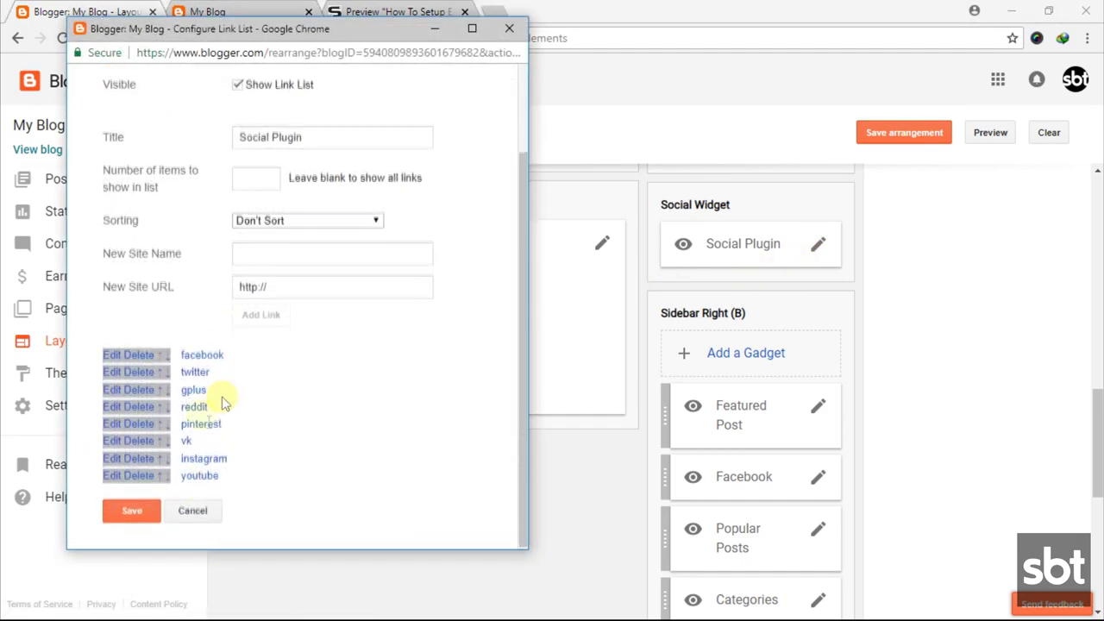
{"action": "left_click", "coordinate": [345, 257]}
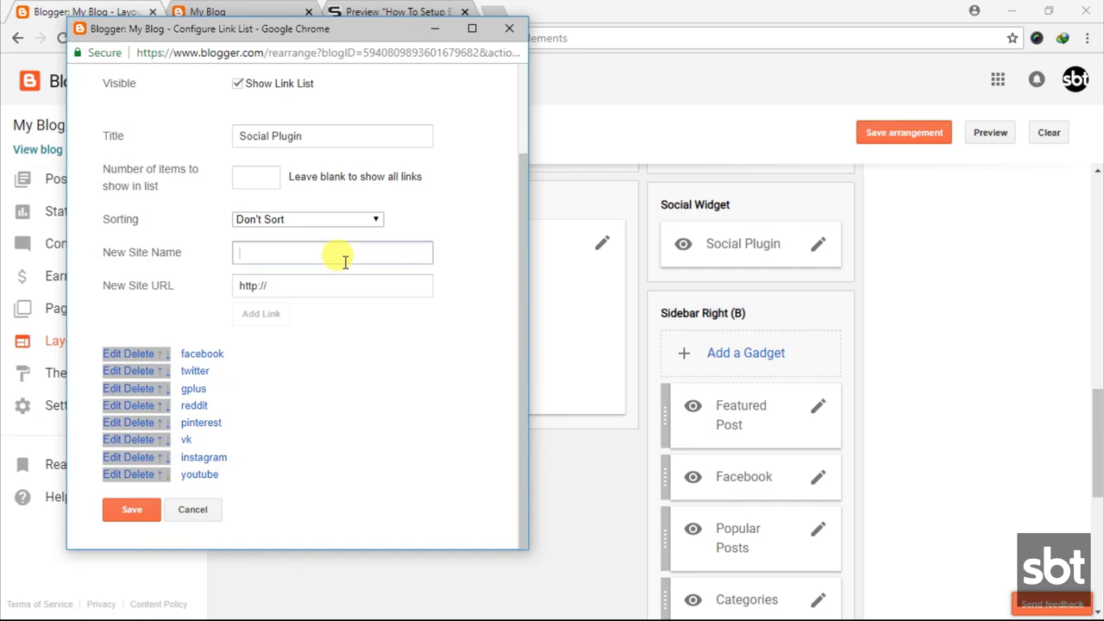
{"action": "type", "text": "whatsapp"}
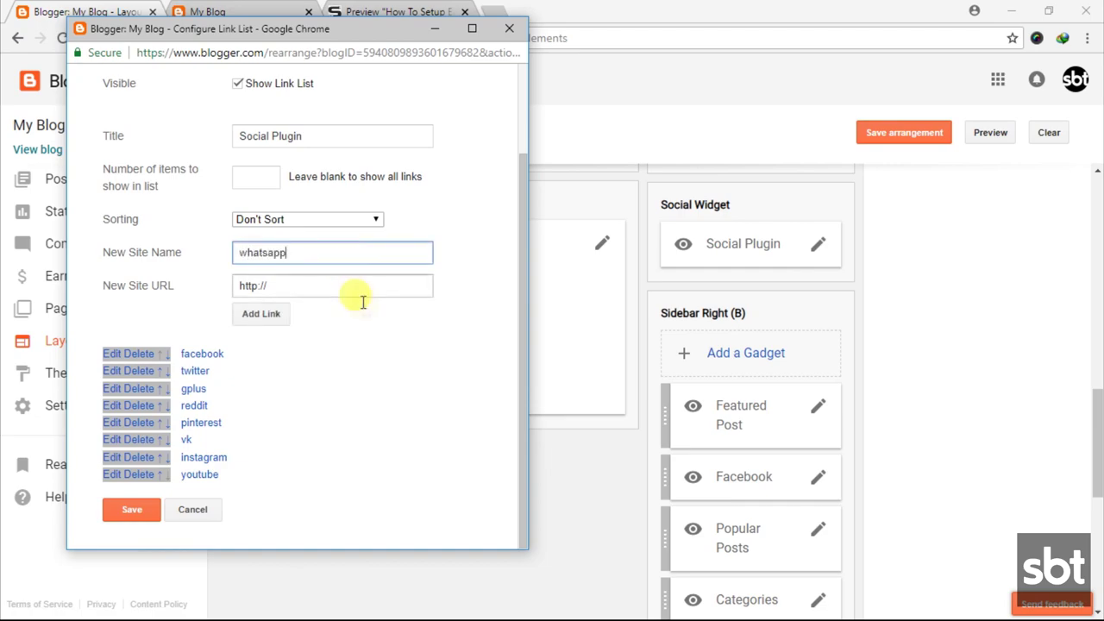
{"action": "left_click", "coordinate": [368, 291]}
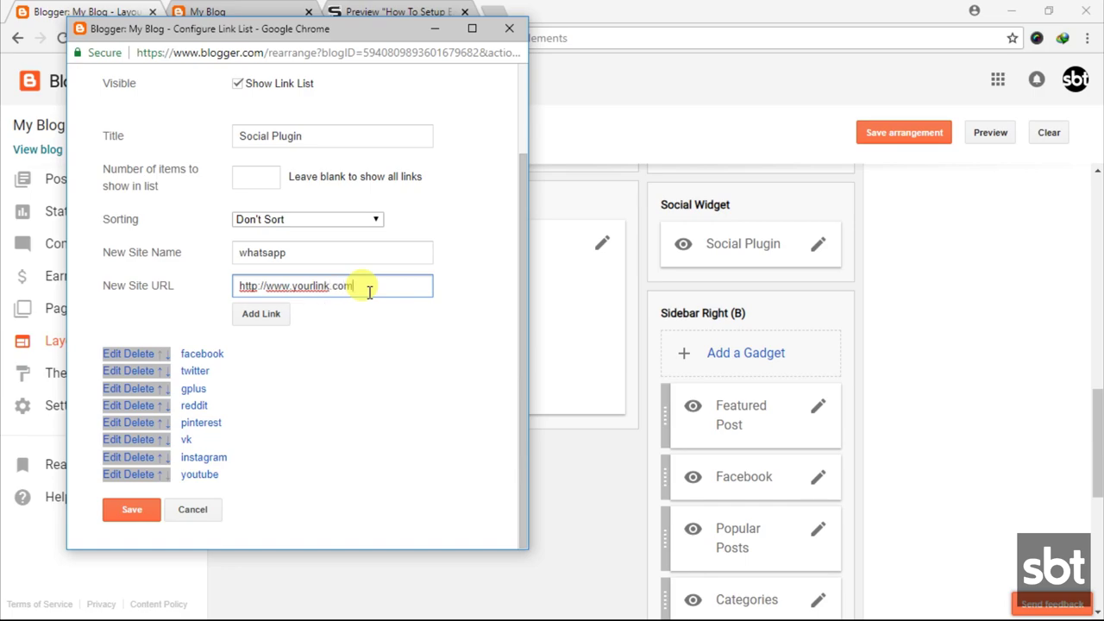
{"action": "left_click", "coordinate": [280, 315]}
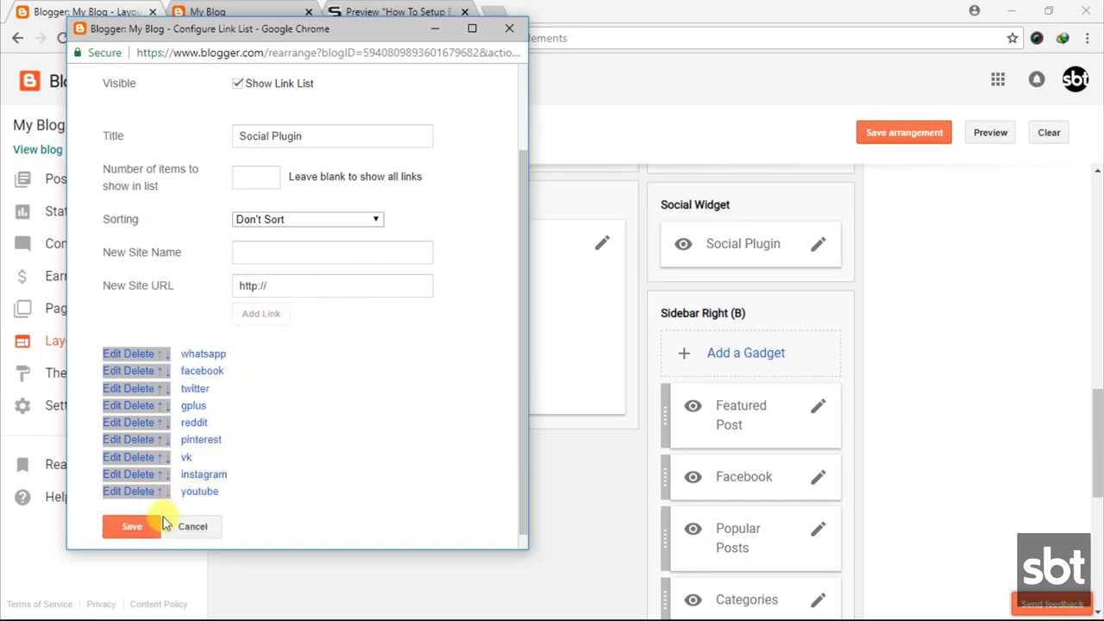
{"action": "left_click", "coordinate": [132, 534]}
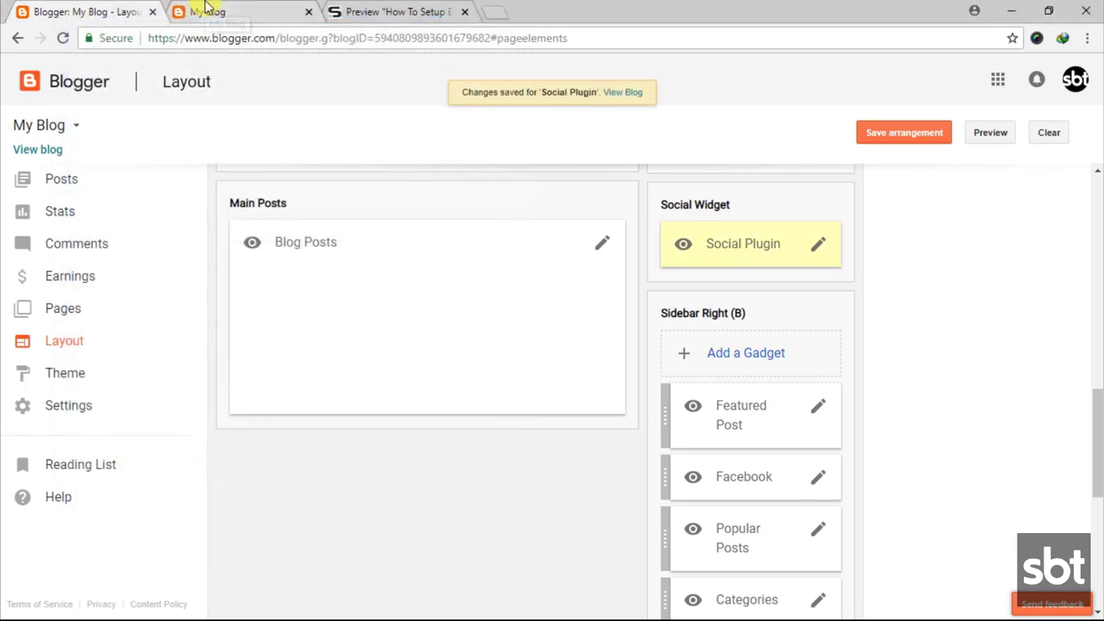
{"action": "left_click", "coordinate": [199, 11]}
{"action": "left_click", "coordinate": [63, 38]}
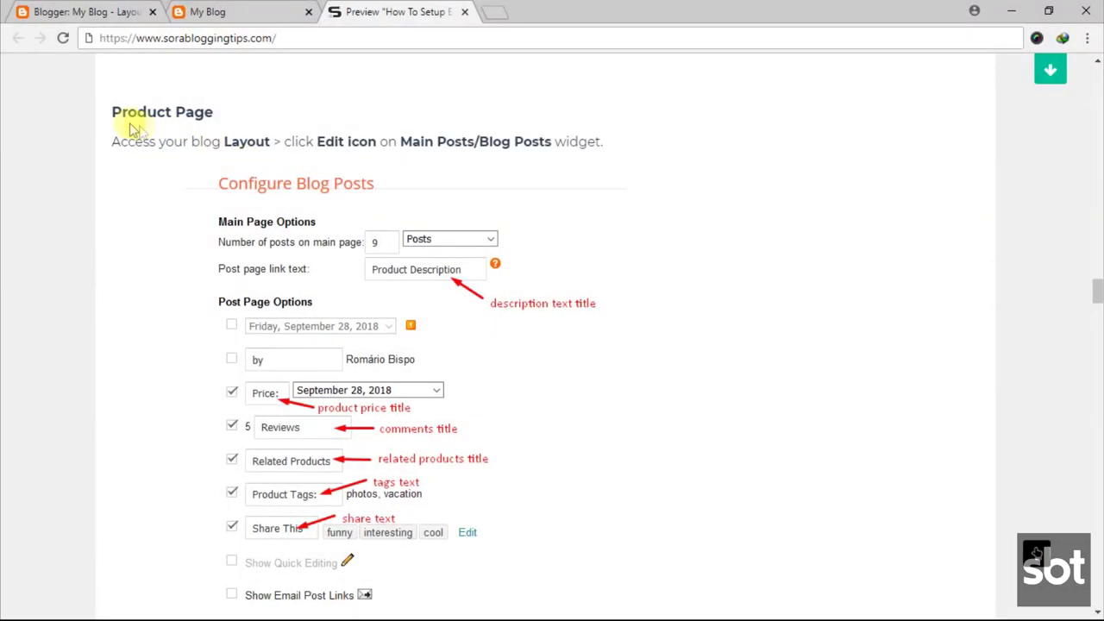
- Read the guide's Product Page instructions and the annotated Configure Blog Posts example
{"action": "left_click_drag", "start_coordinate": [111, 109], "coordinate": [216, 111]}
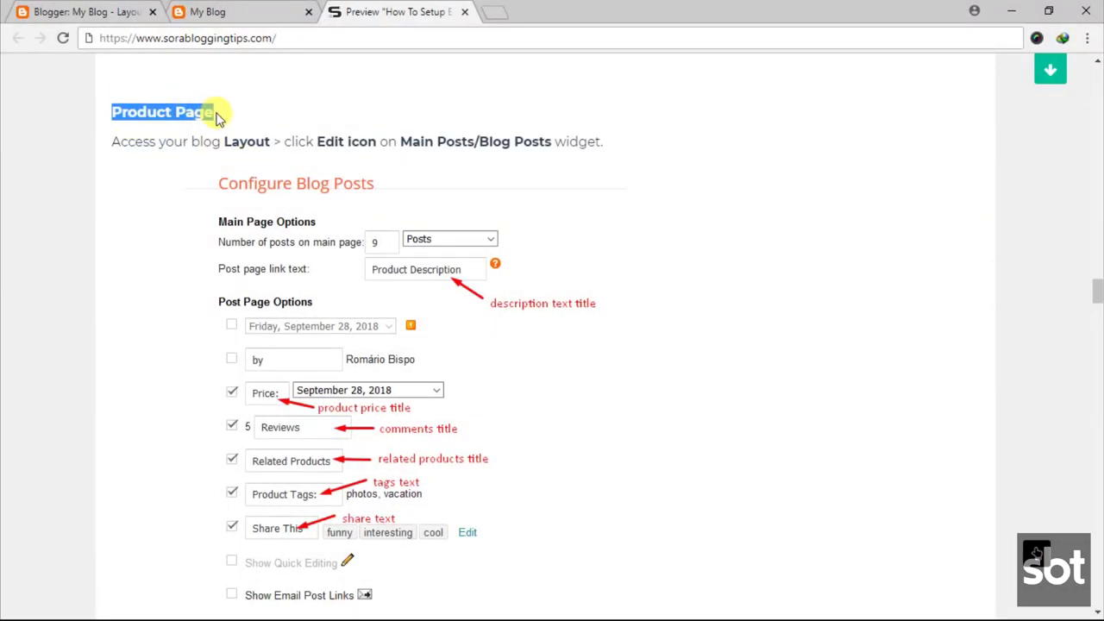
{"action": "left_click", "coordinate": [116, 114]}
{"action": "left_click_drag", "start_coordinate": [115, 141], "coordinate": [602, 138]}
{"action": "left_click", "coordinate": [526, 141]}
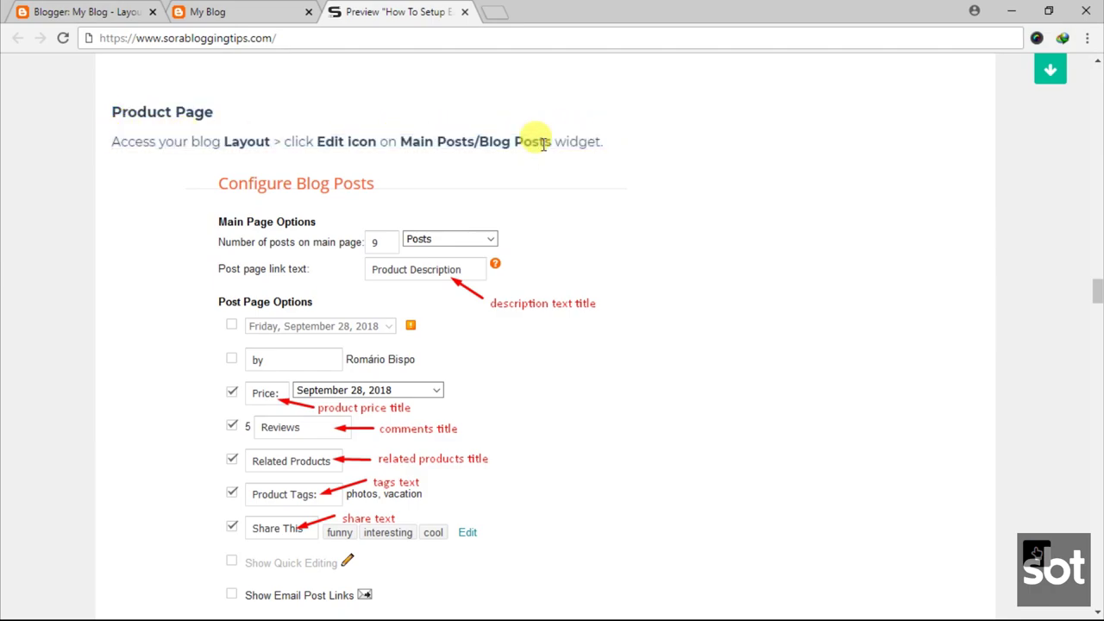
{"action": "scroll", "coordinate": [509, 177], "scroll_direction": "down", "scroll_amount": 1}
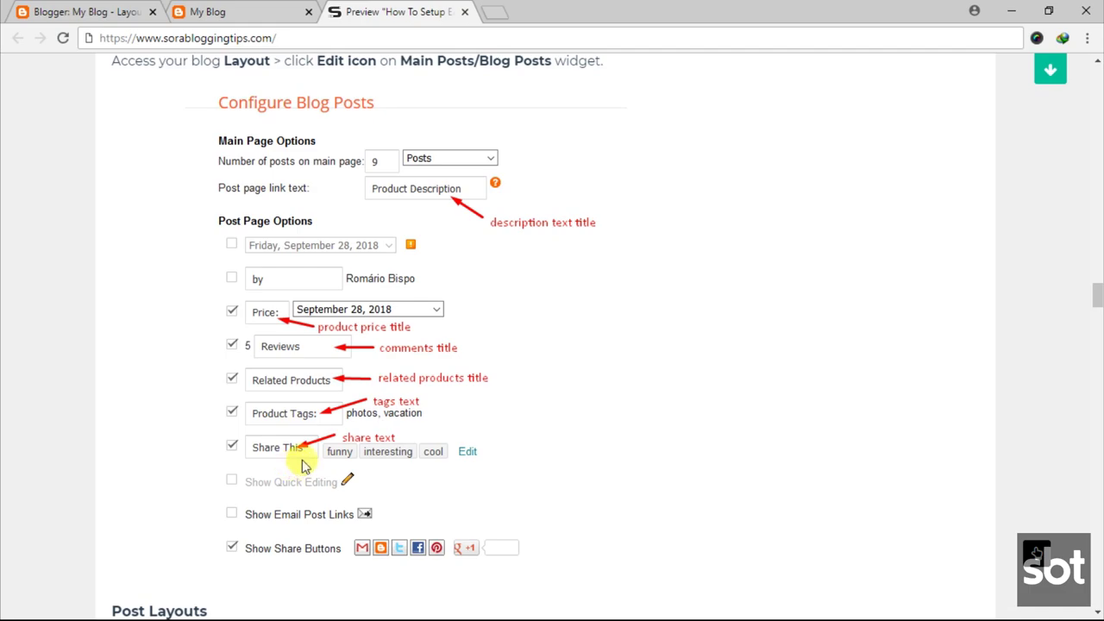
- In the Blogger layout, set the Blog Posts gadget's post page link text to Description, checking the guide's example, and save it
{"action": "left_click", "coordinate": [108, 11]}
{"action": "left_click", "coordinate": [602, 248]}
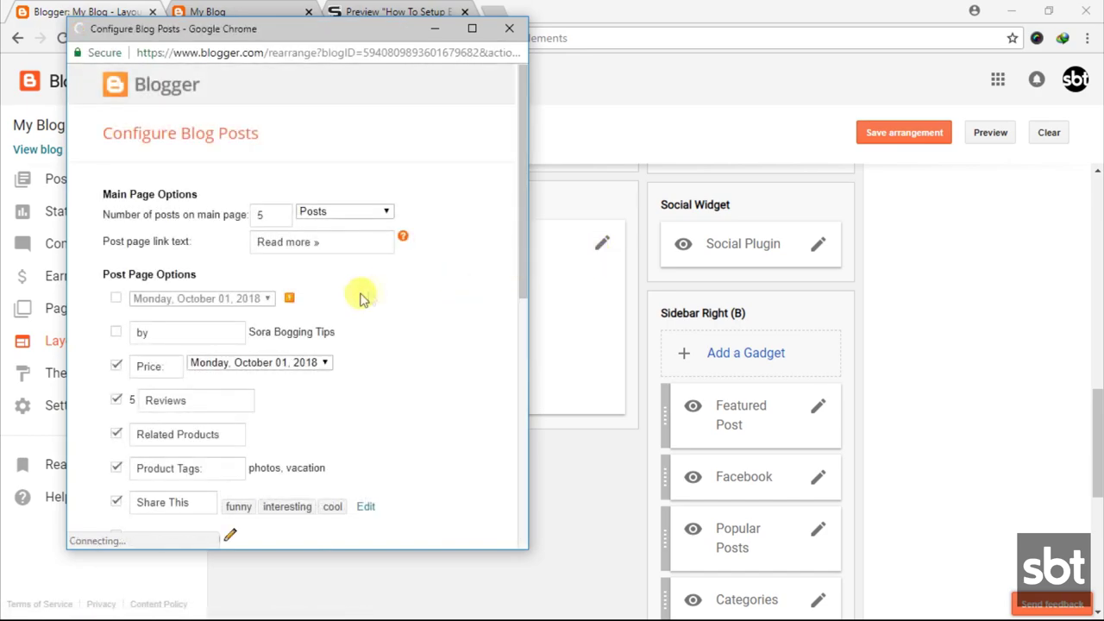
{"action": "scroll", "coordinate": [353, 296], "scroll_direction": "down", "scroll_amount": 1}
{"action": "triple_click", "coordinate": [291, 162]}
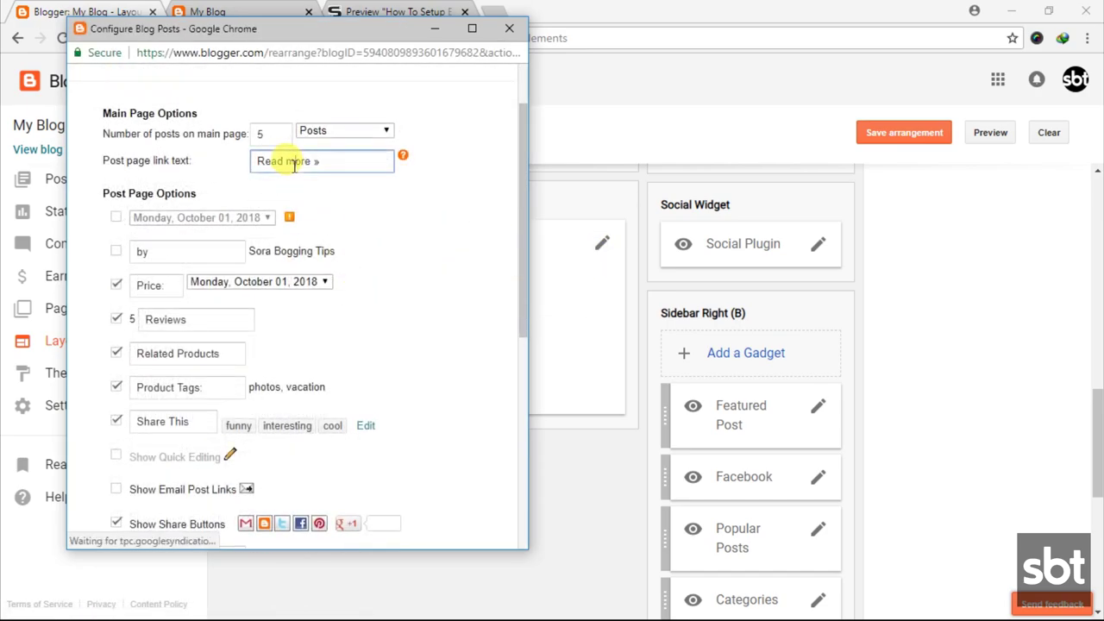
{"action": "left_click", "coordinate": [390, 15]}
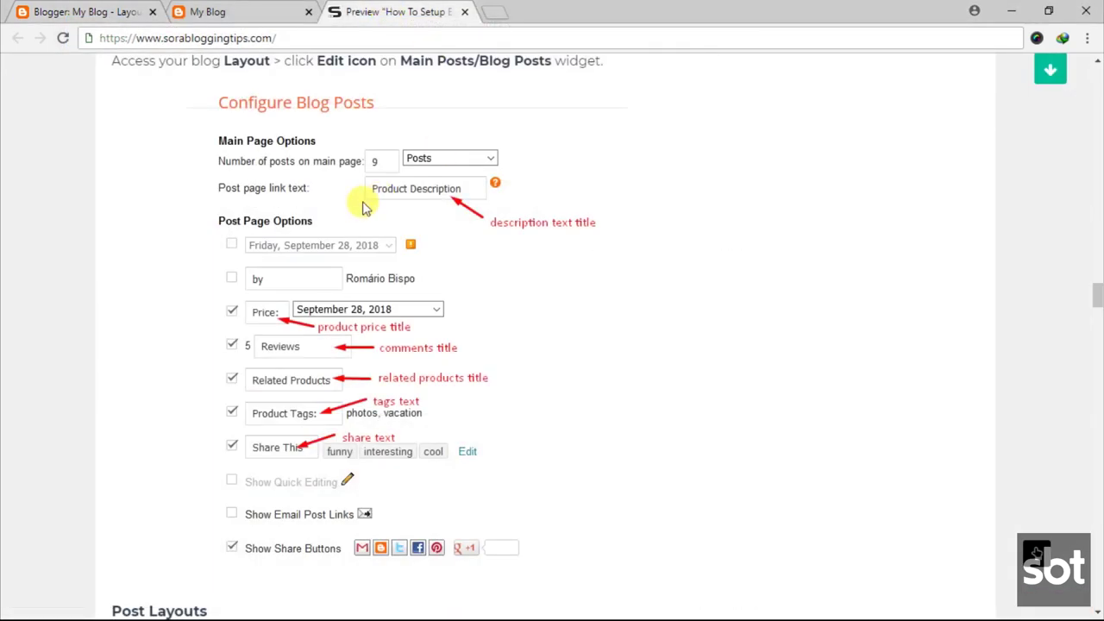
{"action": "left_click", "coordinate": [49, 9]}
{"action": "left_click", "coordinate": [601, 248]}
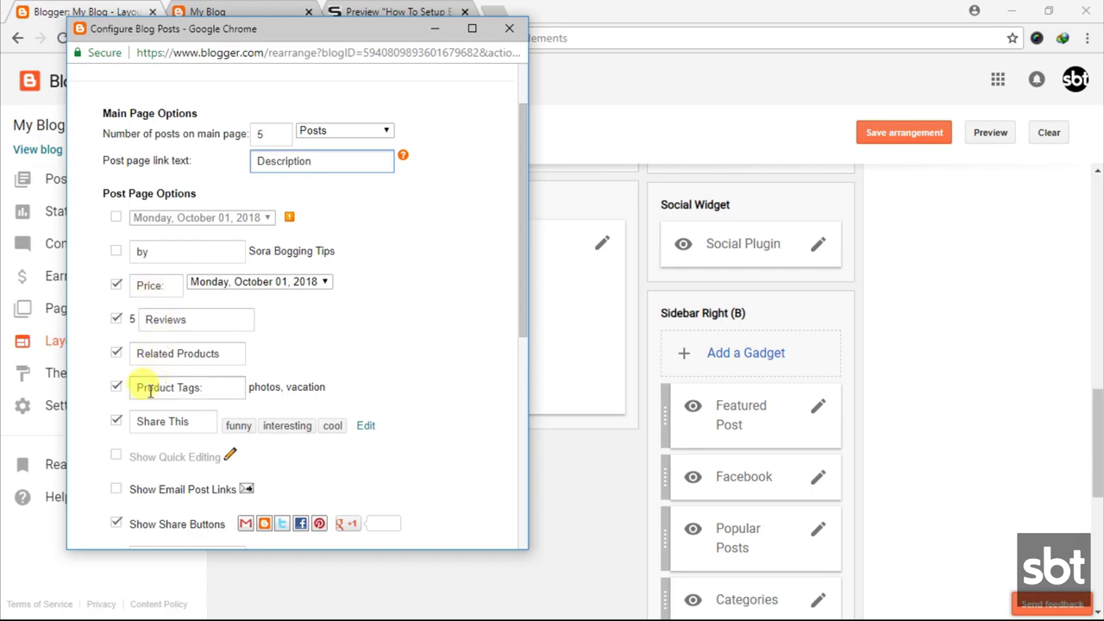
{"action": "scroll", "coordinate": [175, 549], "scroll_direction": "down", "scroll_amount": 5}
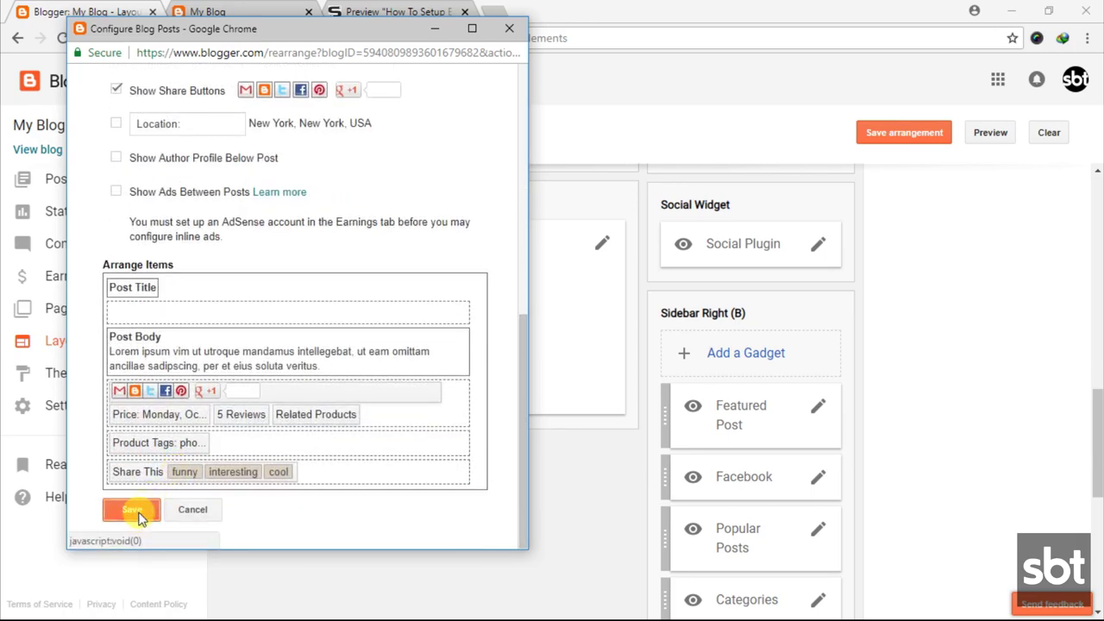
{"action": "left_click", "coordinate": [138, 512]}
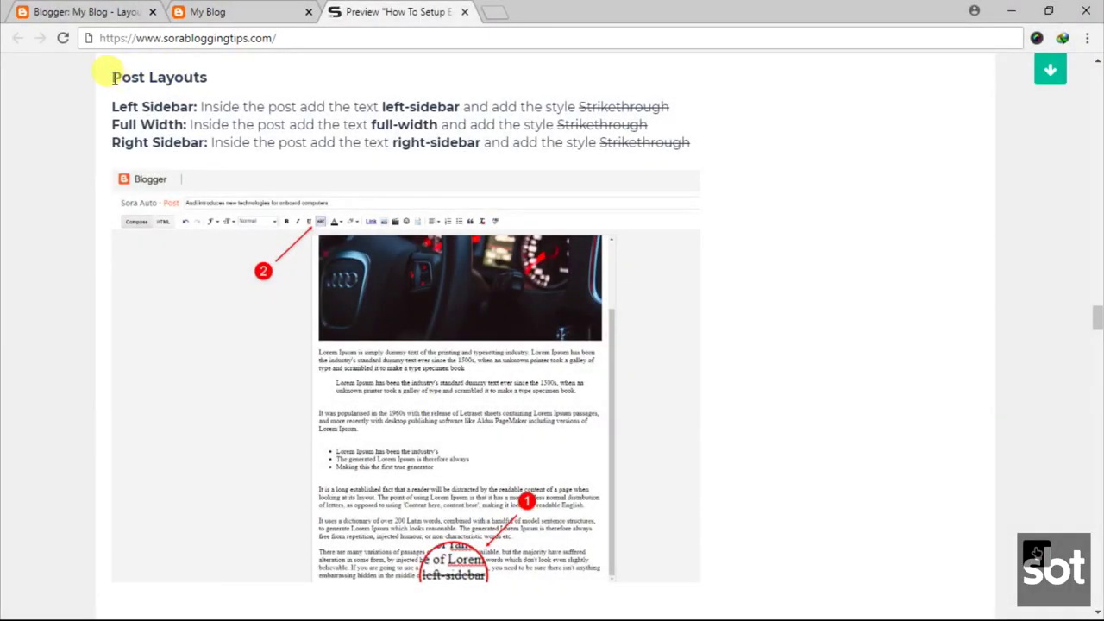
- Read the guide's Post Layouts instructions for the left-sidebar, full-width and right-sidebar strikethrough texts
{"action": "left_click_drag", "start_coordinate": [115, 80], "coordinate": [217, 79]}
{"action": "left_click", "coordinate": [165, 81]}
{"action": "left_click_drag", "start_coordinate": [114, 106], "coordinate": [643, 120]}
{"action": "left_click_drag", "start_coordinate": [673, 126], "coordinate": [696, 146]}
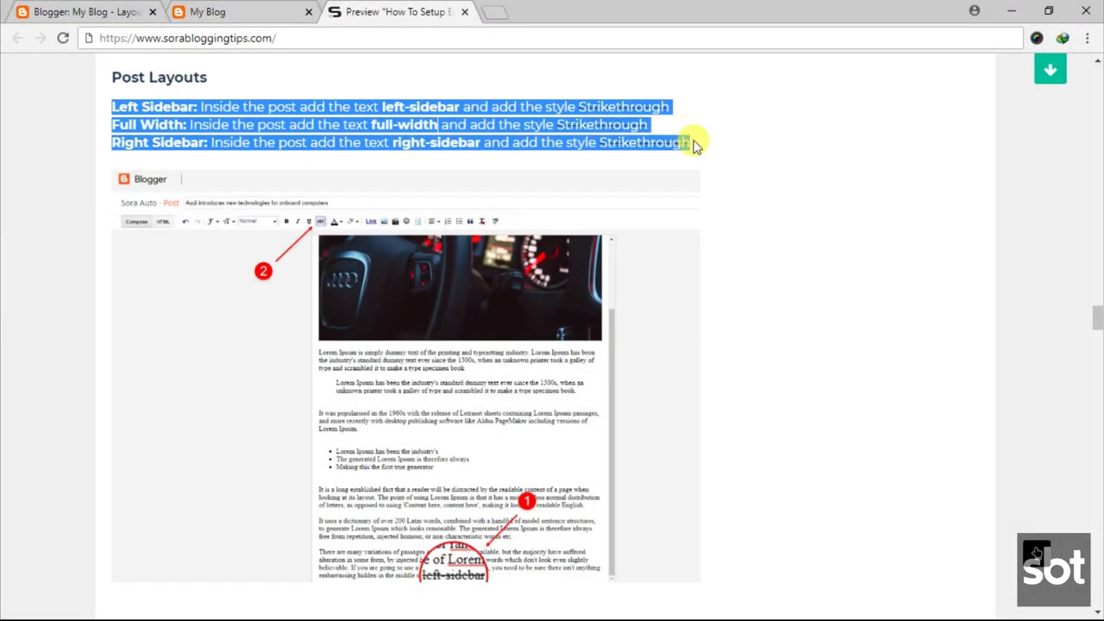
{"action": "left_click", "coordinate": [481, 143]}
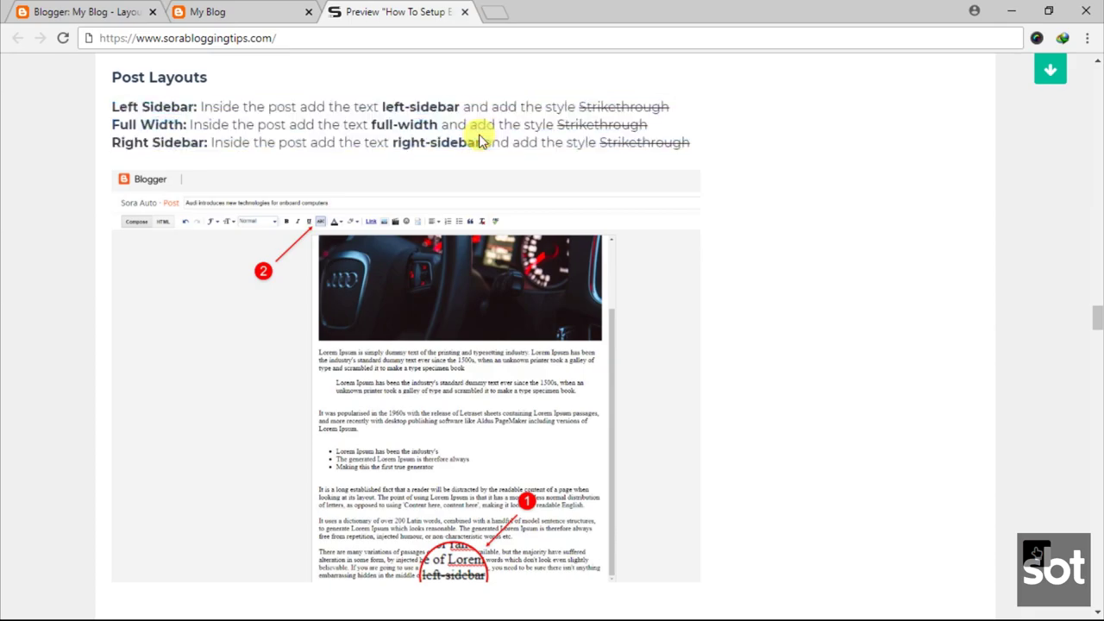
- Open the post "Apple's new ipad lets you play the latest games easily" for editing, select its closing strikethrough left-sidebar text and update the post
{"action": "left_click", "coordinate": [56, 8]}
{"action": "left_click", "coordinate": [87, 186]}
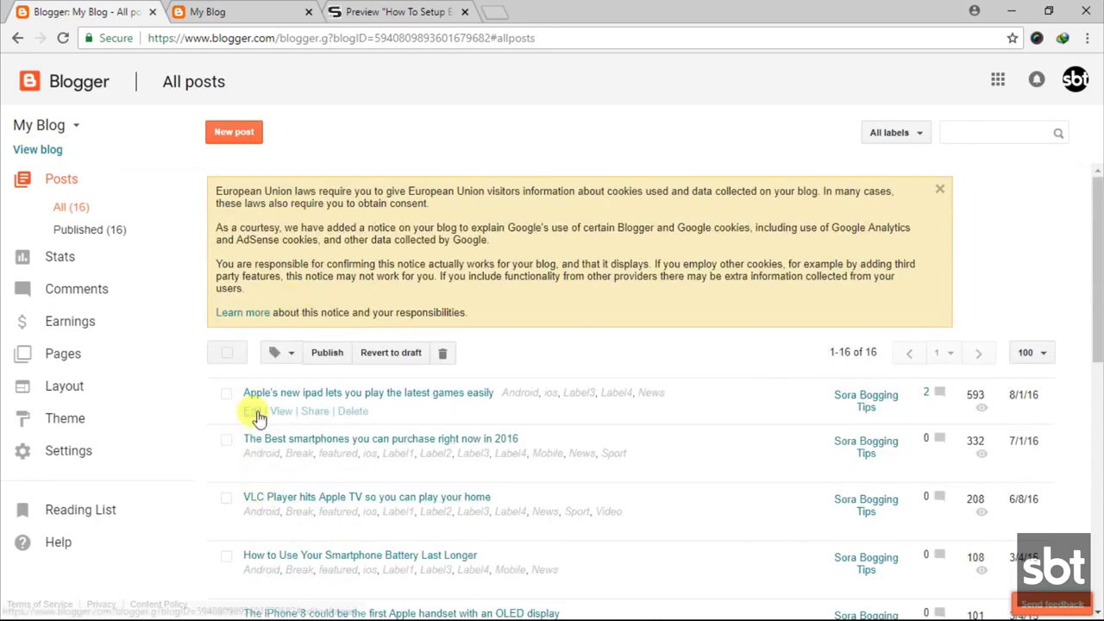
{"action": "left_click", "coordinate": [256, 411]}
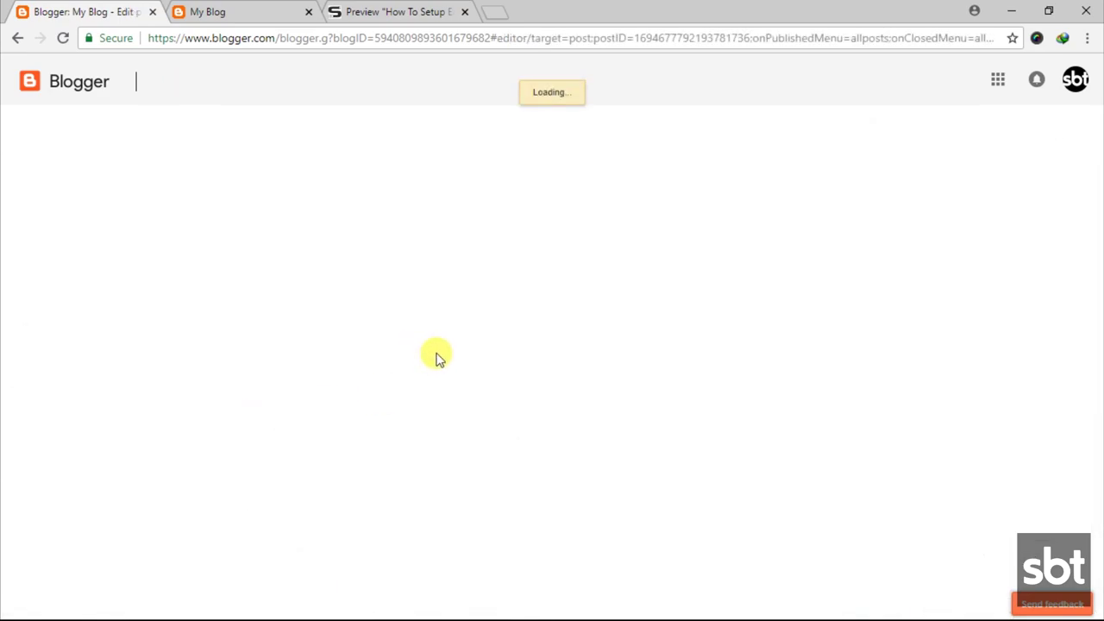
{"action": "scroll", "coordinate": [423, 362], "scroll_direction": "down", "scroll_amount": 10}
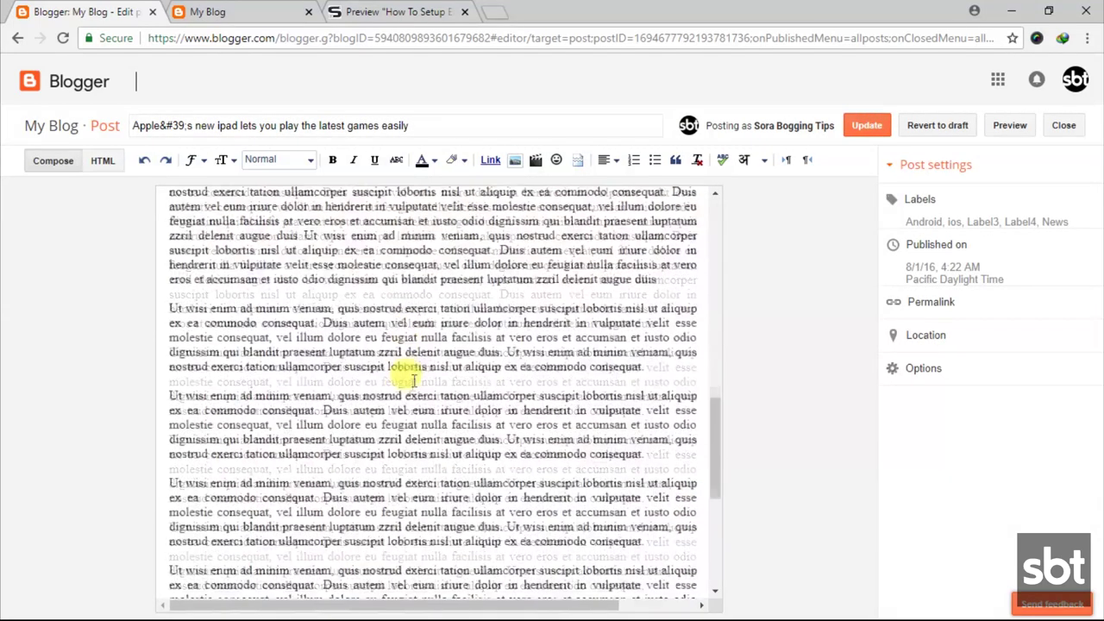
{"action": "scroll", "coordinate": [406, 384], "scroll_direction": "down", "scroll_amount": 5}
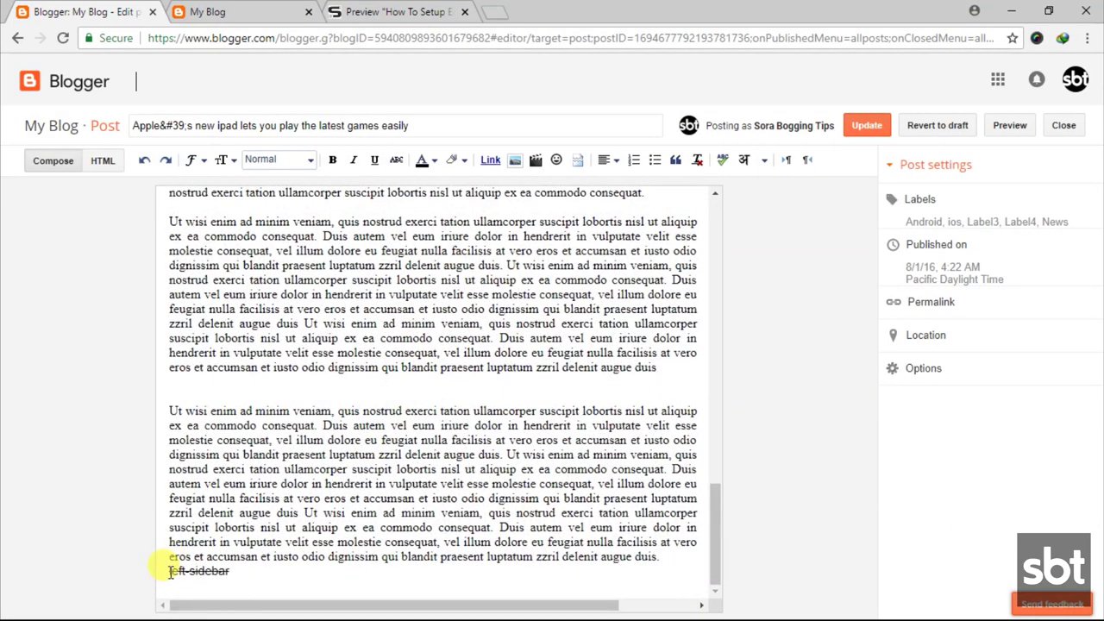
{"action": "left_click_drag", "start_coordinate": [234, 569], "coordinate": [230, 570]}
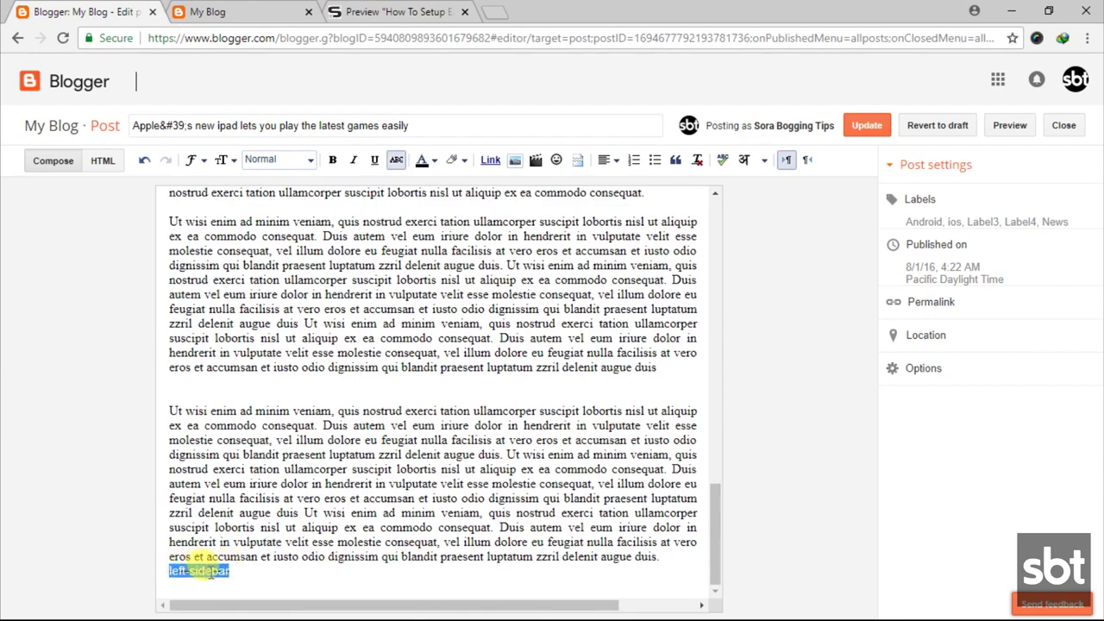
{"action": "left_click", "coordinate": [865, 126]}
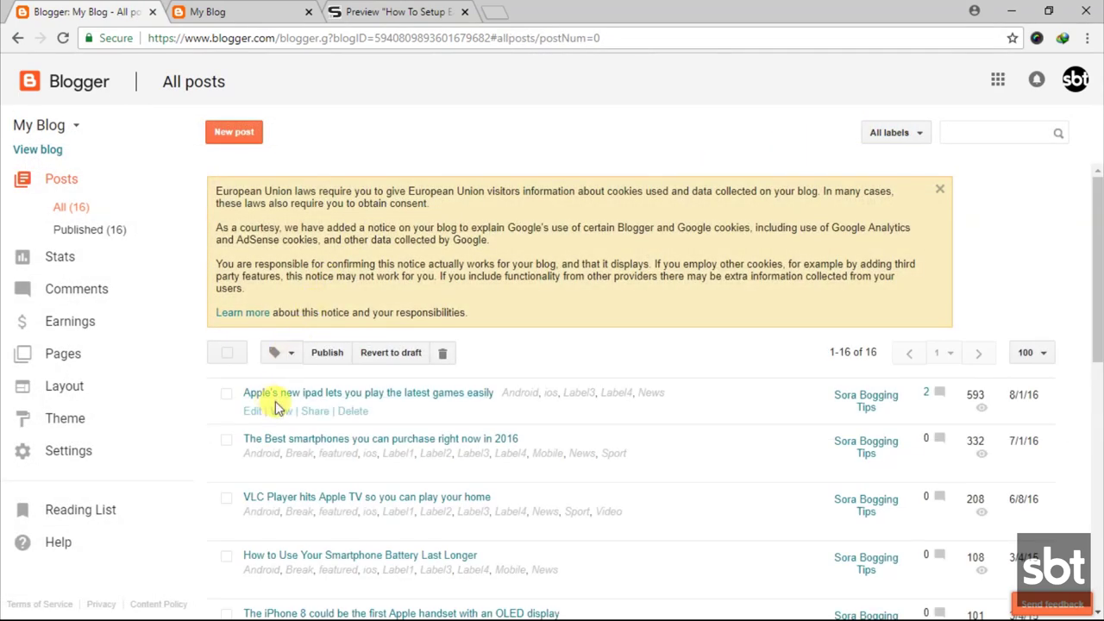
- View the updated iPad post on the blog and examine its sidebar placement, content and related products
{"action": "left_click", "coordinate": [276, 411]}
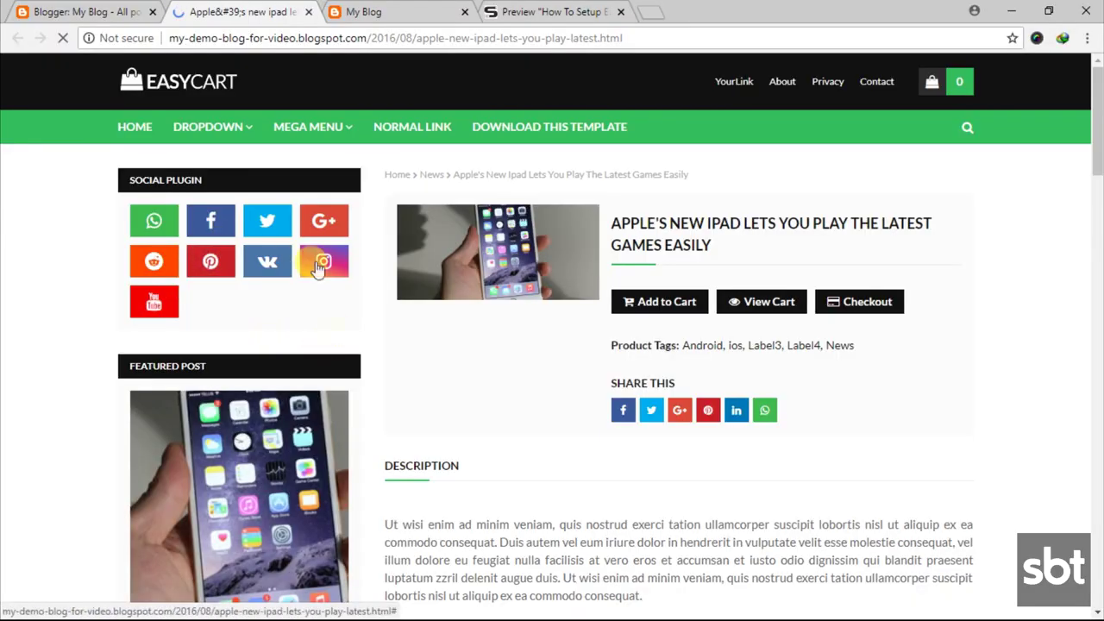
{"action": "scroll", "coordinate": [453, 377], "scroll_direction": "down", "scroll_amount": 3}
{"action": "scroll", "coordinate": [454, 377], "scroll_direction": "down", "scroll_amount": 5}
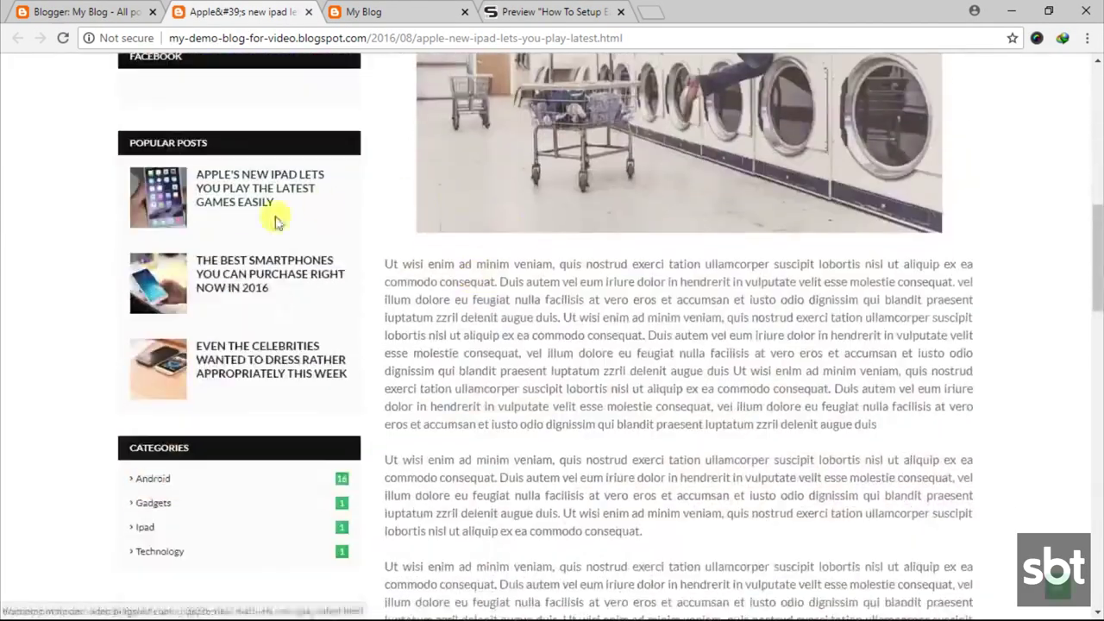
{"action": "scroll", "coordinate": [523, 296], "scroll_direction": "down", "scroll_amount": 10}
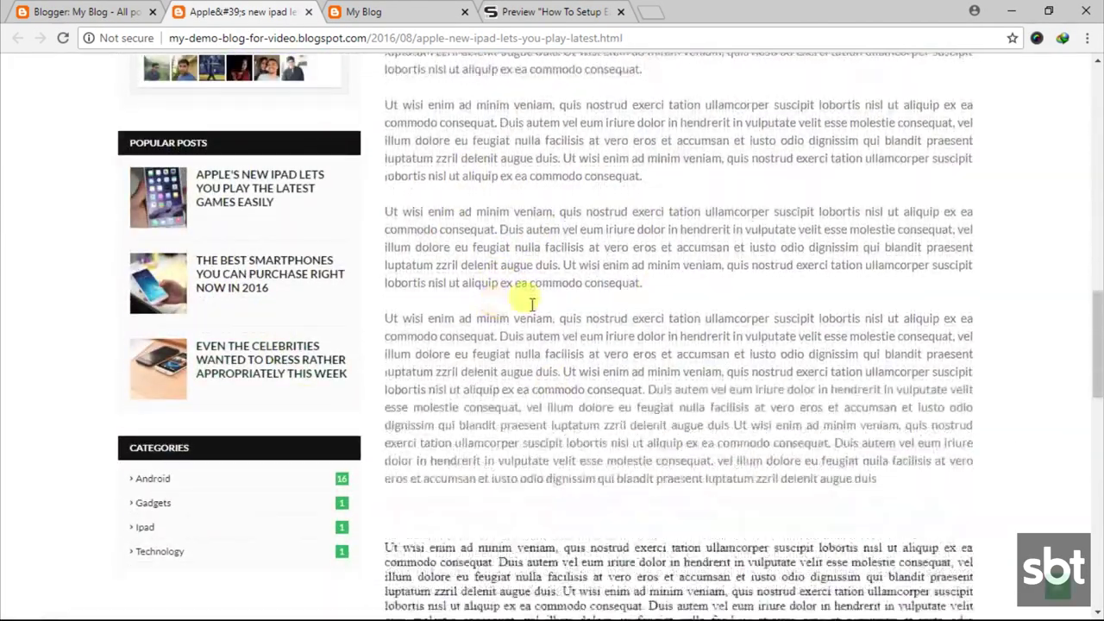
{"action": "scroll", "coordinate": [583, 317], "scroll_direction": "up", "scroll_amount": 15}
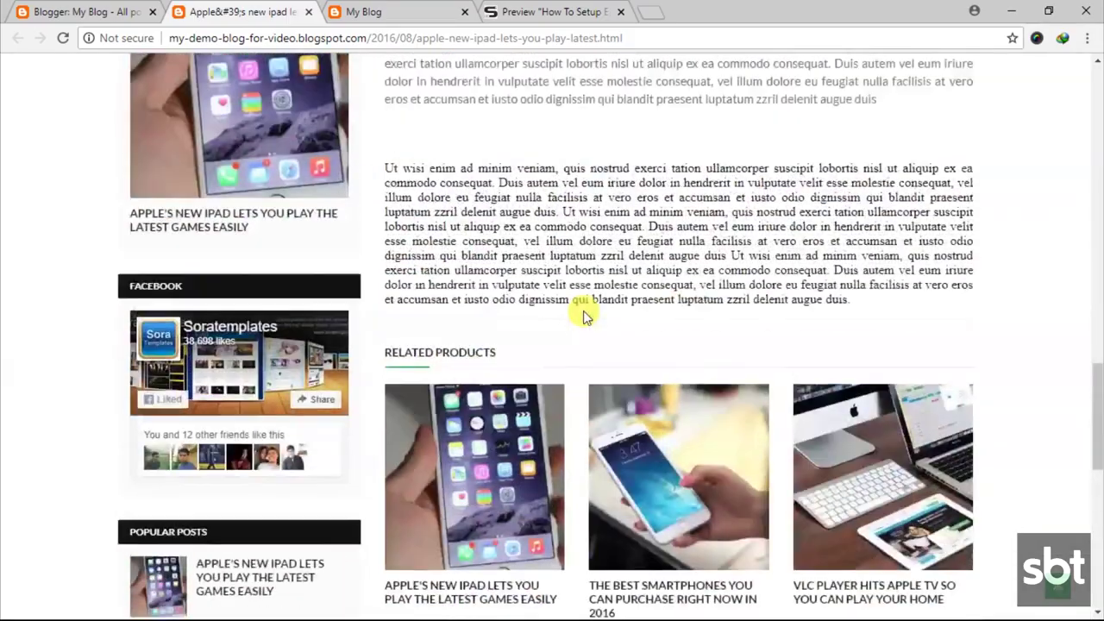
- Read the guide's Product Price, Discount and Size section, covering the shortcode formats and the strikethrough examples
{"action": "scroll", "coordinate": [583, 317], "scroll_direction": "up", "scroll_amount": 4}
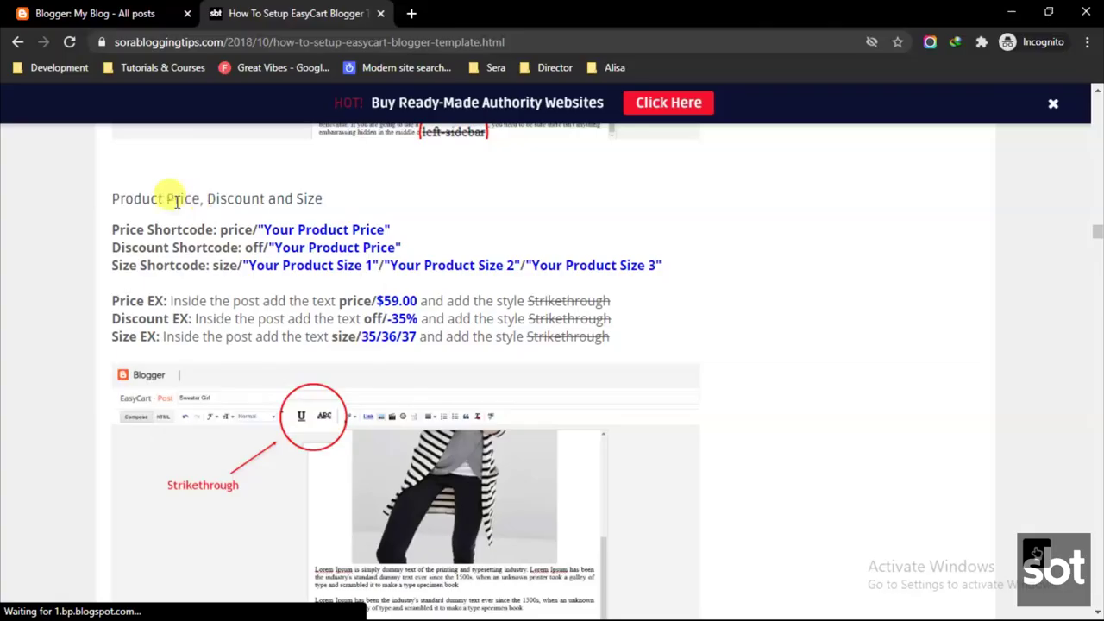
{"action": "left_click_drag", "start_coordinate": [115, 198], "coordinate": [312, 198]}
{"action": "left_click", "coordinate": [185, 215]}
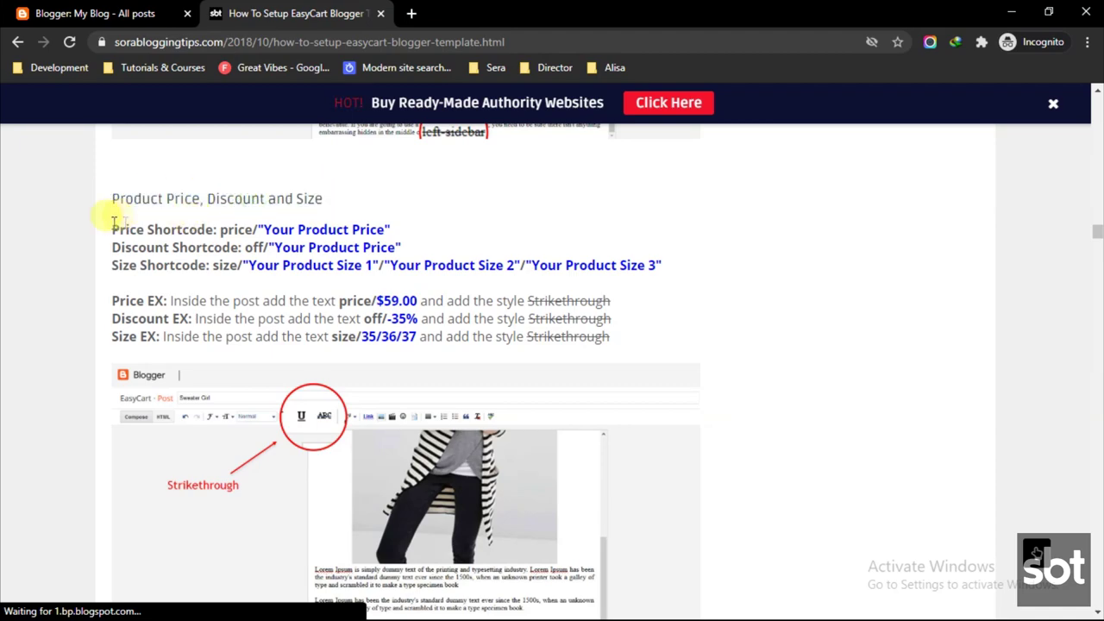
{"action": "left_click_drag", "start_coordinate": [114, 226], "coordinate": [653, 268]}
{"action": "left_click", "coordinate": [249, 300]}
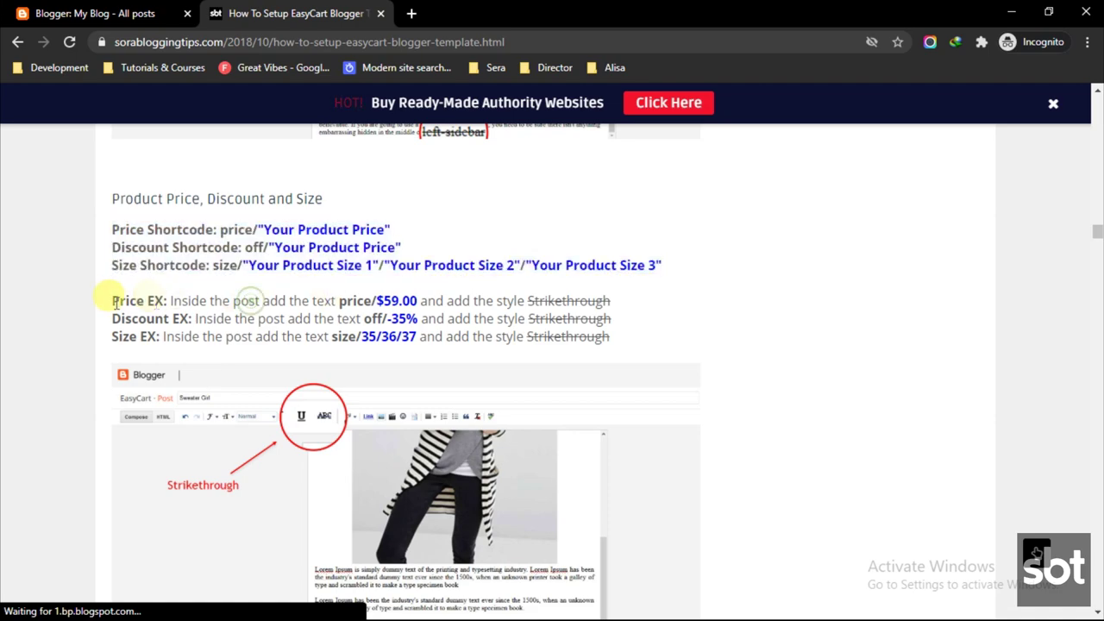
{"action": "left_click_drag", "start_coordinate": [115, 301], "coordinate": [616, 337]}
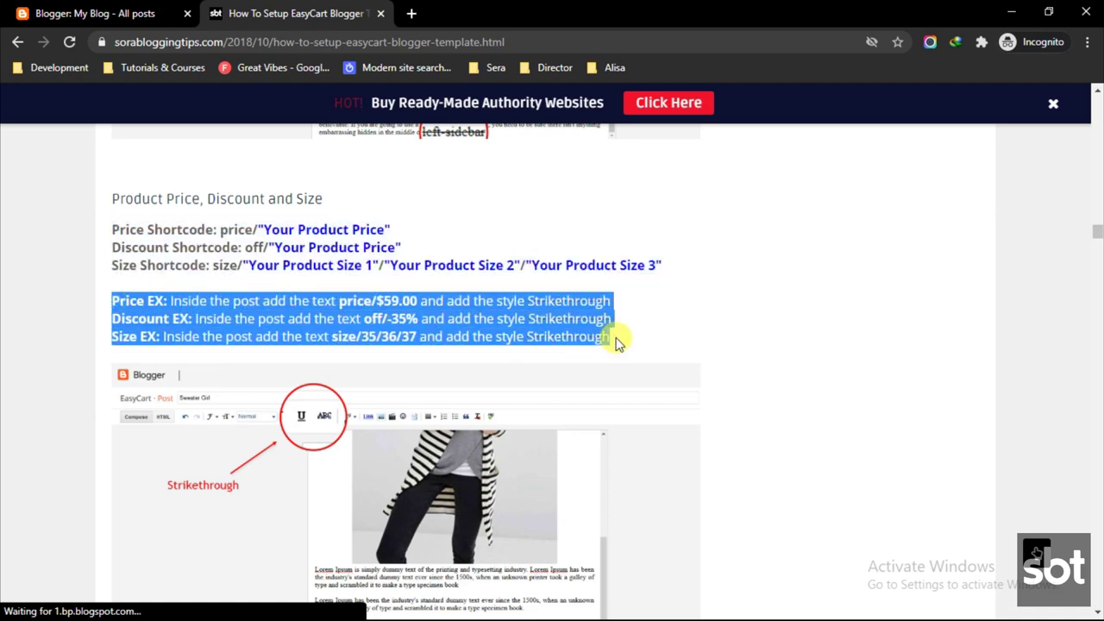
{"action": "left_click", "coordinate": [324, 318]}
- Open the Sweater Girl post for editing, check its closing strikethrough price, discount and size shortcodes, and update the post
{"action": "left_click", "coordinate": [95, 13]}
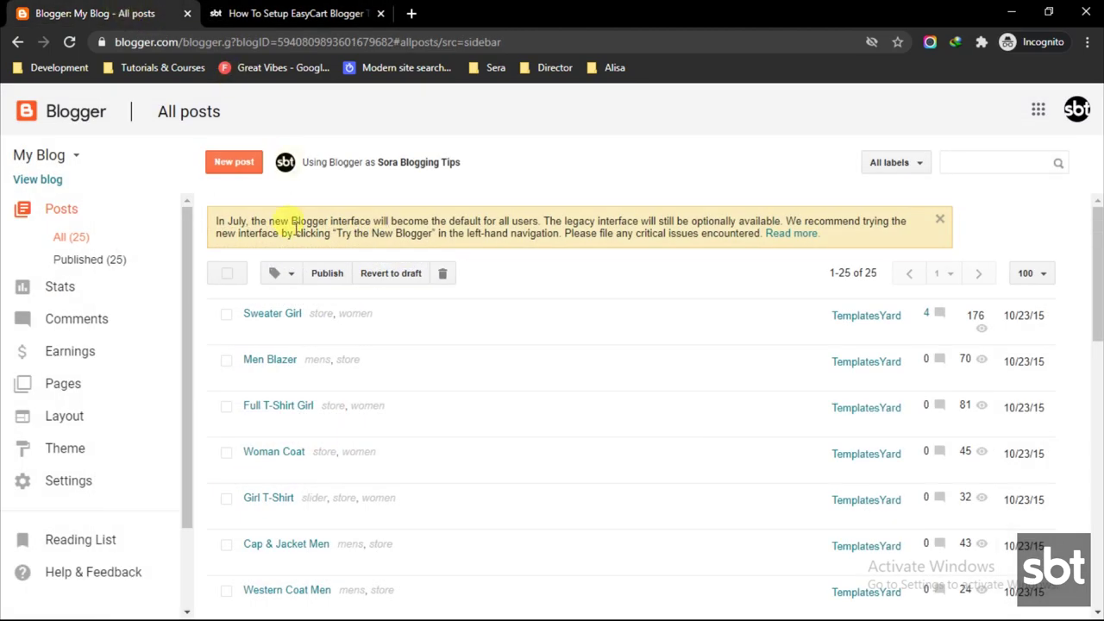
{"action": "left_click", "coordinate": [255, 335]}
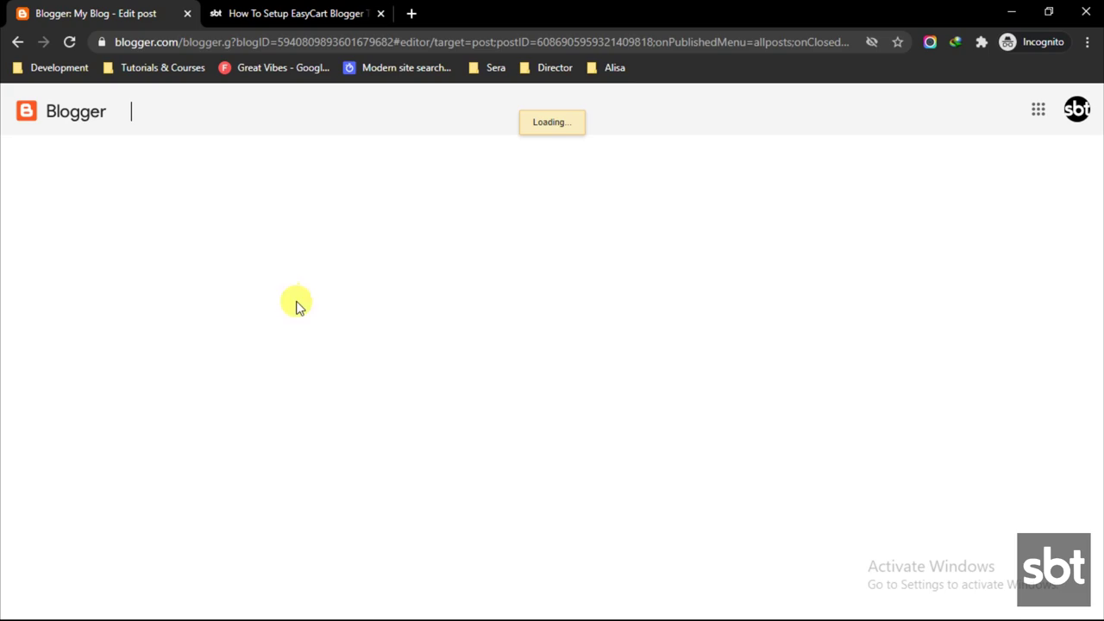
{"action": "scroll", "coordinate": [493, 387], "scroll_direction": "down", "scroll_amount": 10}
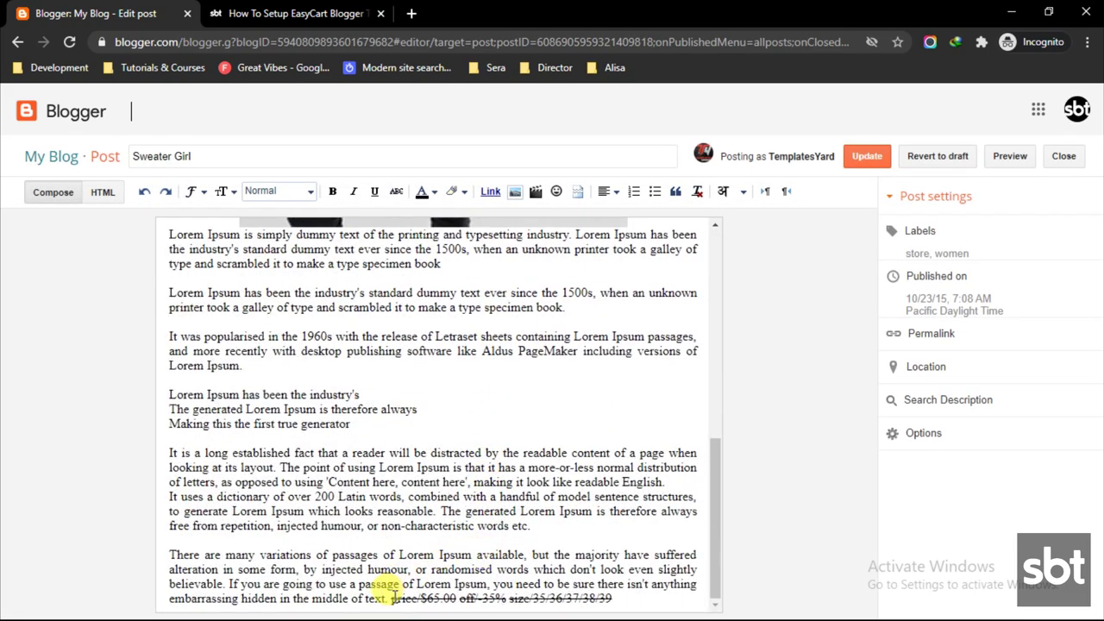
{"action": "left_click_drag", "start_coordinate": [392, 597], "coordinate": [447, 596]}
{"action": "left_click", "coordinate": [460, 598]}
{"action": "left_click", "coordinate": [528, 599]}
{"action": "left_click_drag", "start_coordinate": [545, 600], "coordinate": [609, 600]}
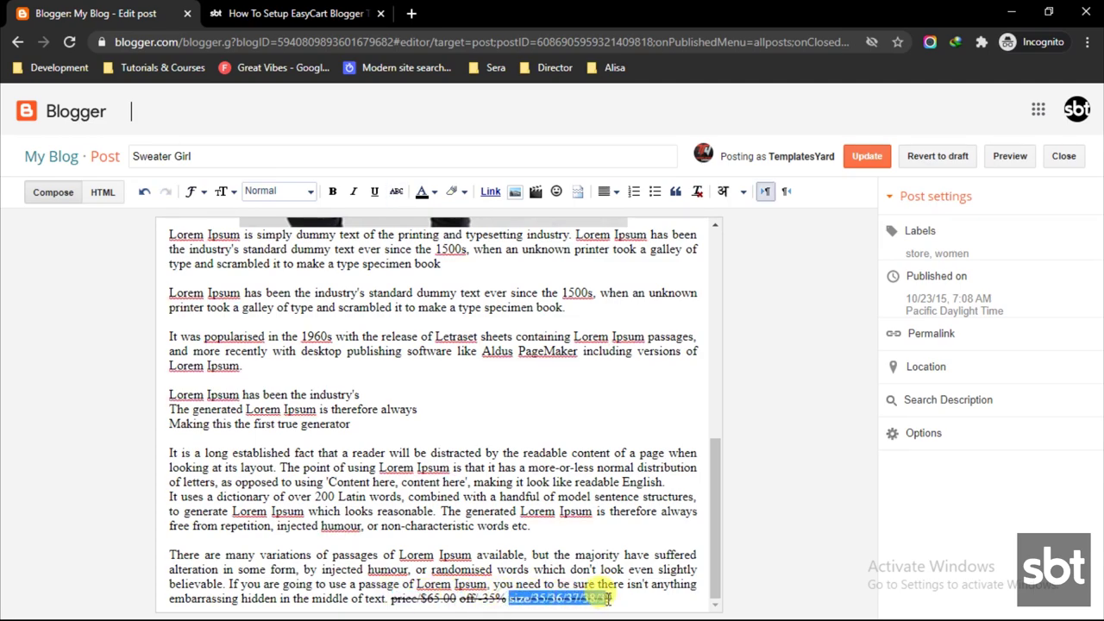
{"action": "left_click", "coordinate": [594, 598]}
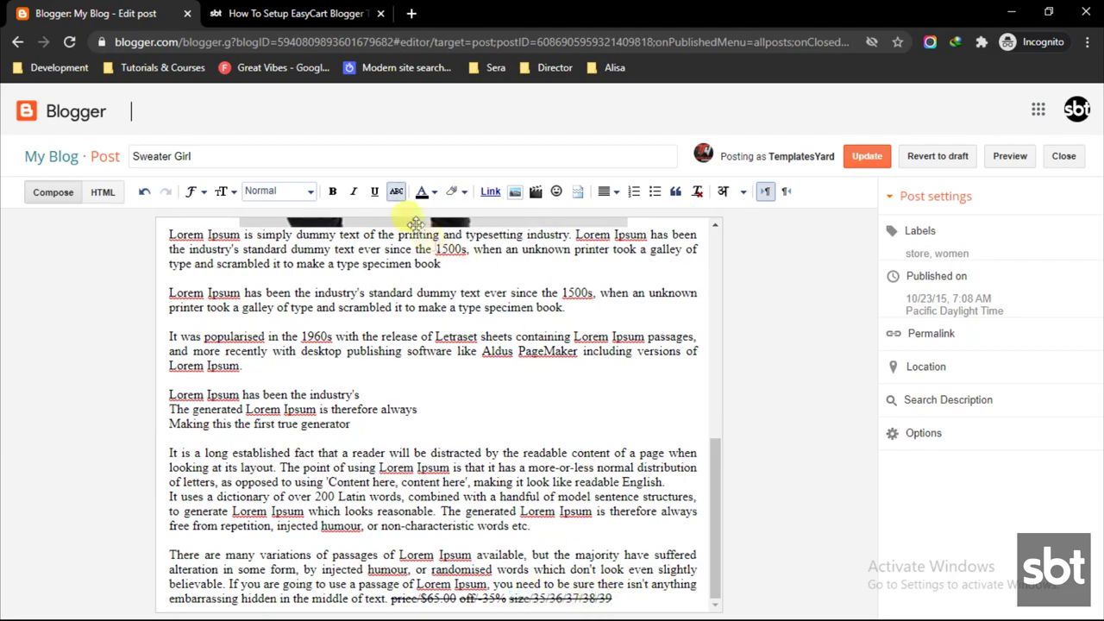
{"action": "left_click", "coordinate": [865, 160]}
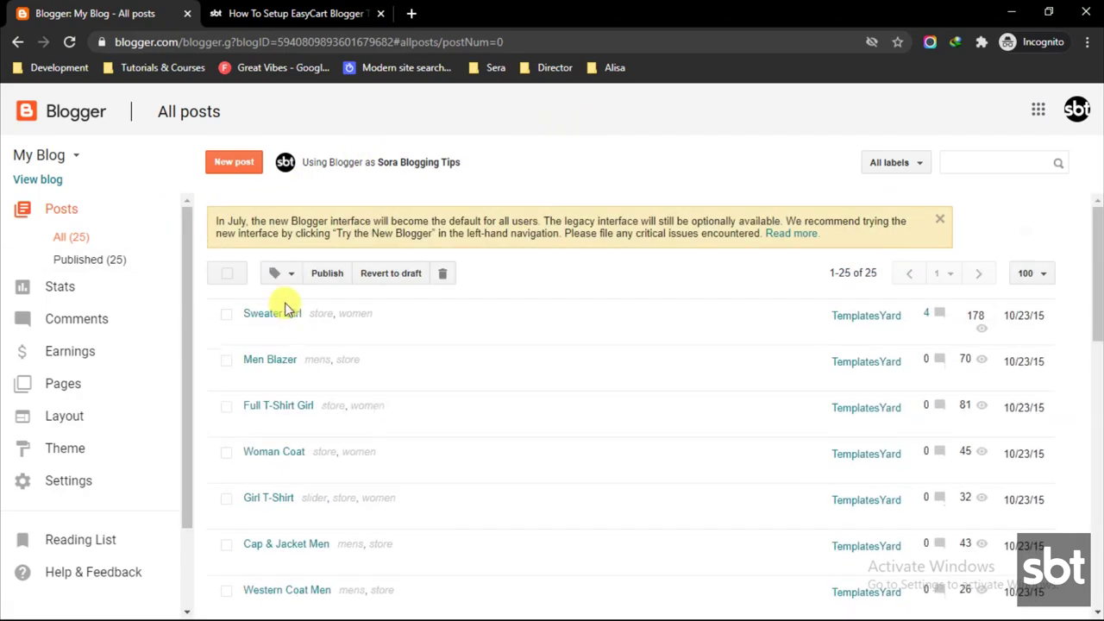
- View the updated Sweater Girl post on the blog and check its size options
{"action": "left_click", "coordinate": [281, 333]}
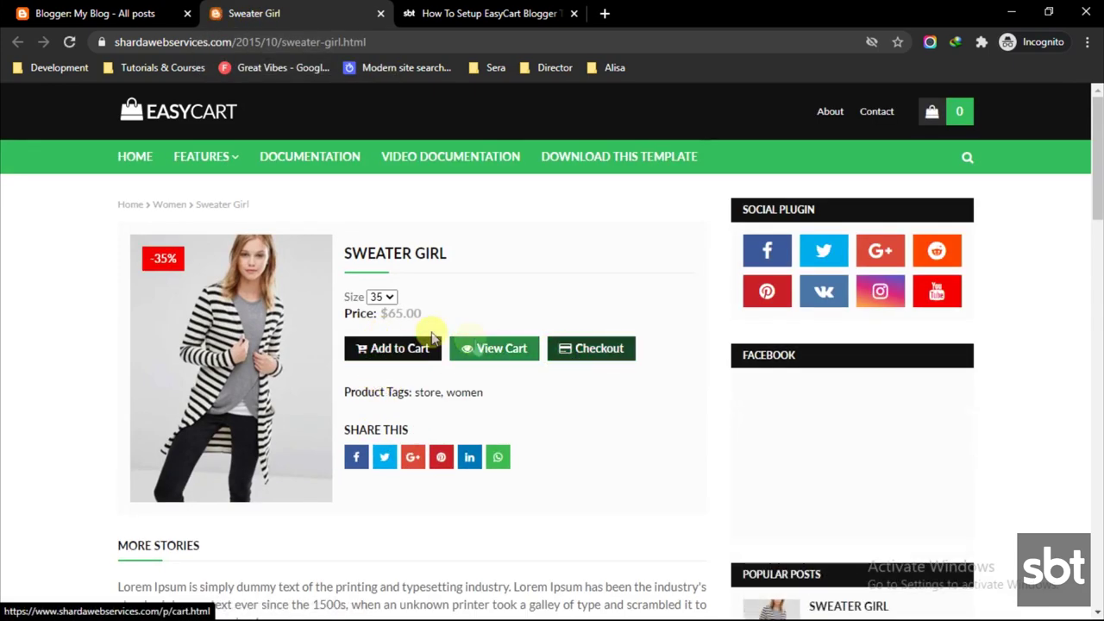
{"action": "left_click", "coordinate": [388, 298]}
{"action": "left_click", "coordinate": [382, 309]}
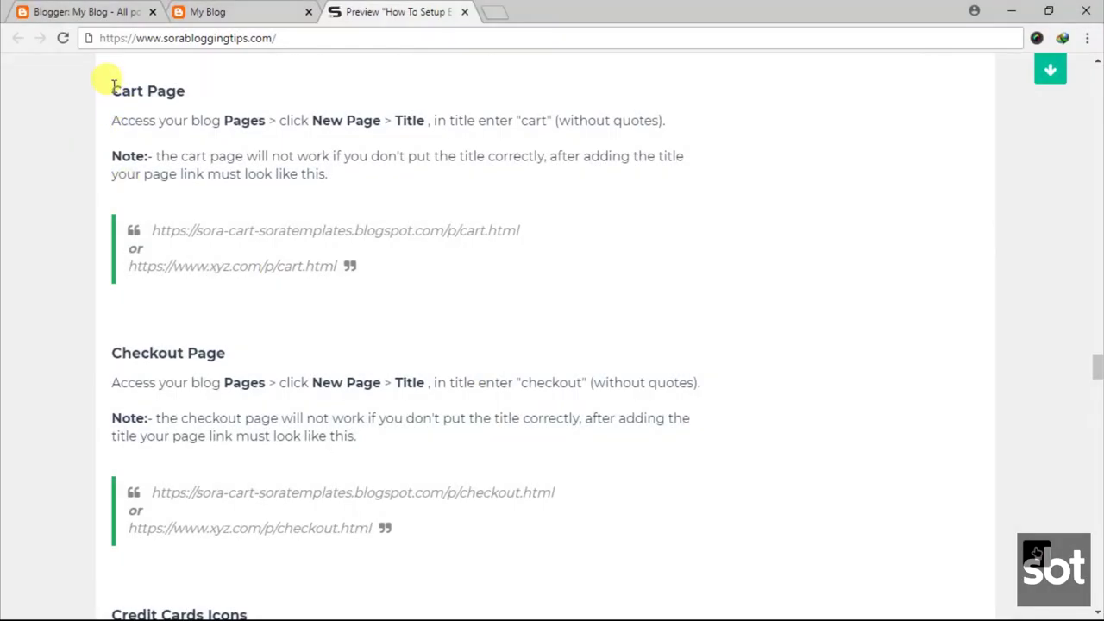
- Read the guide's Cart Page instructions on creating the page, its required title and the note about its link
{"action": "left_click_drag", "start_coordinate": [113, 85], "coordinate": [157, 85]}
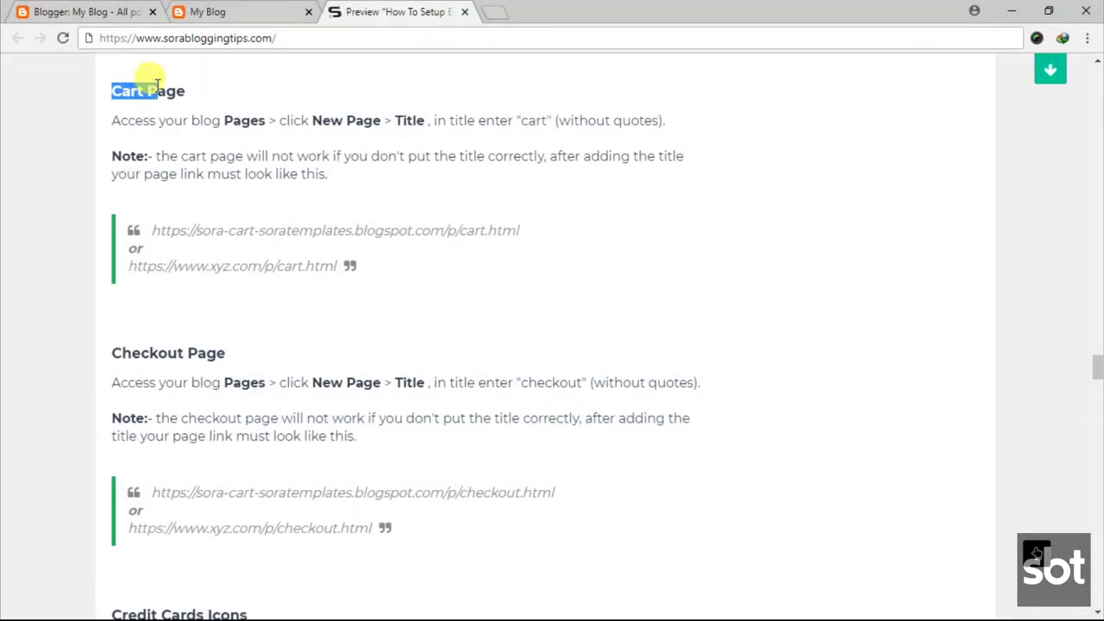
{"action": "left_click", "coordinate": [130, 114]}
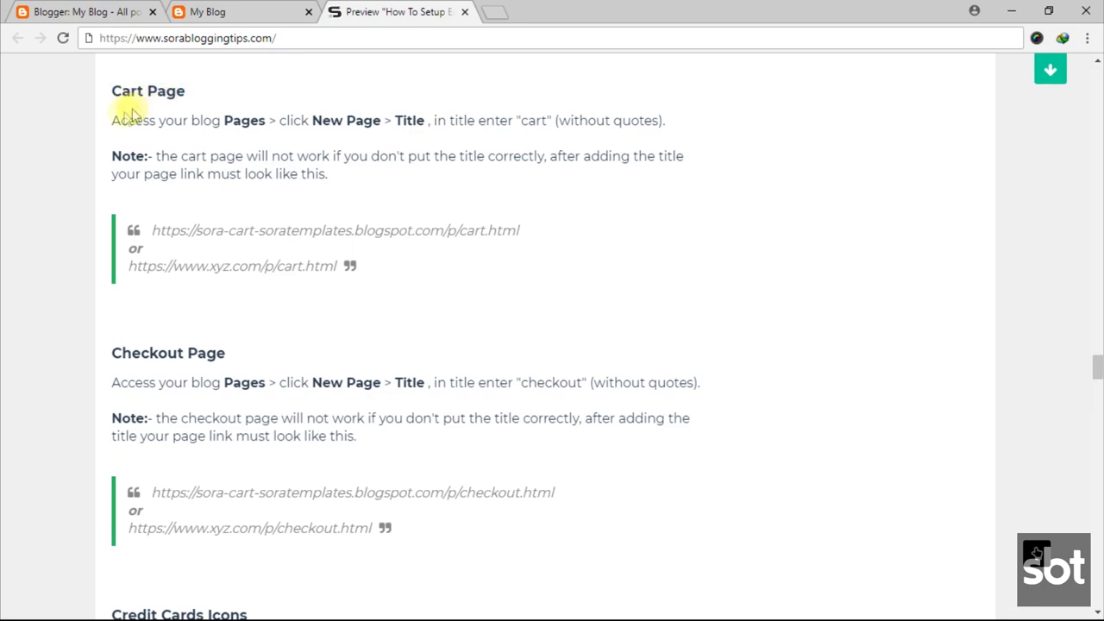
{"action": "left_click_drag", "start_coordinate": [114, 118], "coordinate": [664, 114]}
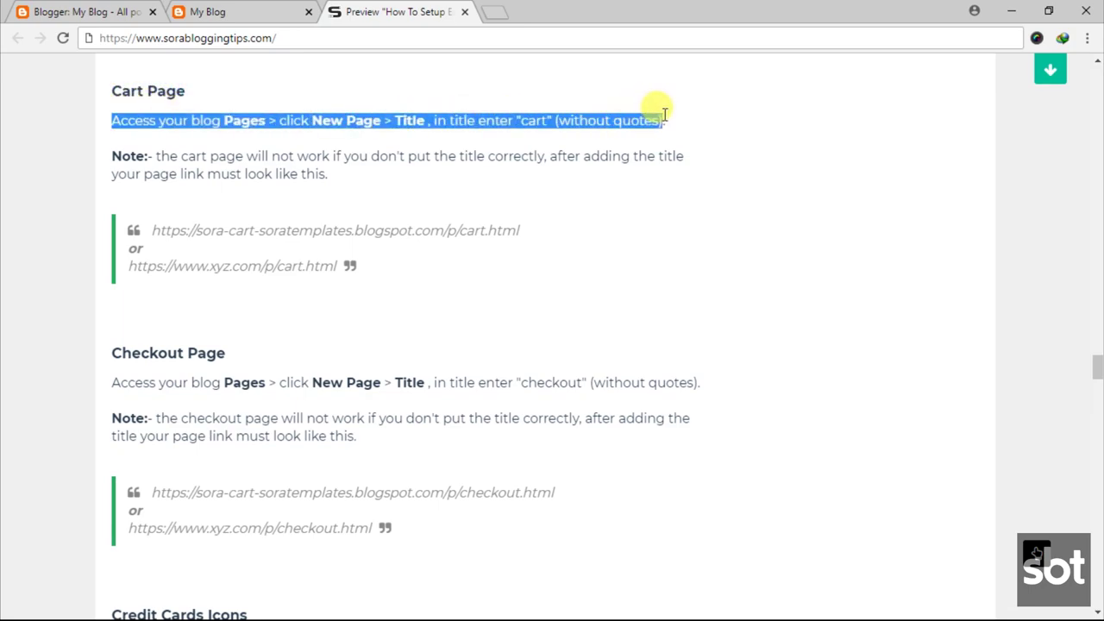
{"action": "left_click", "coordinate": [393, 140]}
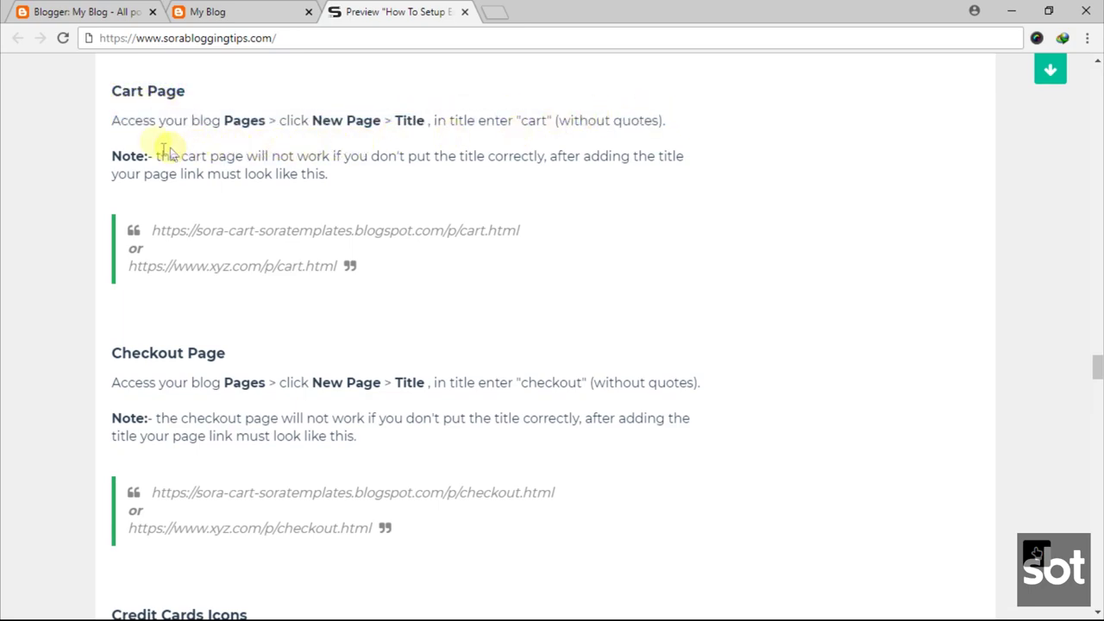
{"action": "left_click_drag", "start_coordinate": [156, 155], "coordinate": [335, 176]}
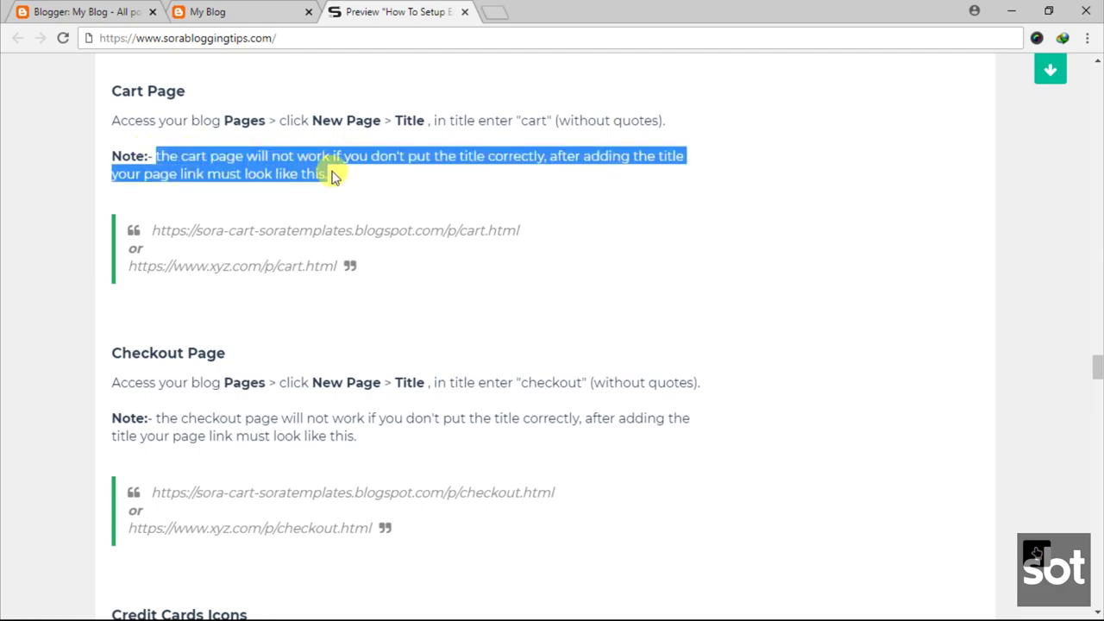
{"action": "left_click", "coordinate": [292, 157]}
- Create a new Blogger page titled "cart", disallow reader comments in its options and publish it
{"action": "left_click", "coordinate": [95, 11]}
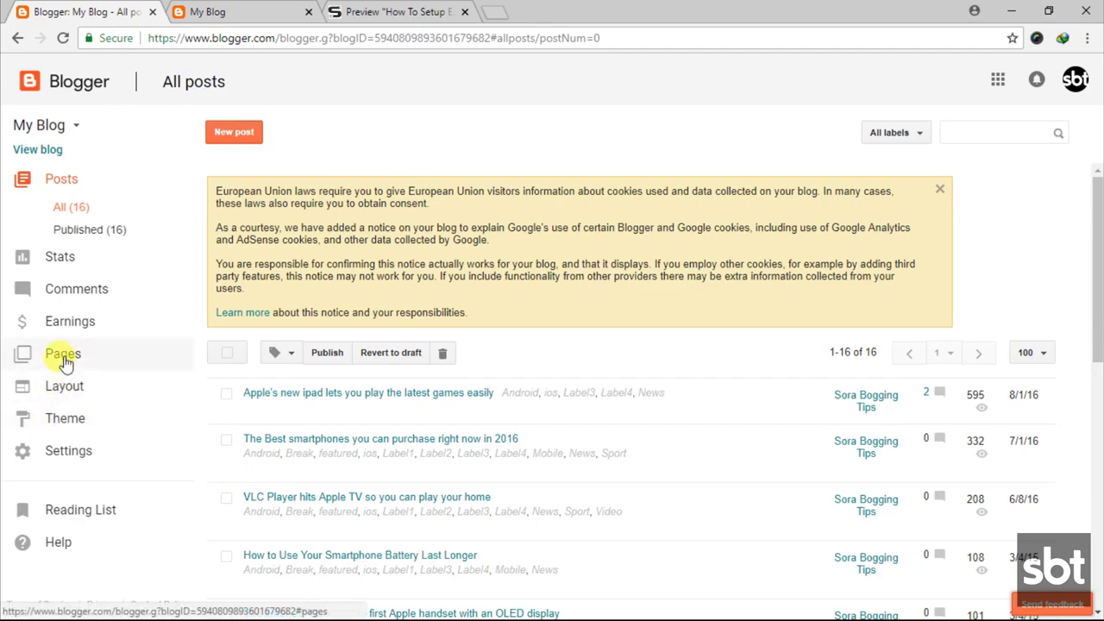
{"action": "left_click", "coordinate": [63, 355]}
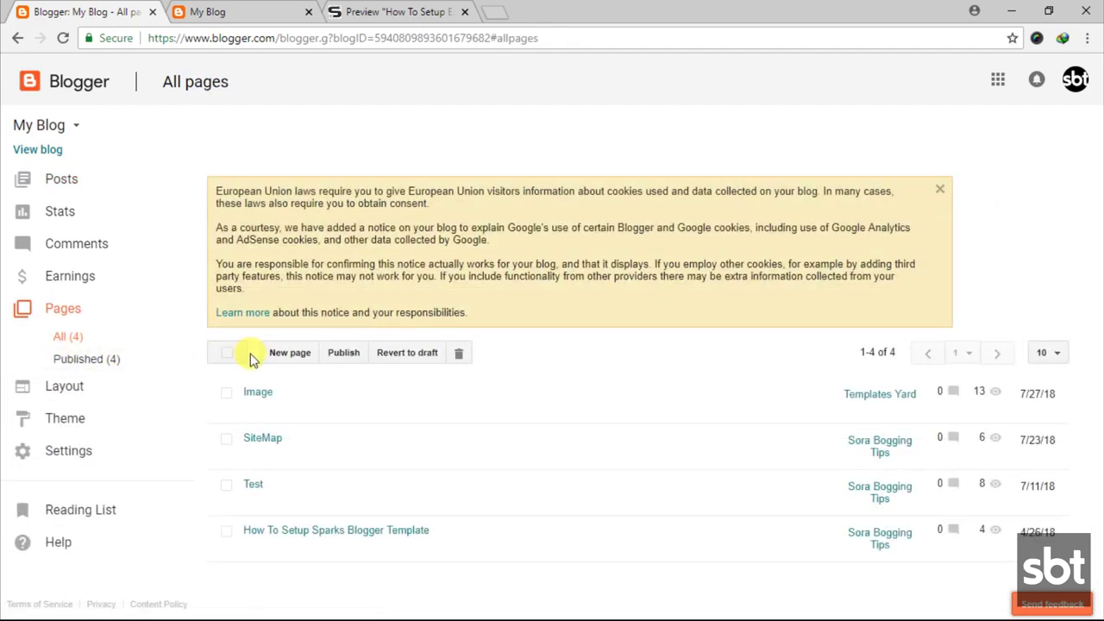
{"action": "left_click", "coordinate": [288, 353]}
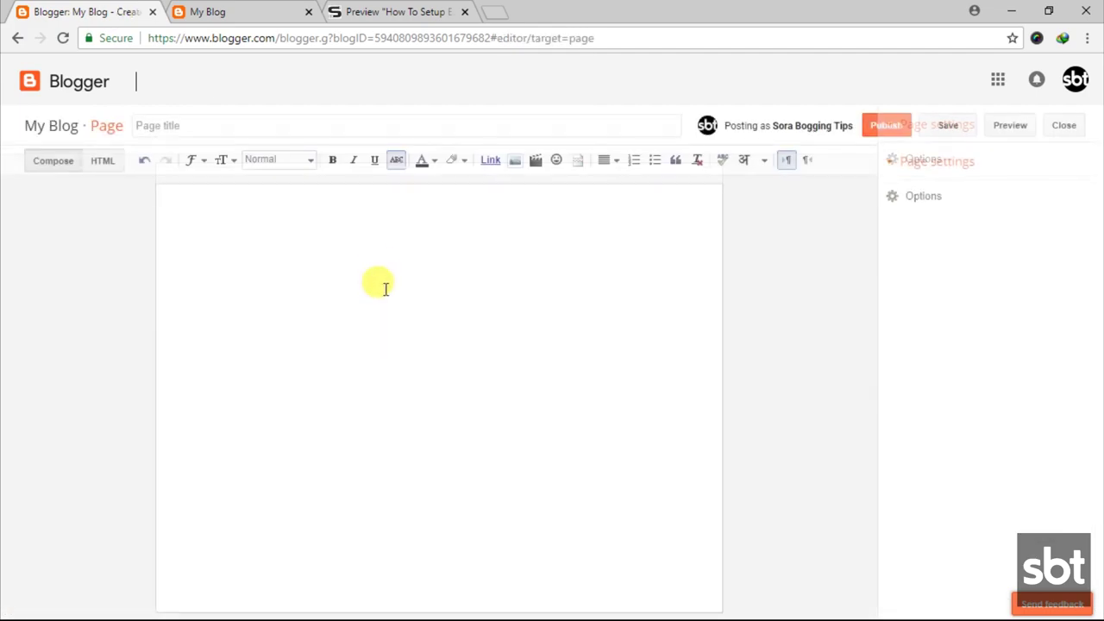
{"action": "left_click", "coordinate": [363, 126]}
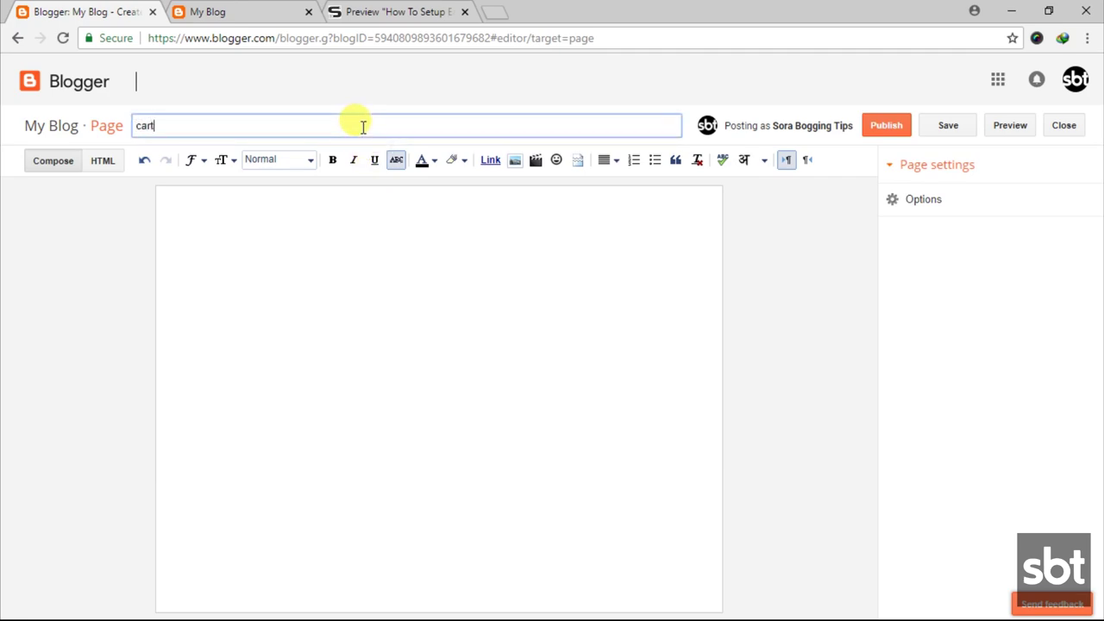
{"action": "left_click", "coordinate": [922, 202]}
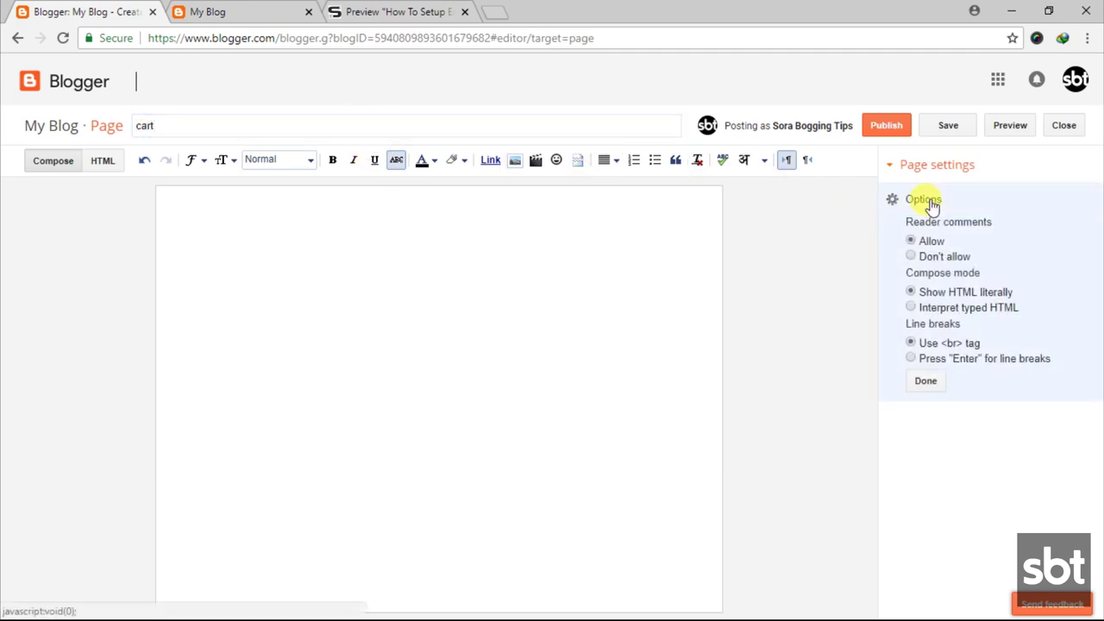
{"action": "left_click", "coordinate": [955, 256]}
{"action": "left_click", "coordinate": [929, 382]}
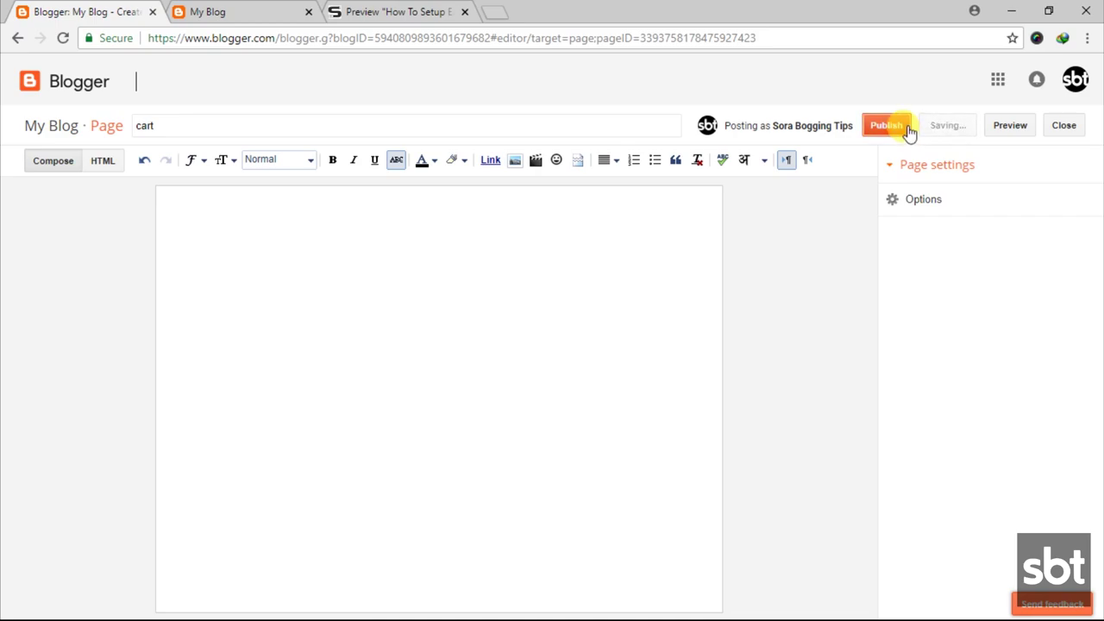
- View the published cart page, and try adding the iPad and Best Smartphones products to the cart from the blog's homepage
{"action": "mouse_move", "coordinate": [277, 412]}
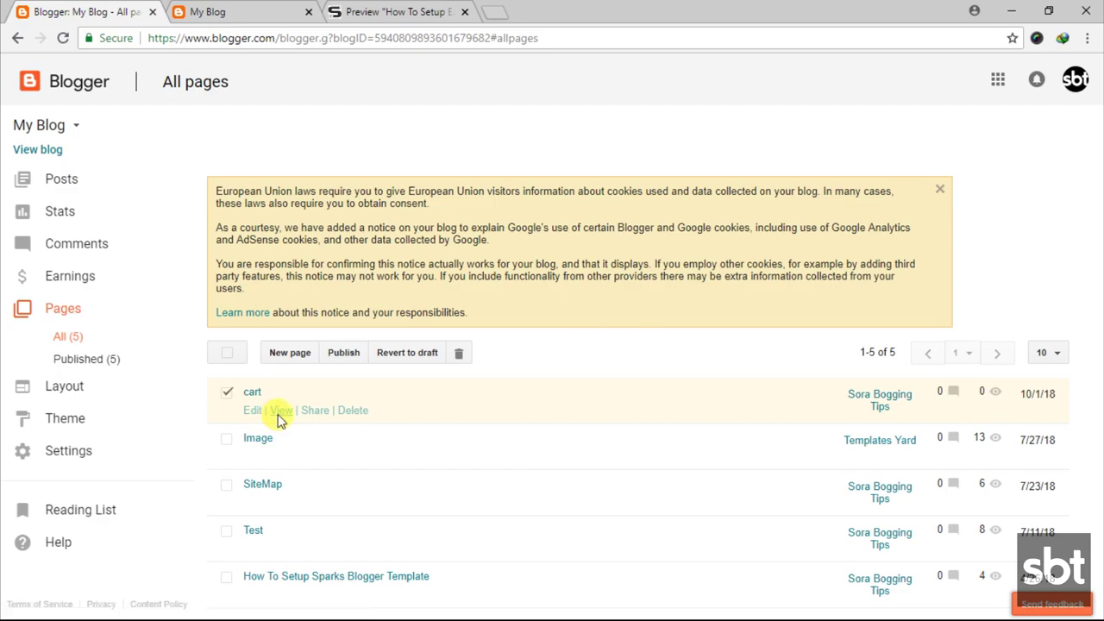
{"action": "left_click", "coordinate": [279, 412]}
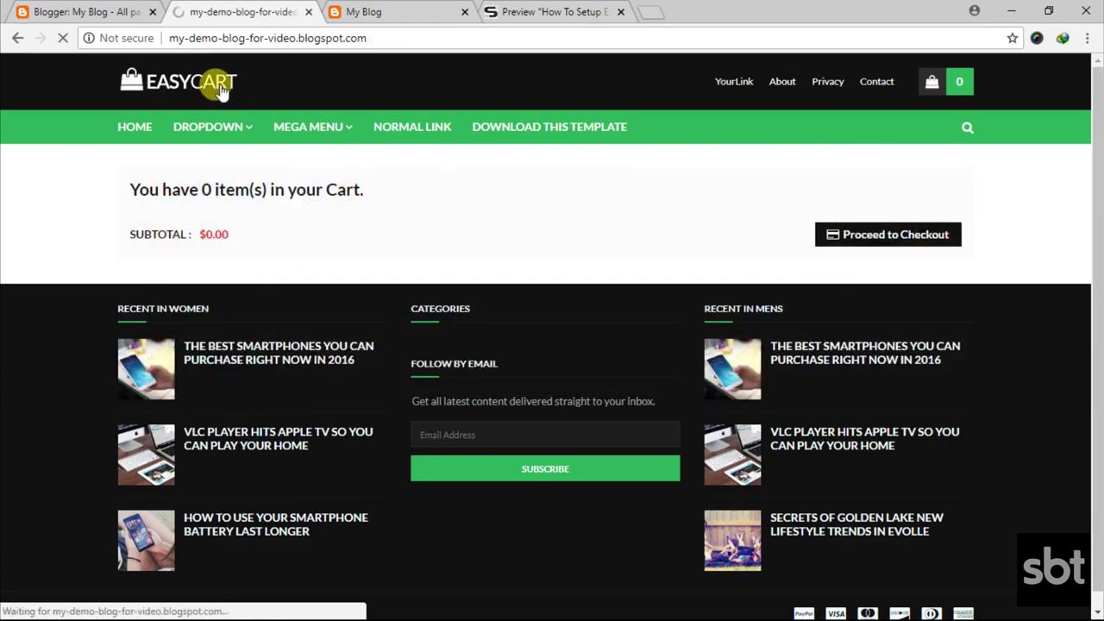
{"action": "scroll", "coordinate": [250, 258], "scroll_direction": "down", "scroll_amount": 5}
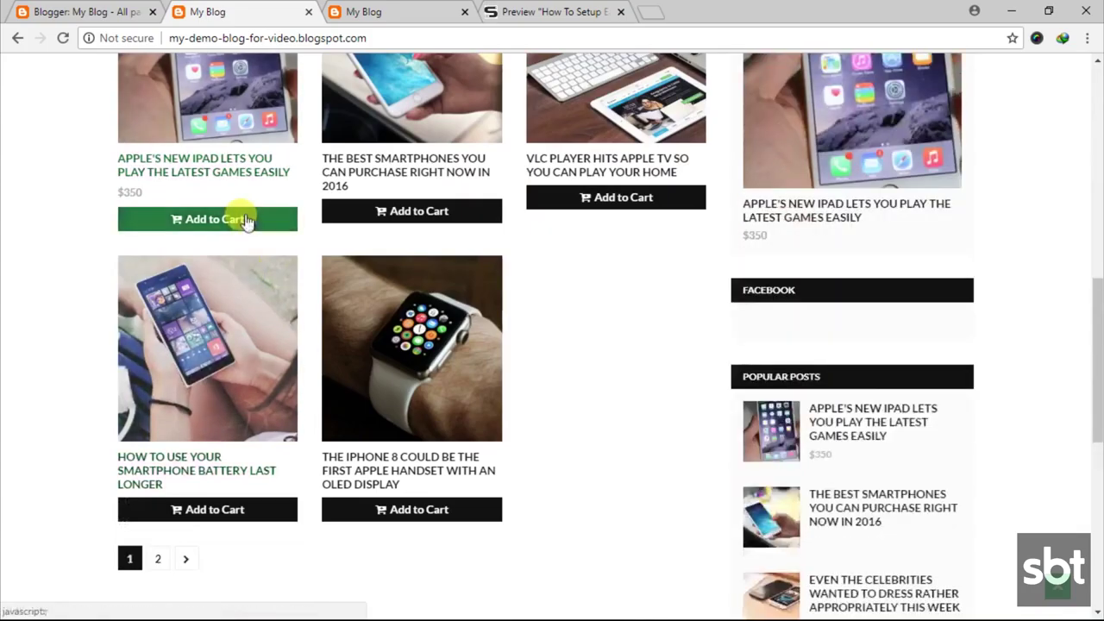
{"action": "left_click", "coordinate": [247, 219]}
{"action": "left_click", "coordinate": [361, 216]}
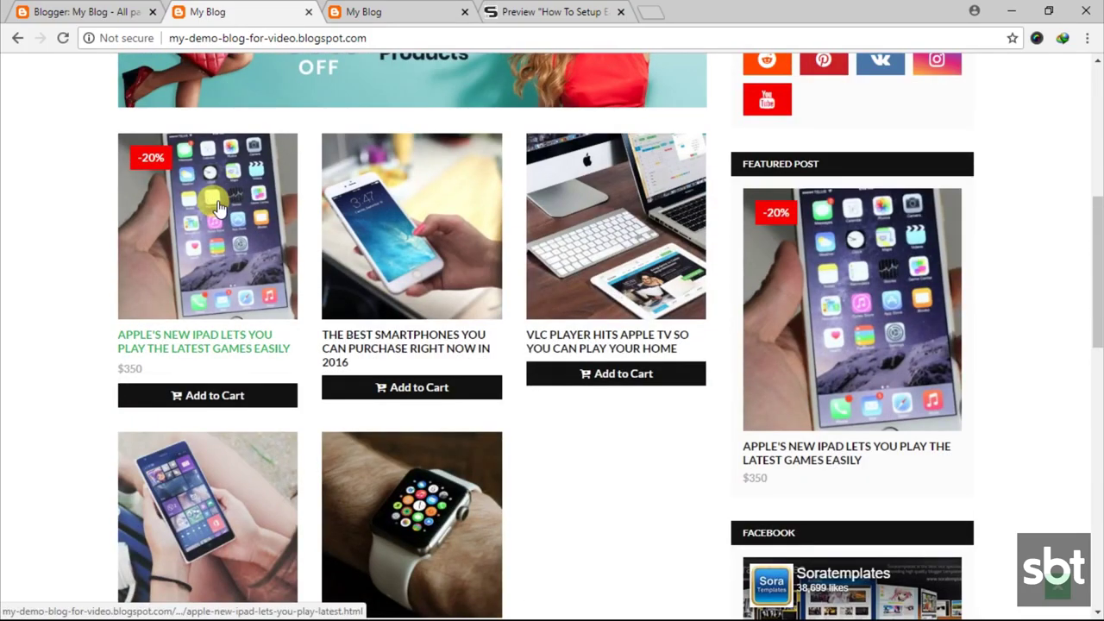
- Open the iPad product page, look over its details and description, and view the cart from there
{"action": "scroll", "coordinate": [218, 207], "scroll_direction": "down", "scroll_amount": 1}
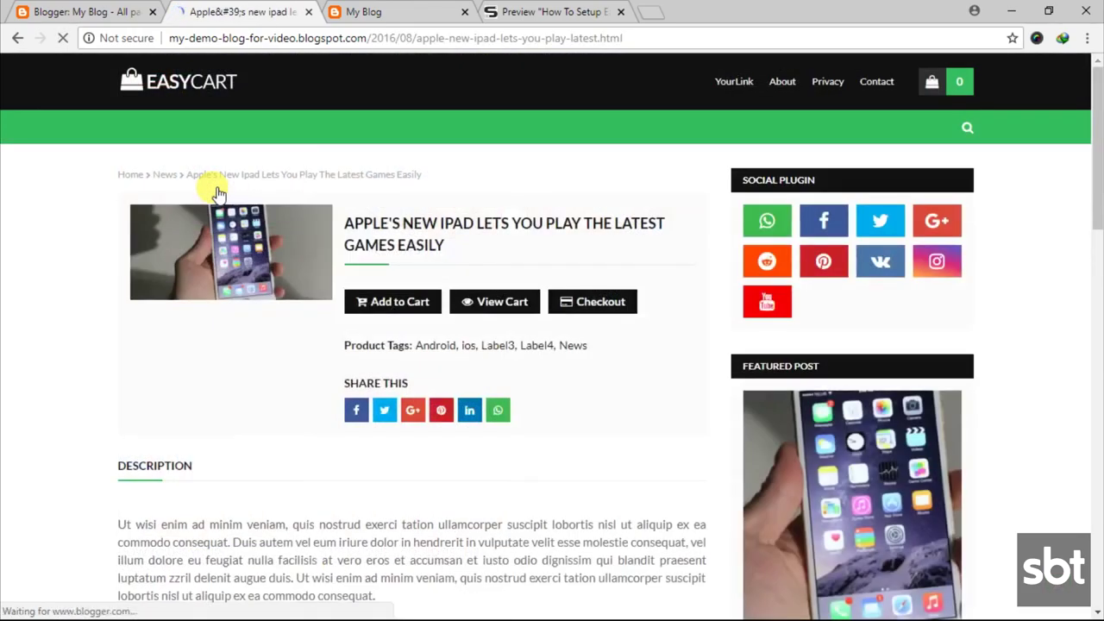
{"action": "scroll", "coordinate": [377, 254], "scroll_direction": "down", "scroll_amount": 1}
{"action": "scroll", "coordinate": [789, 246], "scroll_direction": "down", "scroll_amount": 3}
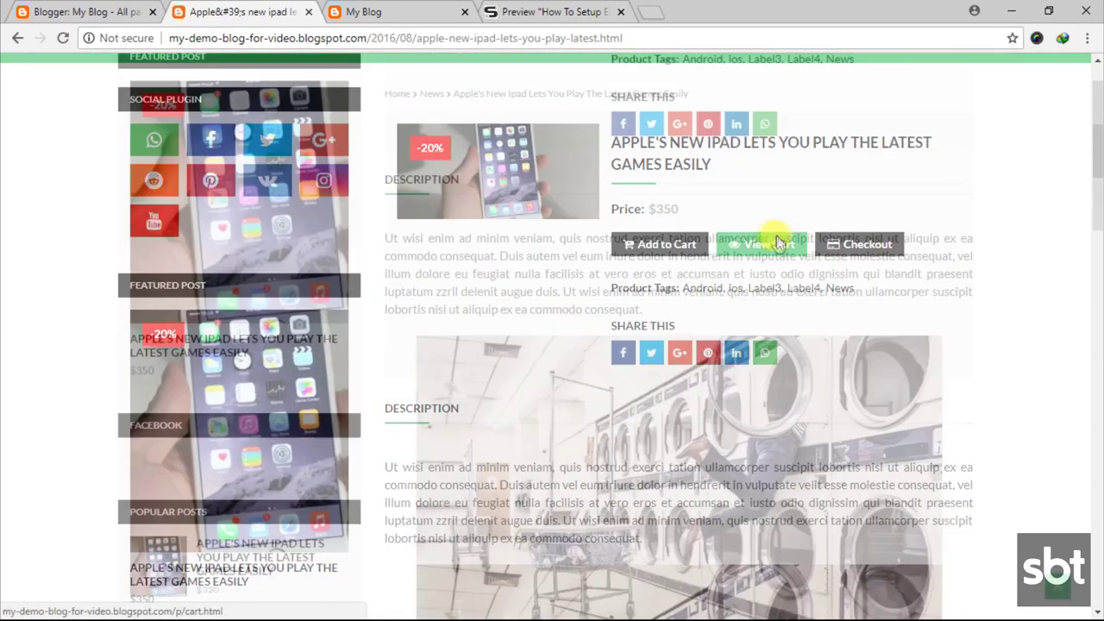
{"action": "scroll", "coordinate": [776, 233], "scroll_direction": "up", "scroll_amount": 4}
{"action": "left_click", "coordinate": [770, 330]}
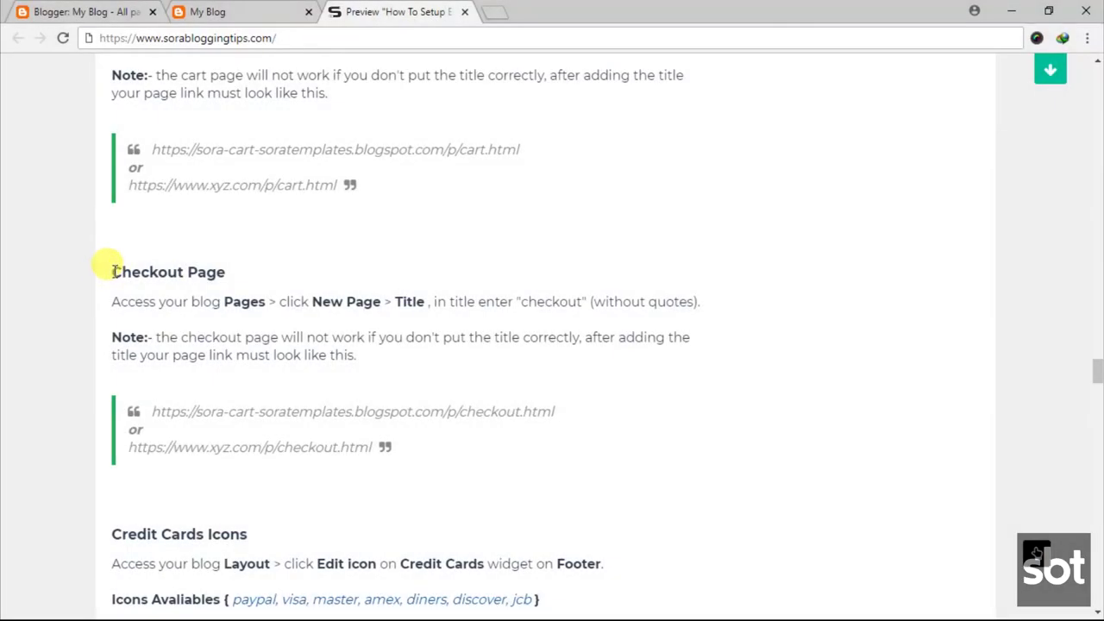
- Read the guide's Checkout Page instructions, including the required page title, the note and the example checkout links
{"action": "left_click_drag", "start_coordinate": [113, 271], "coordinate": [219, 276]}
{"action": "left_click", "coordinate": [154, 295]}
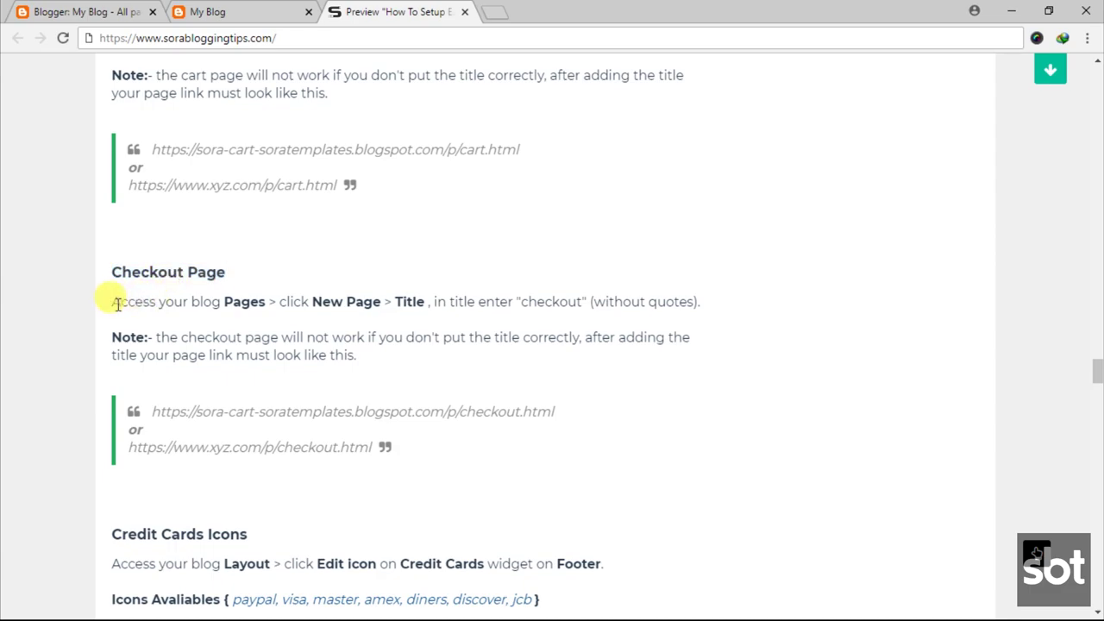
{"action": "left_click_drag", "start_coordinate": [113, 301], "coordinate": [701, 310]}
{"action": "left_click", "coordinate": [438, 300]}
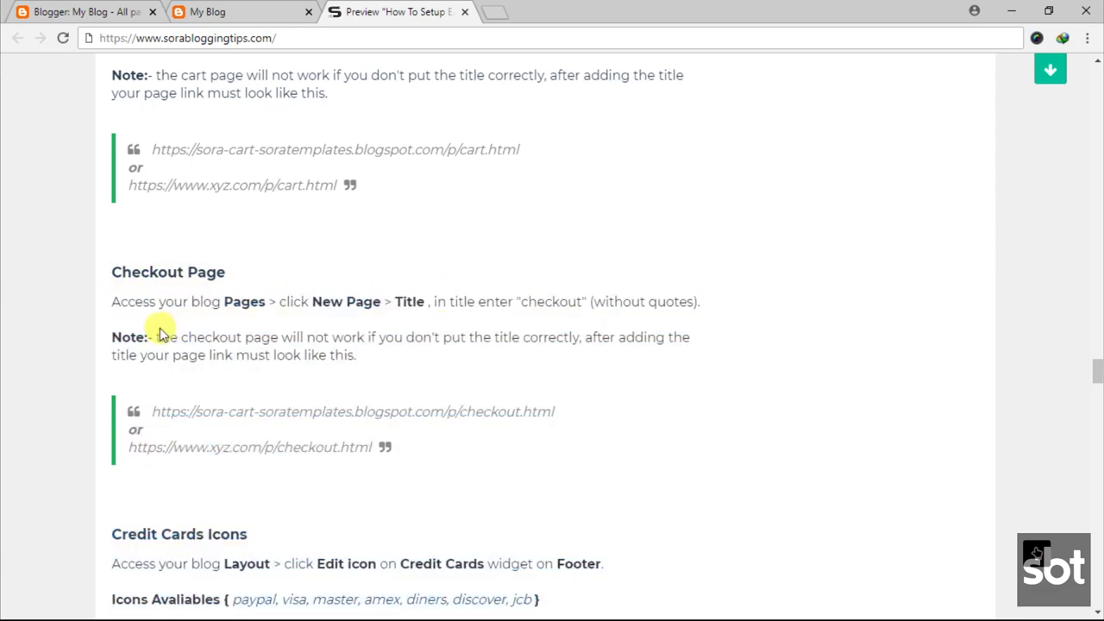
{"action": "left_click_drag", "start_coordinate": [116, 335], "coordinate": [374, 353]}
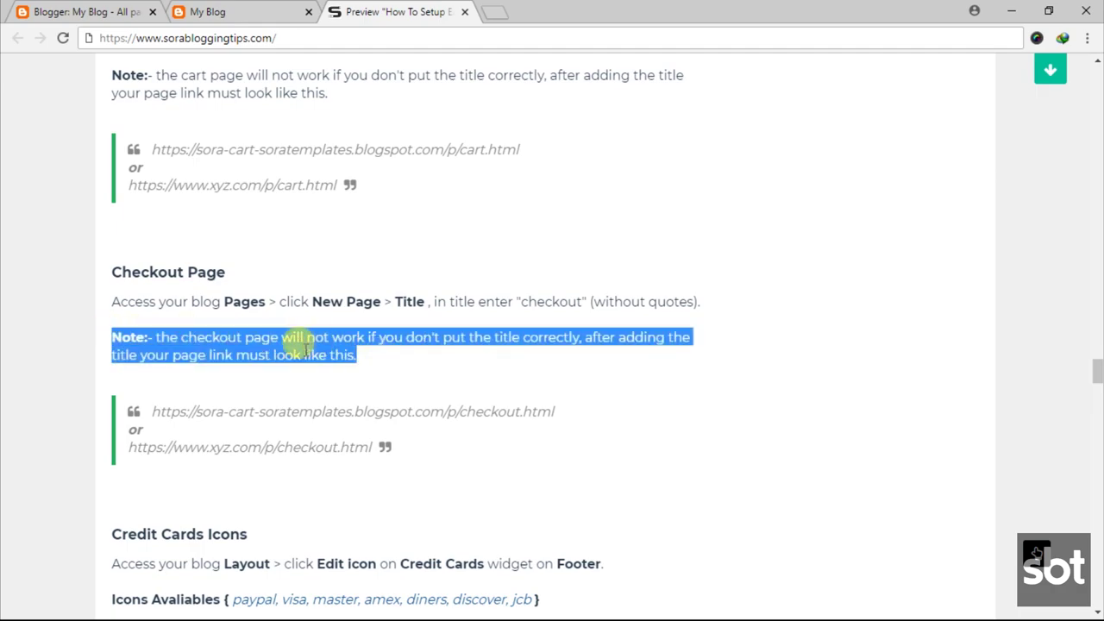
{"action": "left_click", "coordinate": [279, 354]}
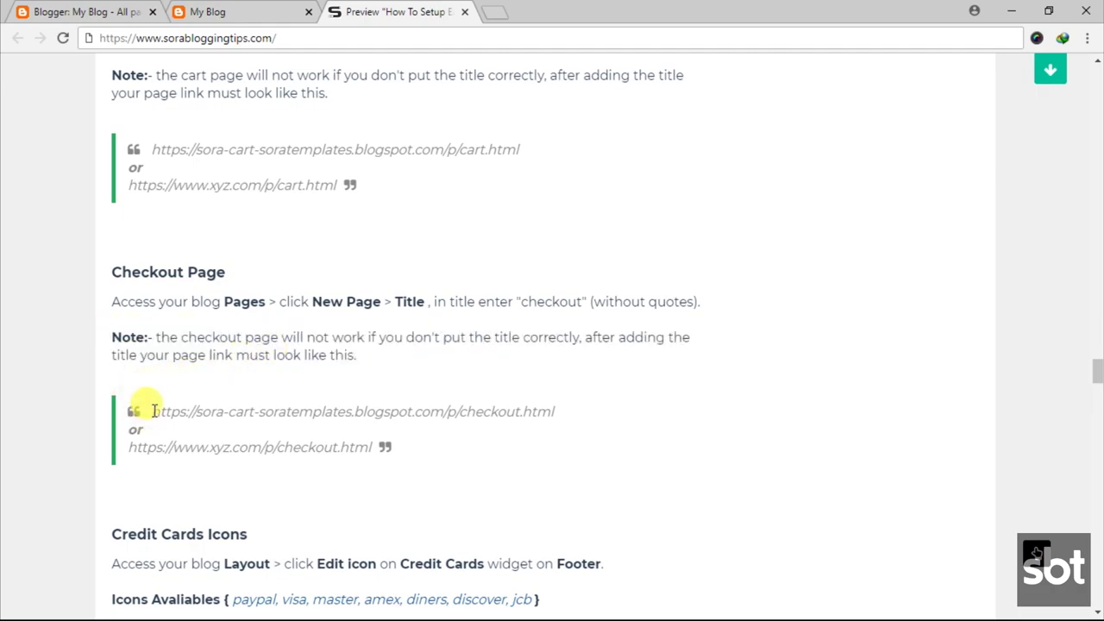
{"action": "left_click_drag", "start_coordinate": [154, 411], "coordinate": [367, 444]}
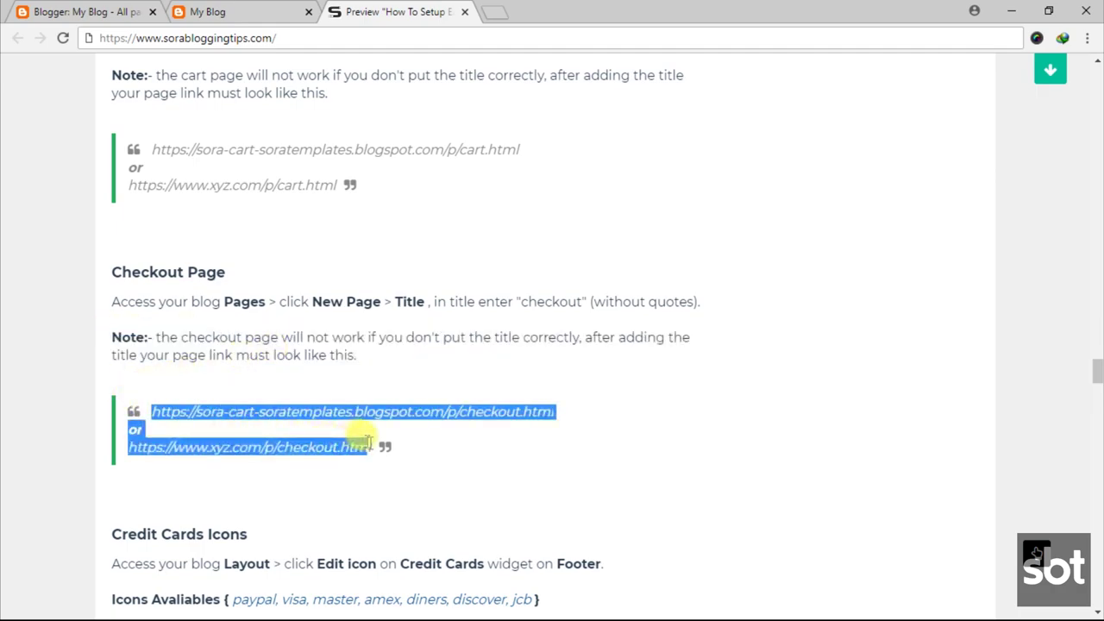
- Create a new Blogger page titled "checkout", check its page options and publish it
{"action": "left_click", "coordinate": [200, 414]}
{"action": "left_click", "coordinate": [62, 9]}
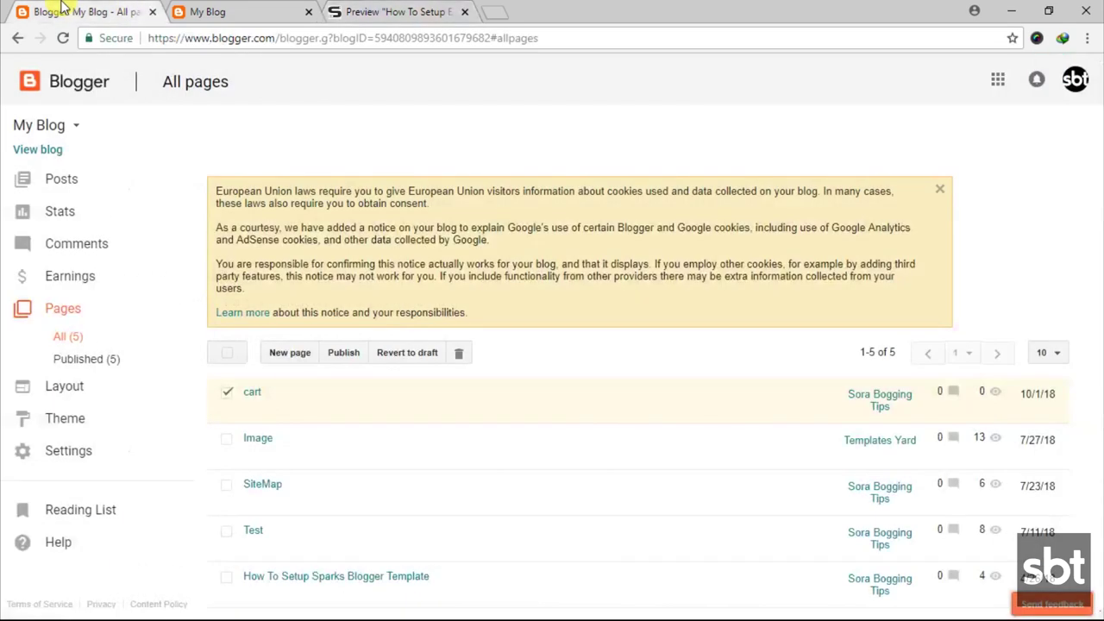
{"action": "left_click", "coordinate": [289, 355]}
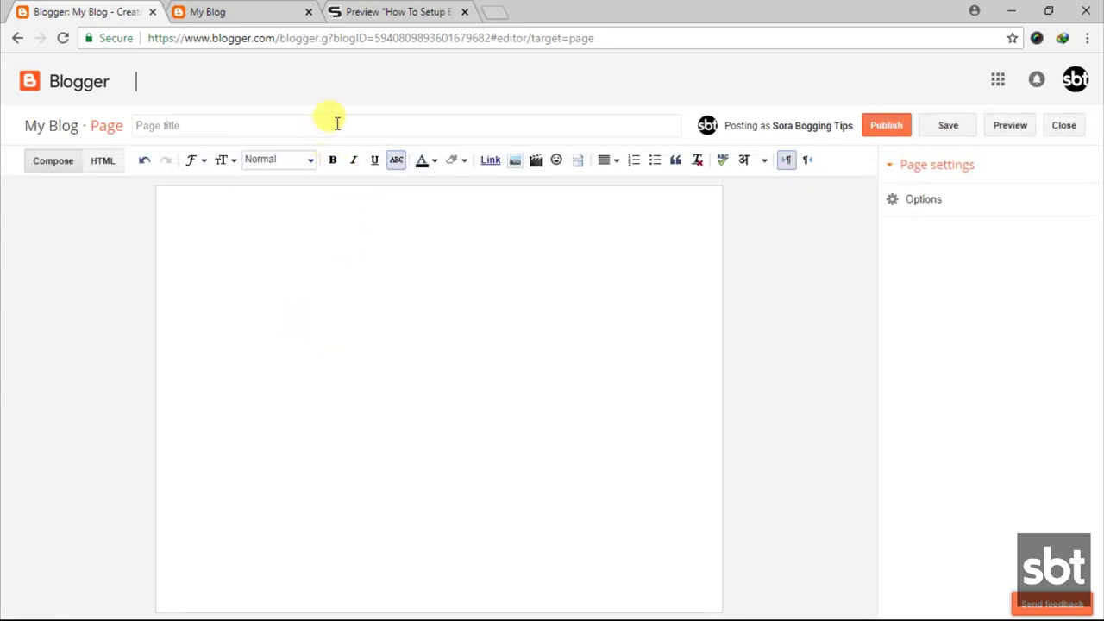
{"action": "left_click", "coordinate": [338, 121]}
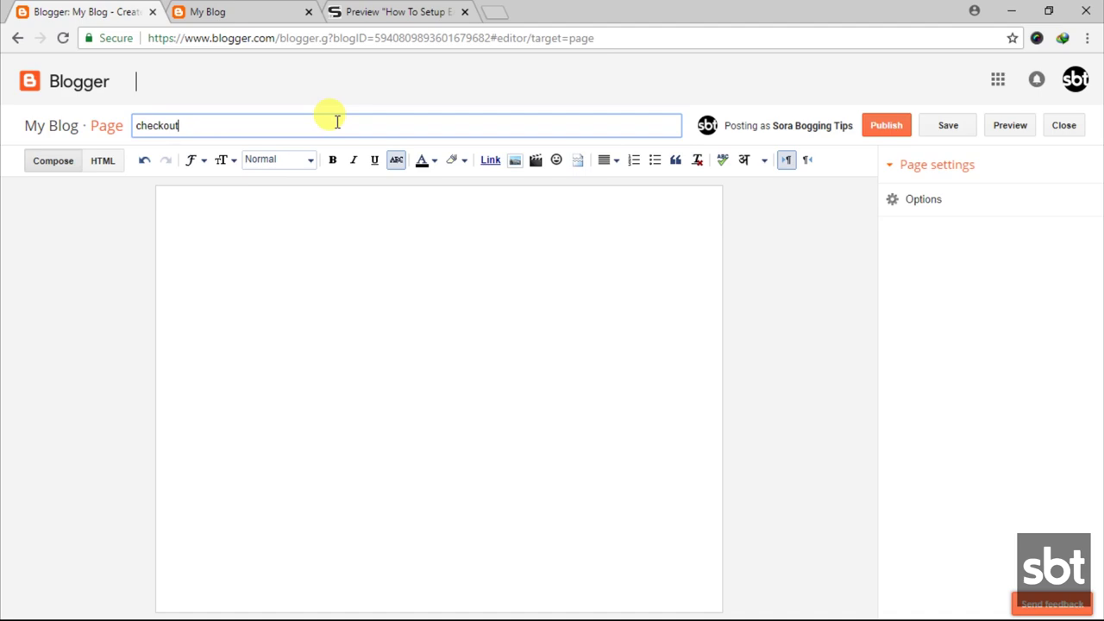
{"action": "left_click", "coordinate": [941, 218]}
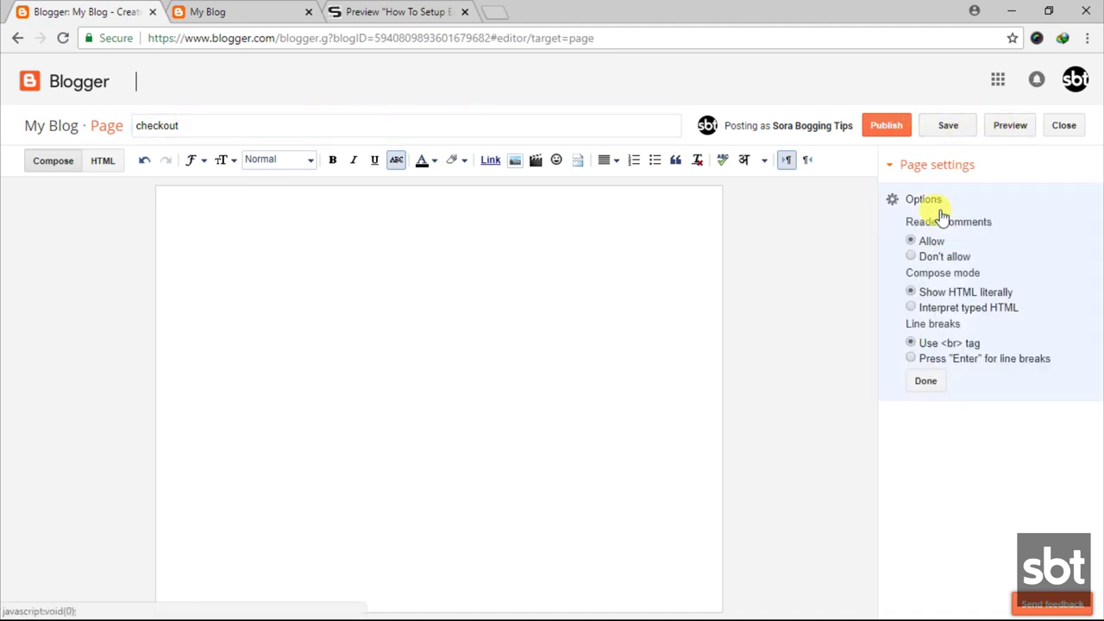
{"action": "left_click", "coordinate": [926, 382]}
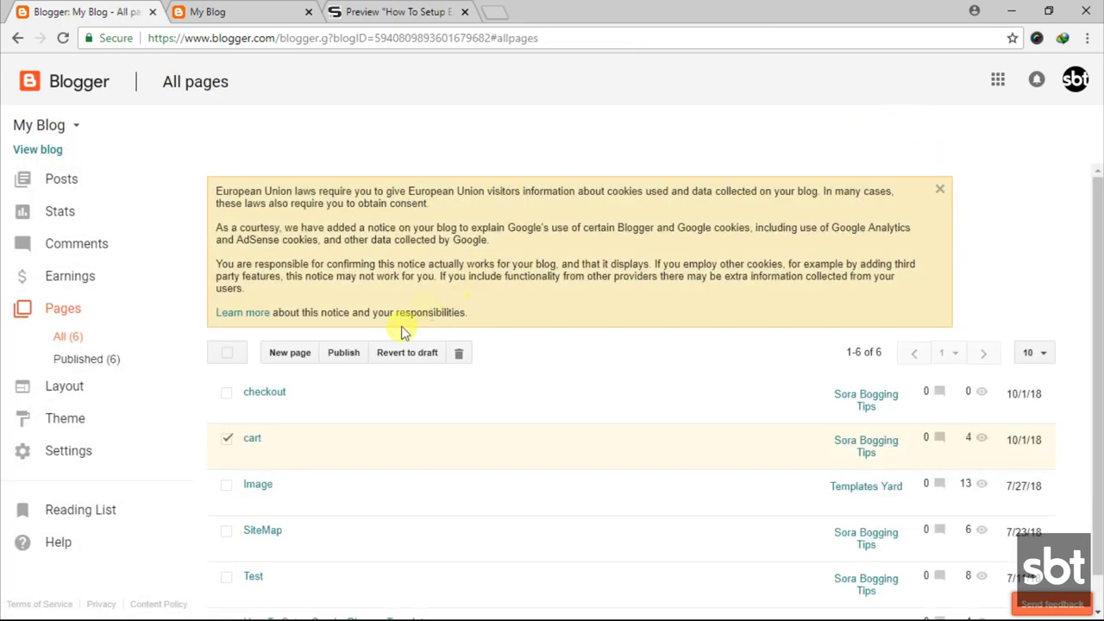
- View the published checkout page and look over its billing detail fields, cart items and subtotal
{"action": "left_click", "coordinate": [278, 414]}
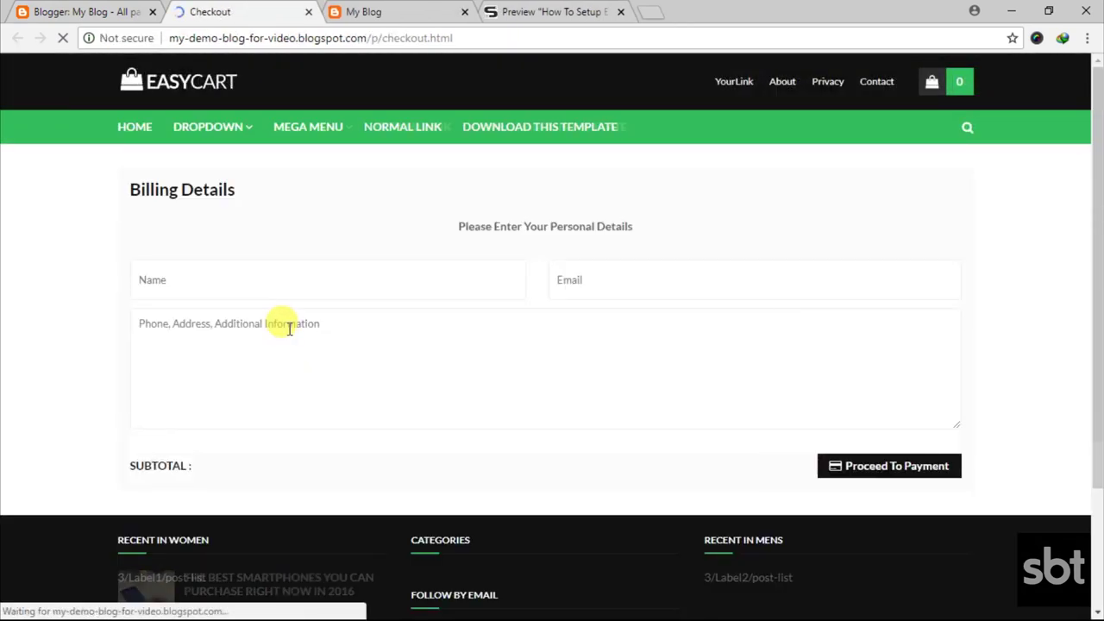
{"action": "scroll", "coordinate": [280, 399], "scroll_direction": "down", "scroll_amount": 2}
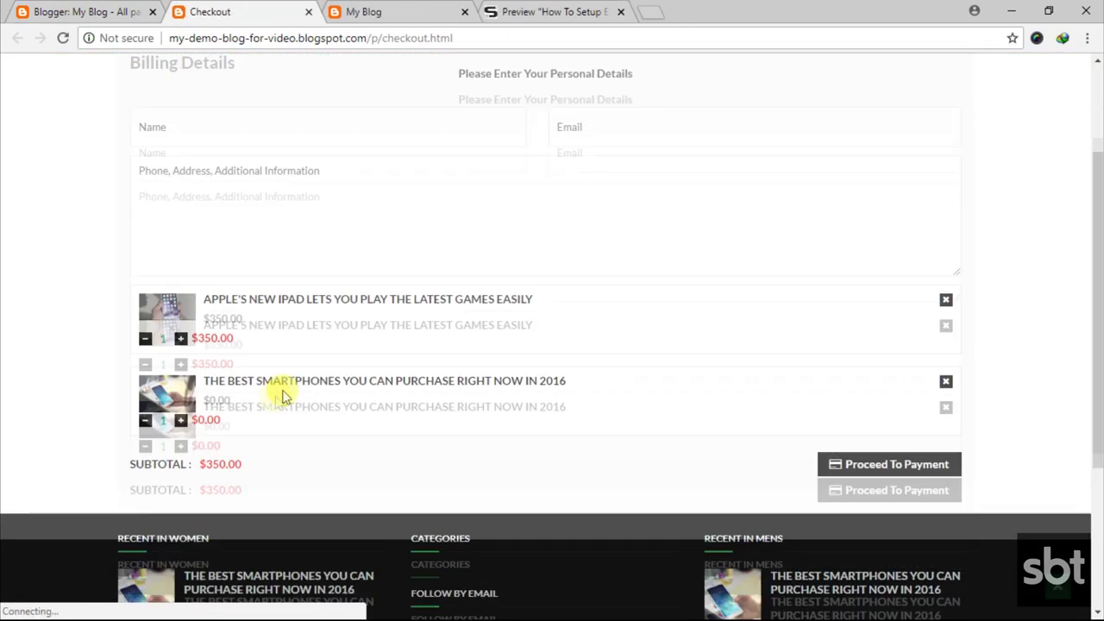
{"action": "left_click", "coordinate": [320, 123]}
{"action": "left_click", "coordinate": [571, 114]}
{"action": "left_click", "coordinate": [461, 208]}
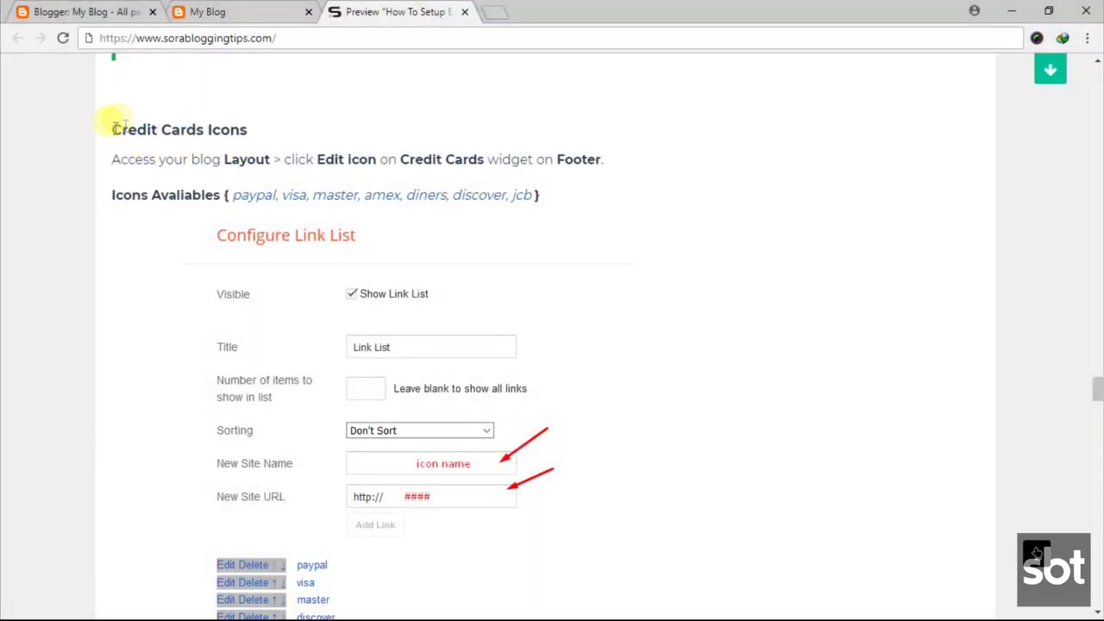
- Read the guide's Credit Cards Icons instructions, including where to edit the widget and which icon names are available
{"action": "left_click_drag", "start_coordinate": [115, 128], "coordinate": [253, 132]}
{"action": "left_click", "coordinate": [219, 131]}
{"action": "left_click_drag", "start_coordinate": [114, 155], "coordinate": [604, 158]}
{"action": "left_click", "coordinate": [272, 188]}
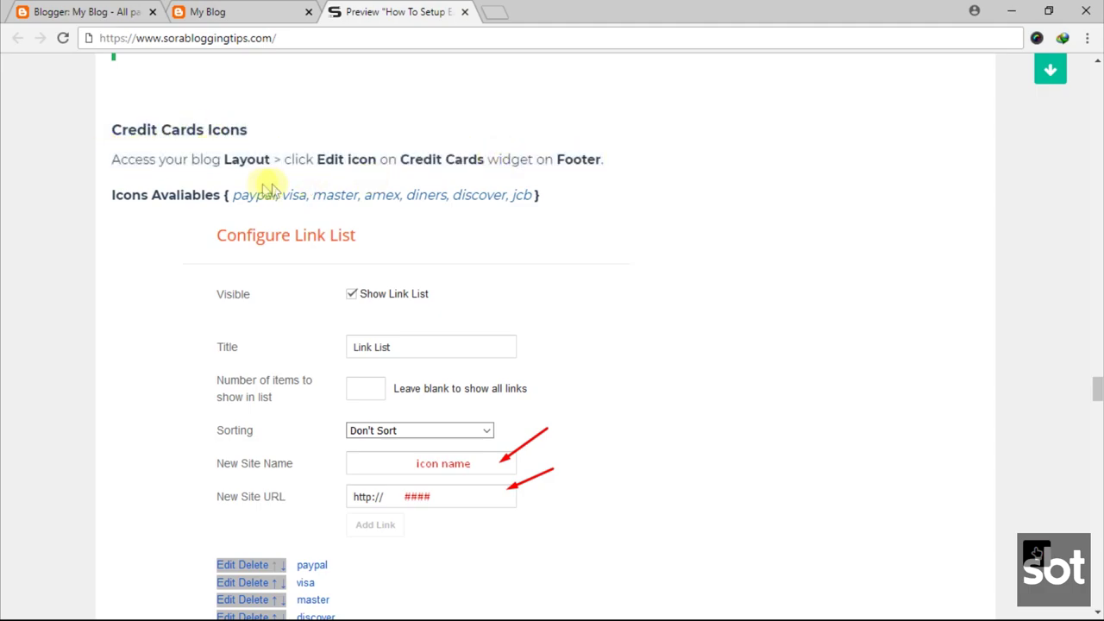
{"action": "left_click_drag", "start_coordinate": [113, 194], "coordinate": [567, 198]}
{"action": "left_click", "coordinate": [432, 184]}
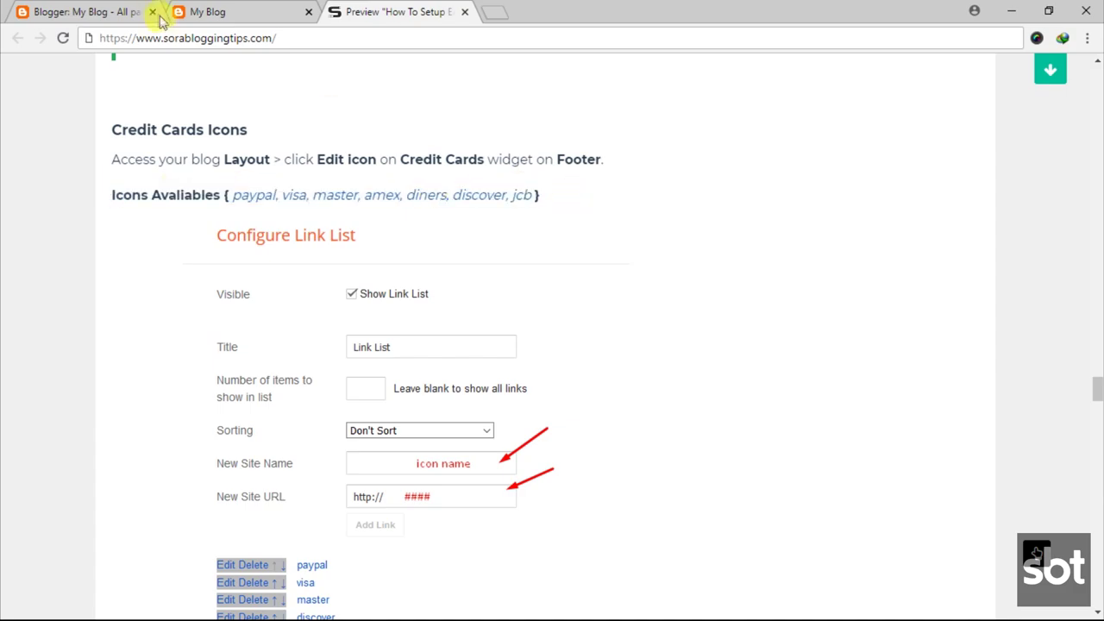
- Review and save the Credit Cards Icons link list in the blog's layout, and check the icons in the blog's footer
{"action": "left_click", "coordinate": [138, 13]}
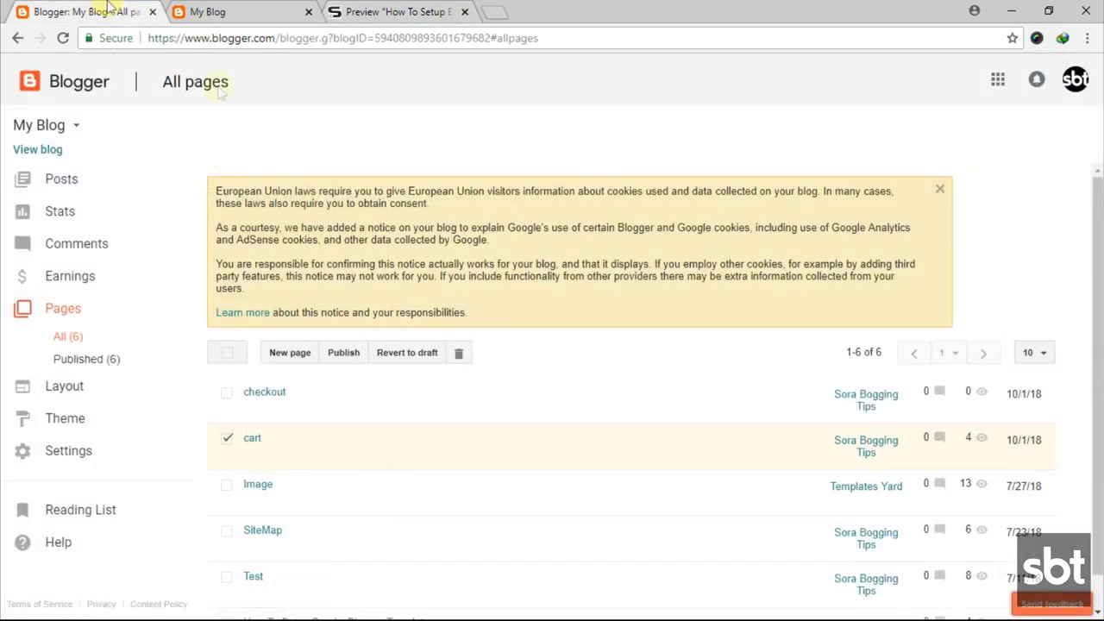
{"action": "left_click", "coordinate": [56, 389]}
{"action": "scroll", "coordinate": [716, 488], "scroll_direction": "down", "scroll_amount": 10}
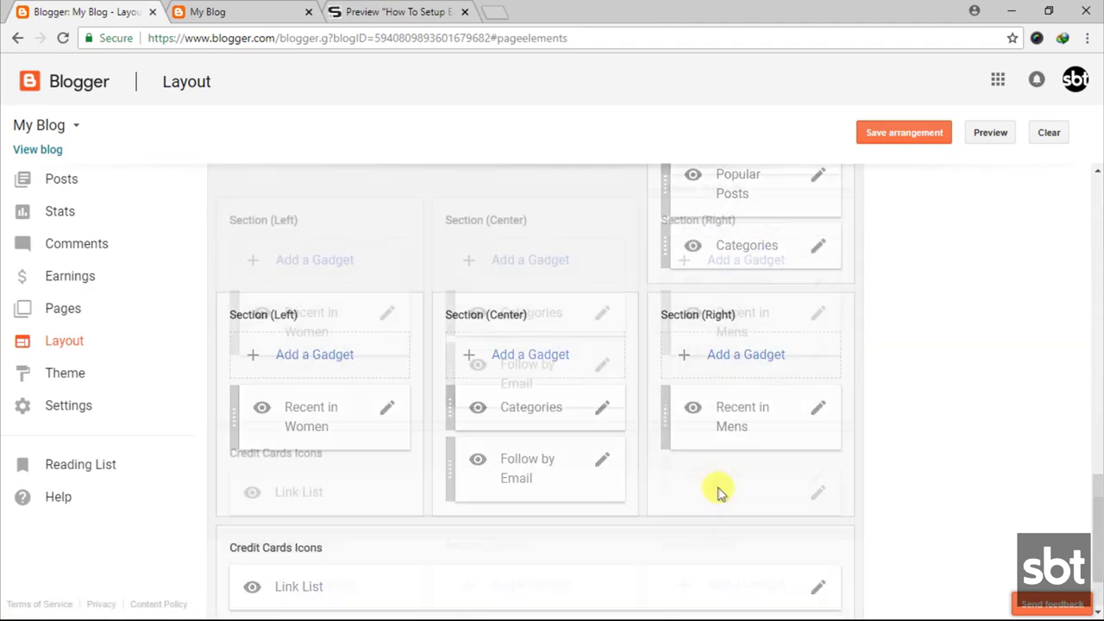
{"action": "left_click", "coordinate": [816, 491]}
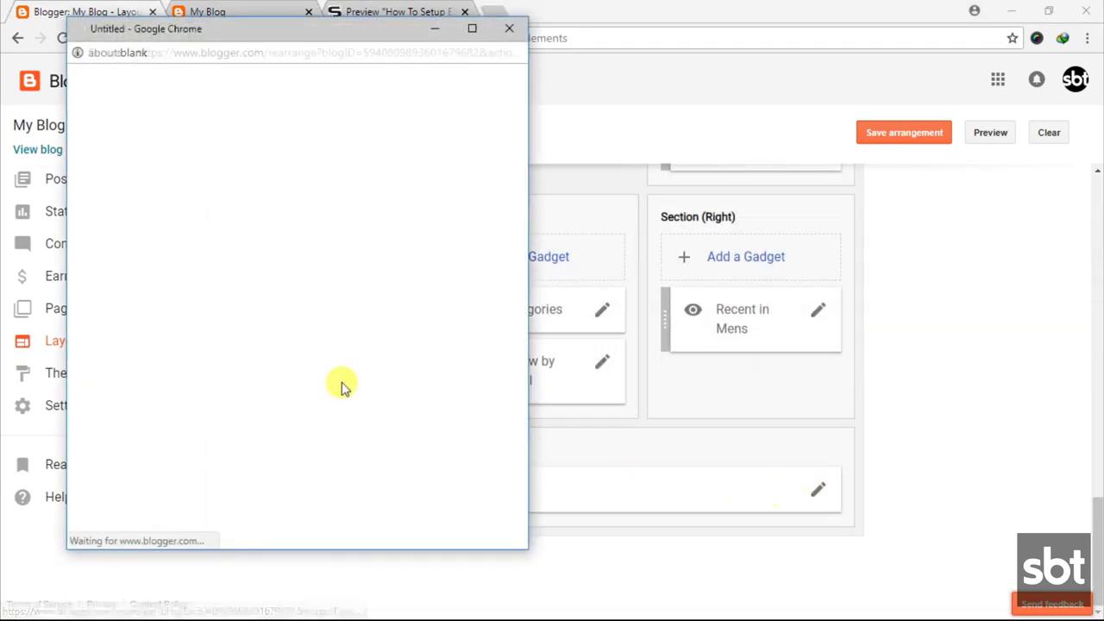
{"action": "scroll", "coordinate": [250, 341], "scroll_direction": "down", "scroll_amount": 1}
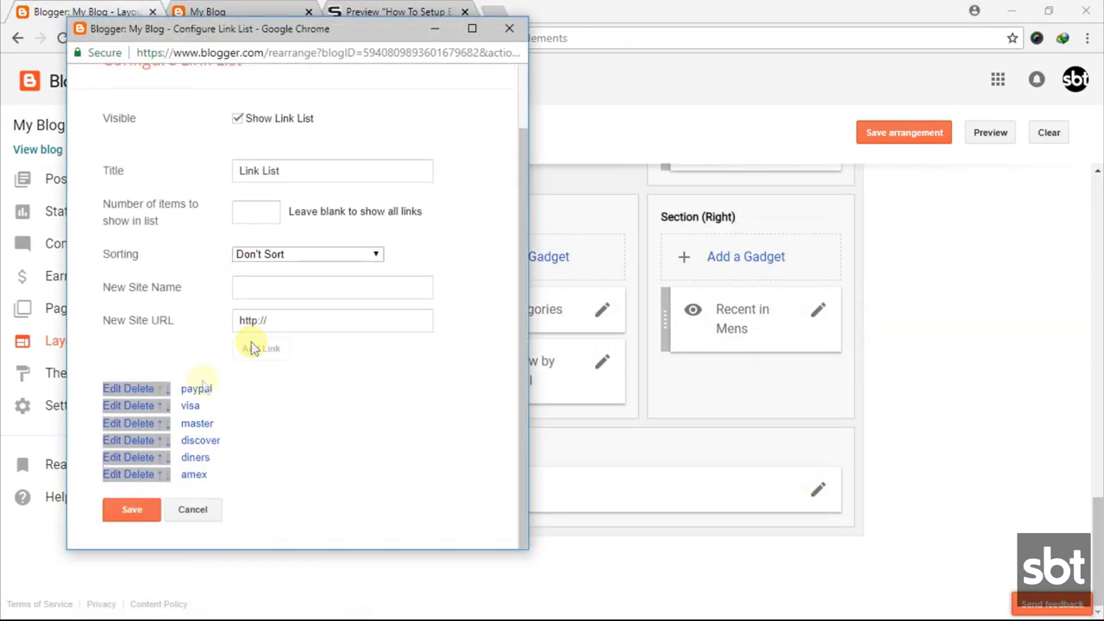
{"action": "left_click", "coordinate": [131, 515]}
{"action": "left_click", "coordinate": [250, 12]}
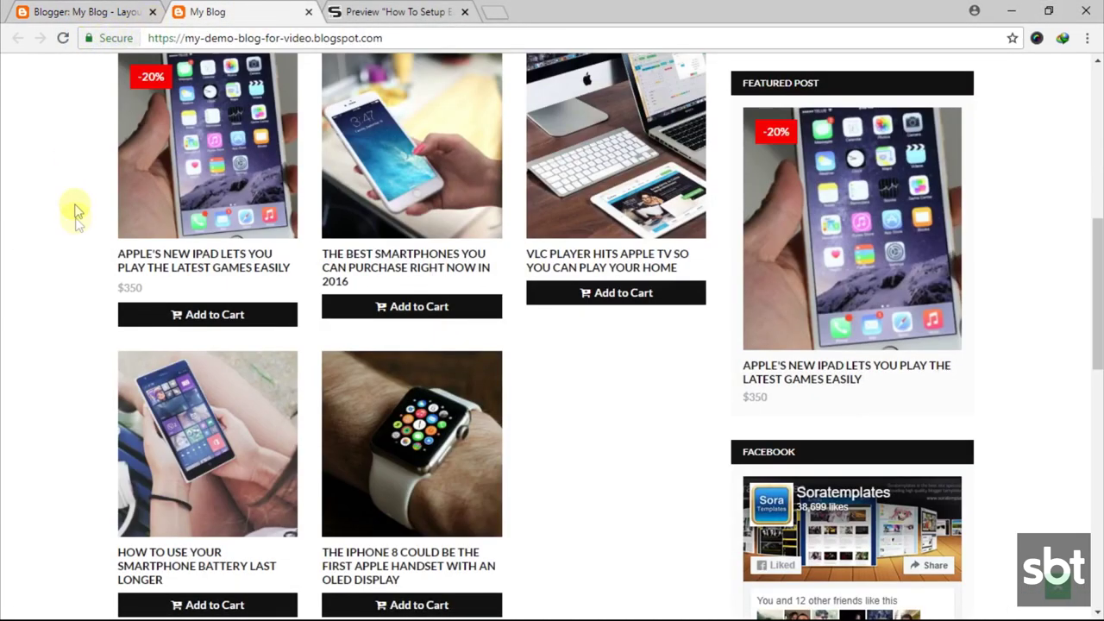
{"action": "scroll", "coordinate": [74, 210], "scroll_direction": "down", "scroll_amount": 5}
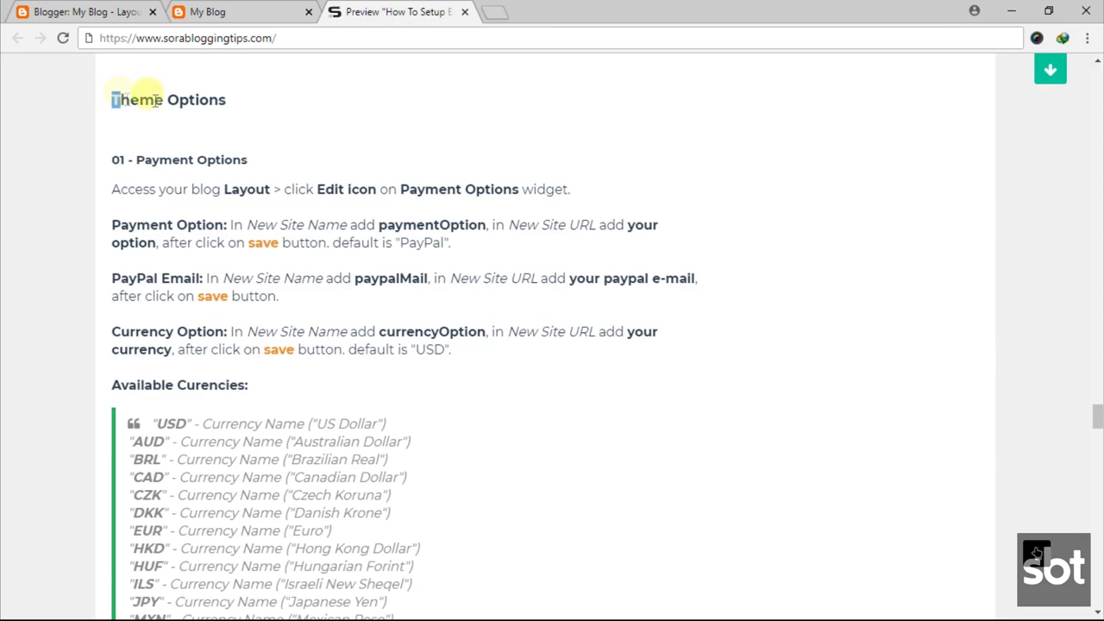
- Read the guide's Payment Options section under Theme Options, covering the payment option, PayPal email and currency option entries
{"action": "left_click_drag", "start_coordinate": [123, 99], "coordinate": [216, 101]}
{"action": "left_click", "coordinate": [120, 156]}
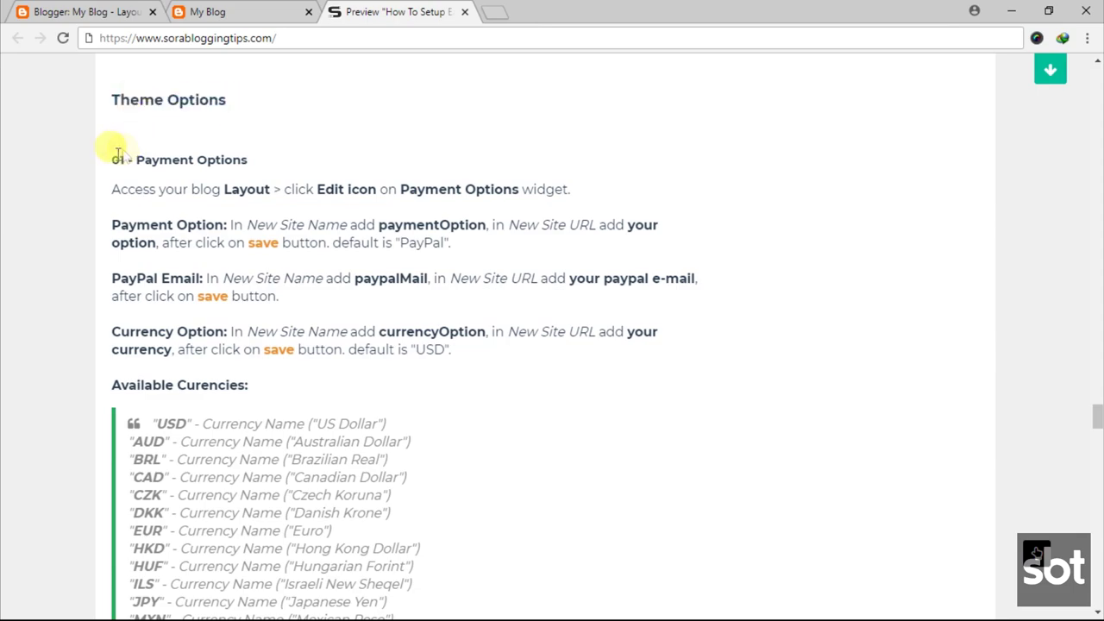
{"action": "left_click_drag", "start_coordinate": [116, 160], "coordinate": [211, 157]}
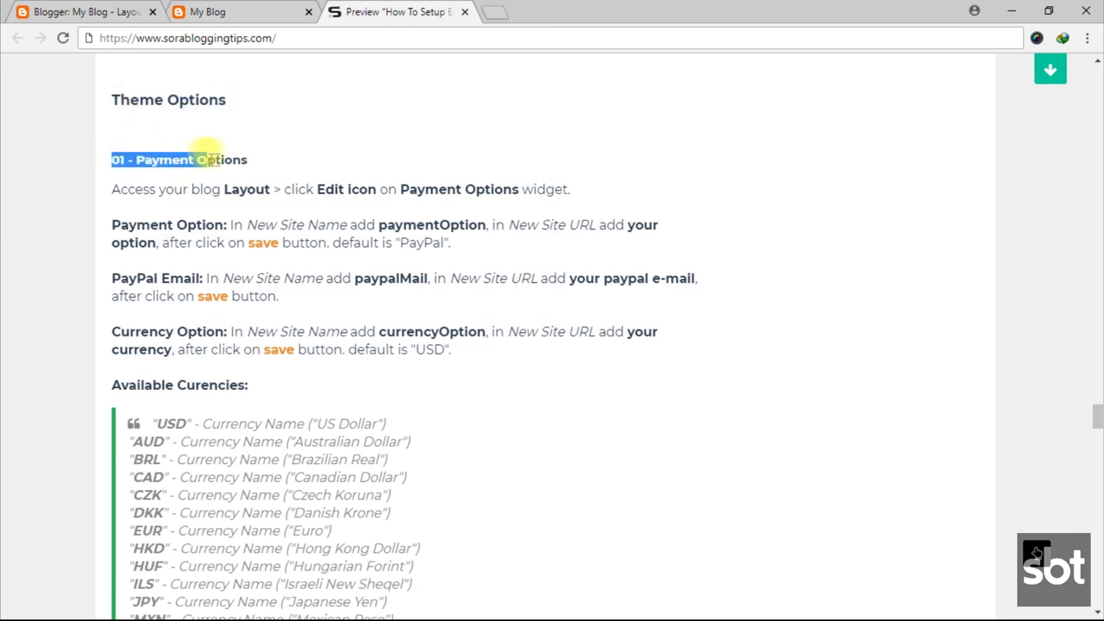
{"action": "left_click", "coordinate": [125, 184]}
{"action": "left_click_drag", "start_coordinate": [116, 189], "coordinate": [552, 187]}
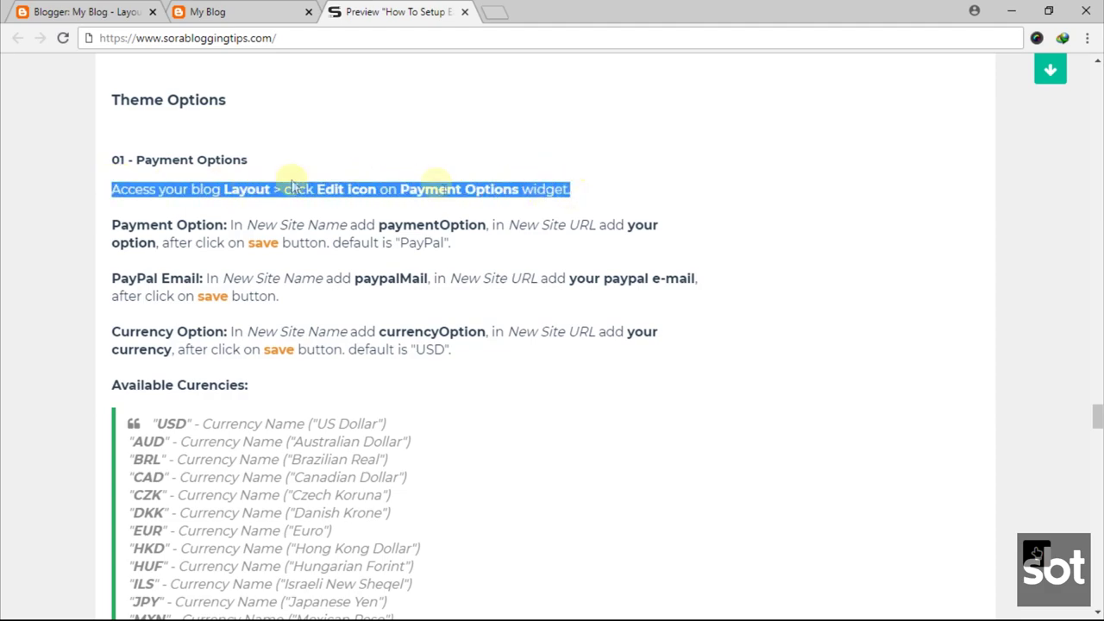
{"action": "left_click", "coordinate": [284, 191]}
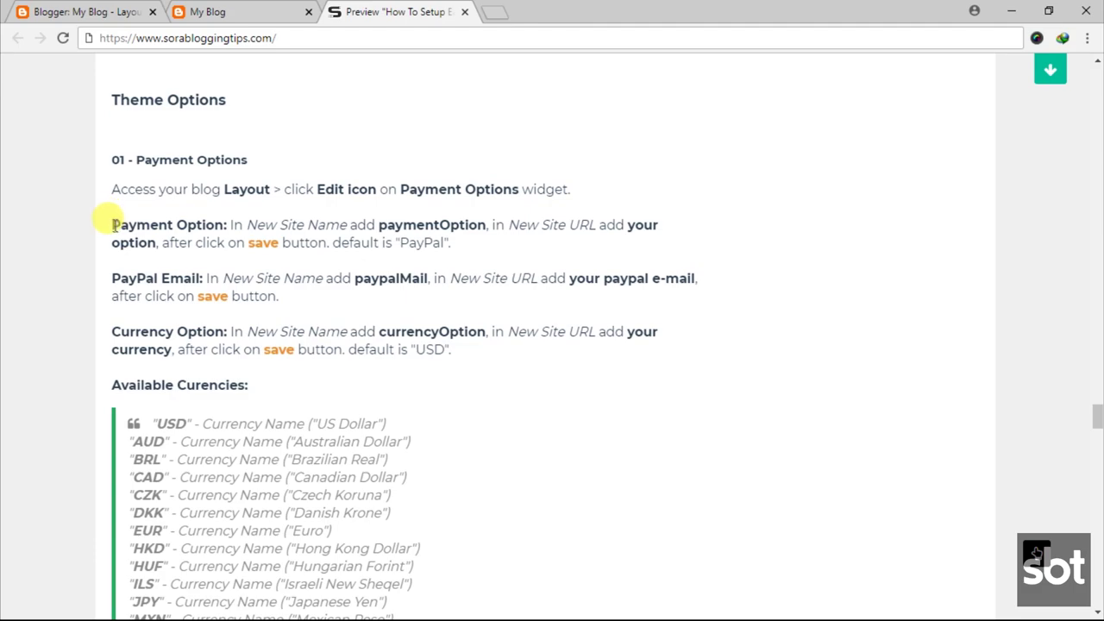
{"action": "left_click_drag", "start_coordinate": [113, 225], "coordinate": [424, 242]}
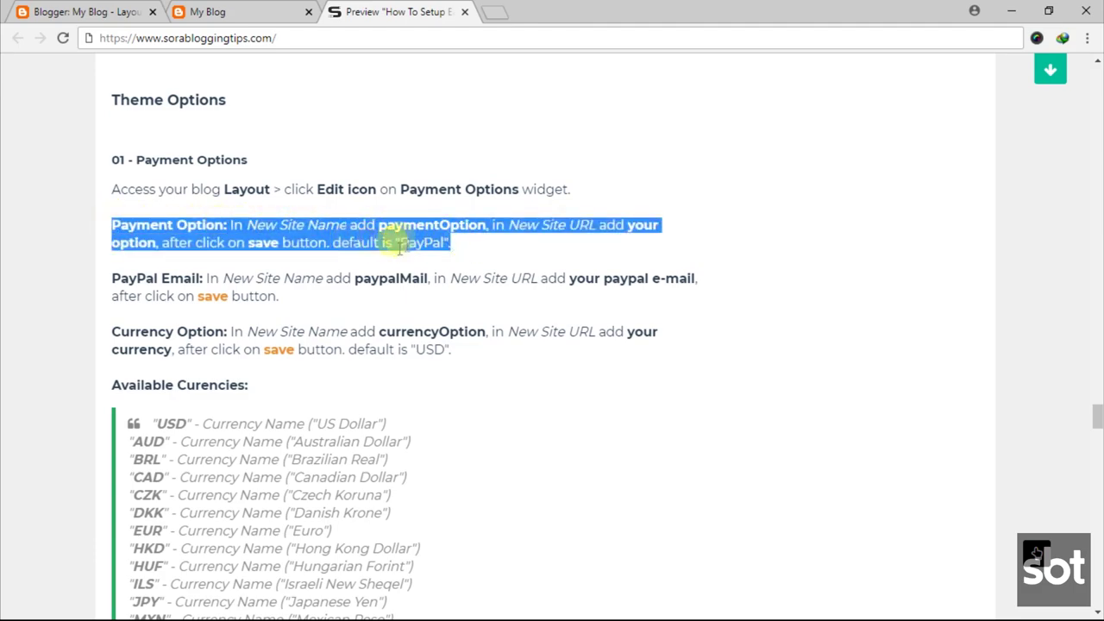
{"action": "left_click", "coordinate": [141, 283]}
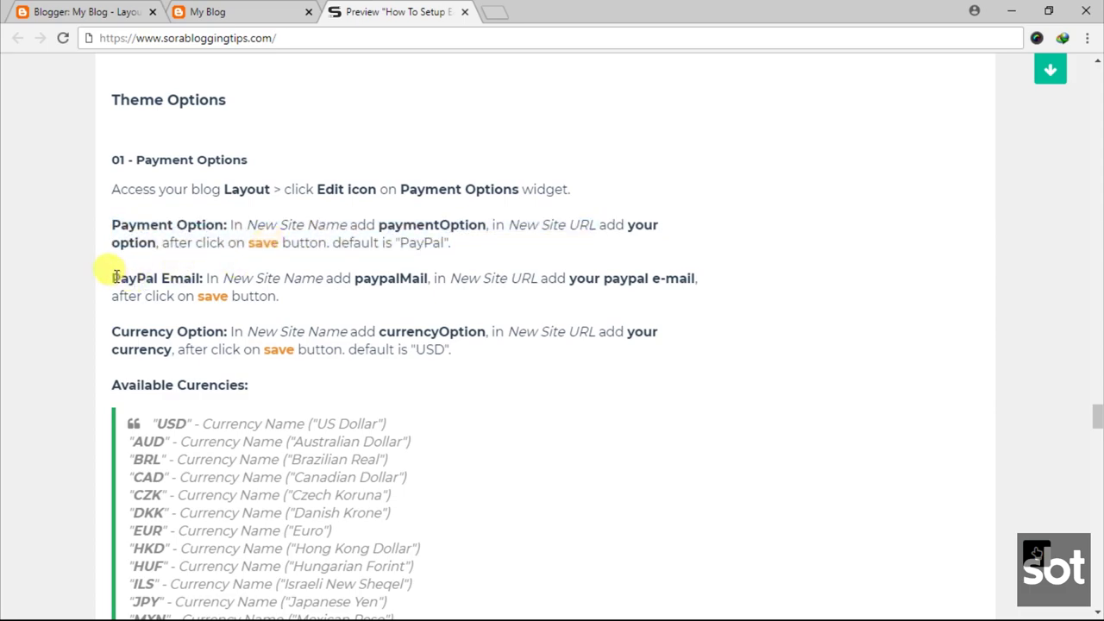
{"action": "left_click_drag", "start_coordinate": [113, 278], "coordinate": [283, 297]}
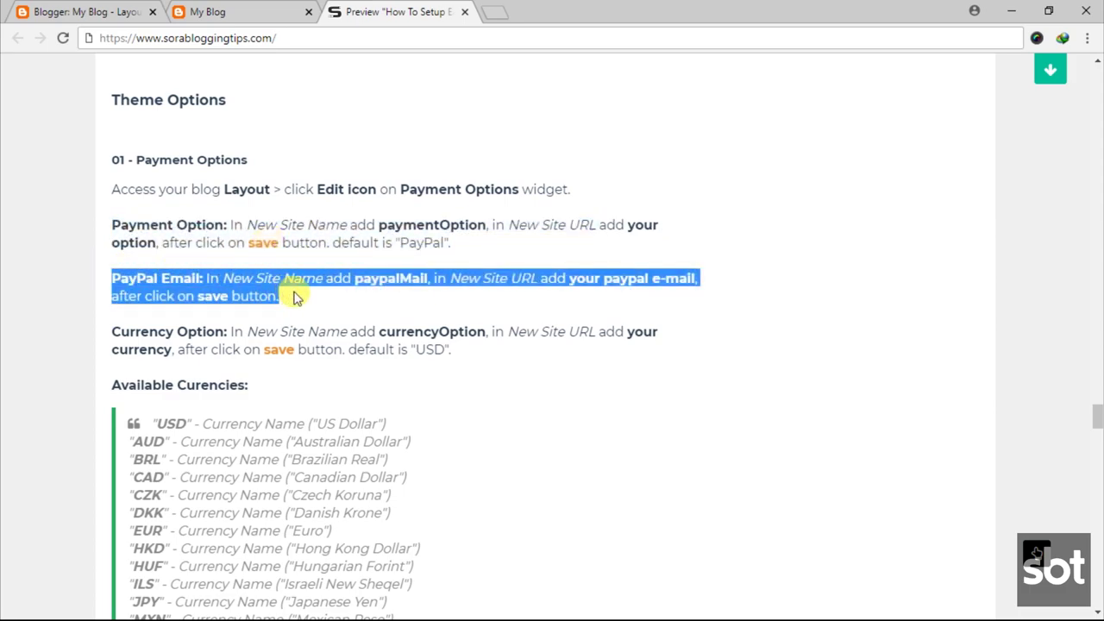
{"action": "left_click", "coordinate": [135, 336]}
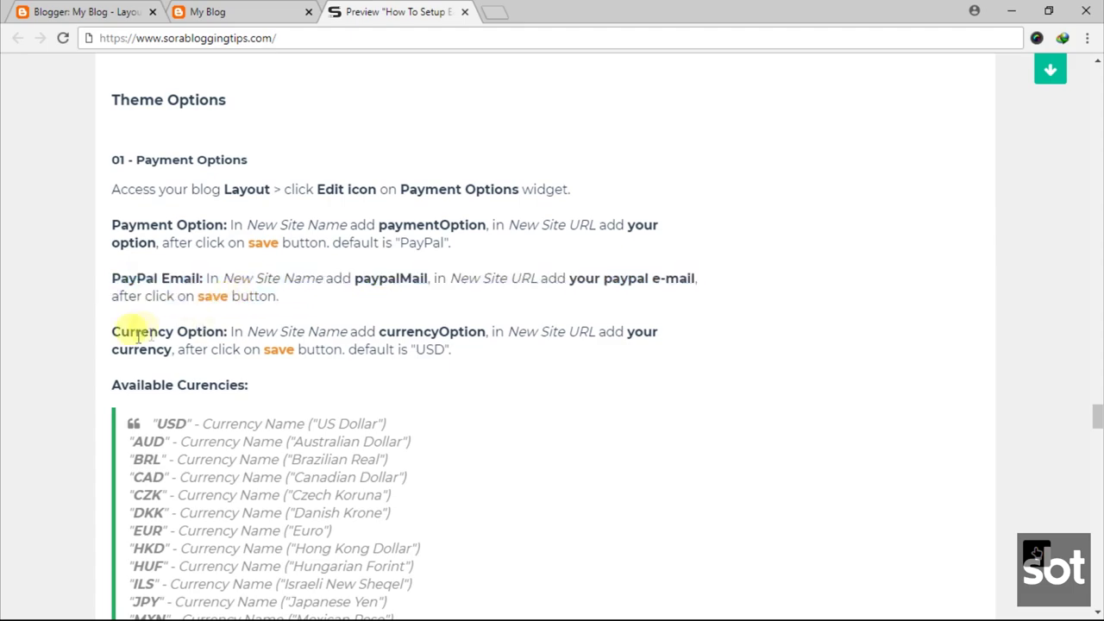
{"action": "left_click_drag", "start_coordinate": [113, 331], "coordinate": [484, 355]}
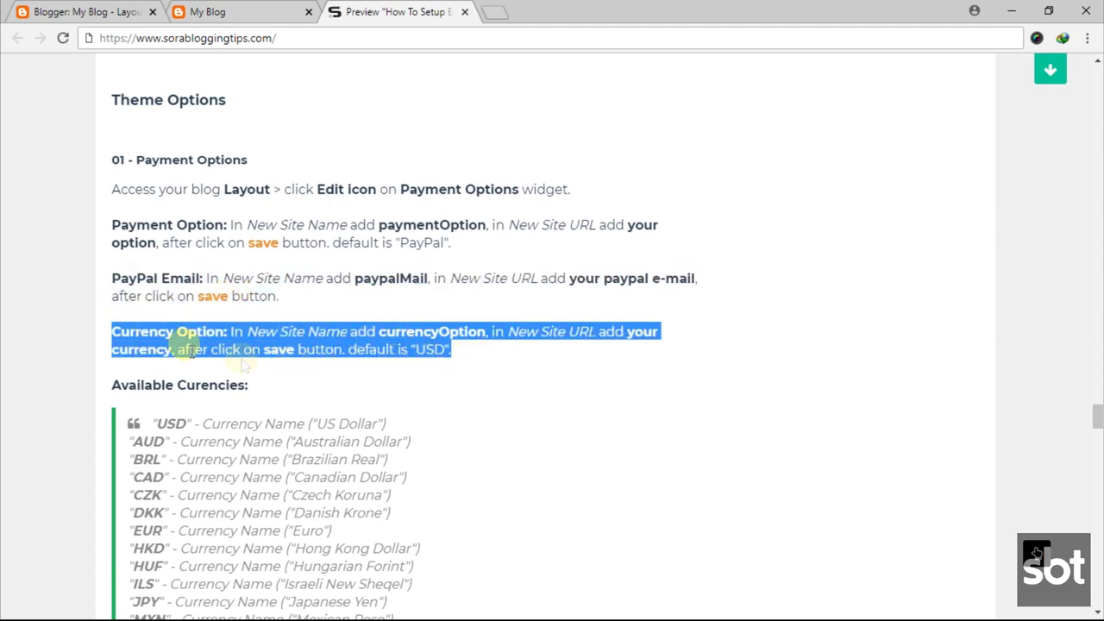
{"action": "left_click", "coordinate": [321, 345]}
- Open the Payment Options widget in the blog's layout and save its currencyOption entry with USD as the URL
{"action": "left_click", "coordinate": [104, 7]}
{"action": "scroll", "coordinate": [439, 338], "scroll_direction": "up", "scroll_amount": 10}
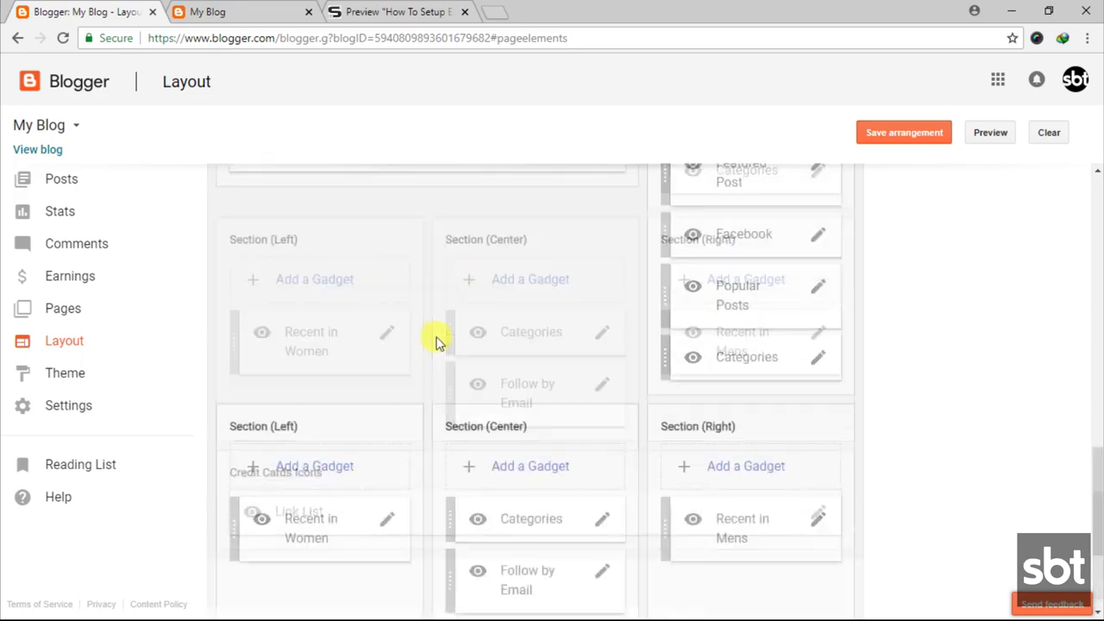
{"action": "scroll", "coordinate": [437, 346], "scroll_direction": "down", "scroll_amount": 2}
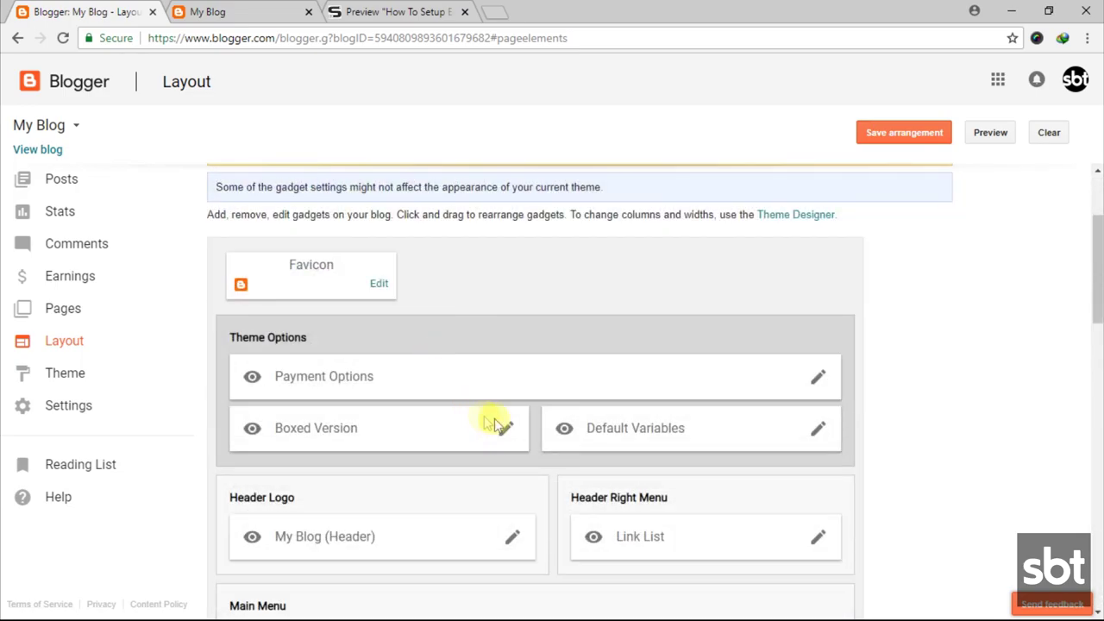
{"action": "left_click", "coordinate": [819, 377]}
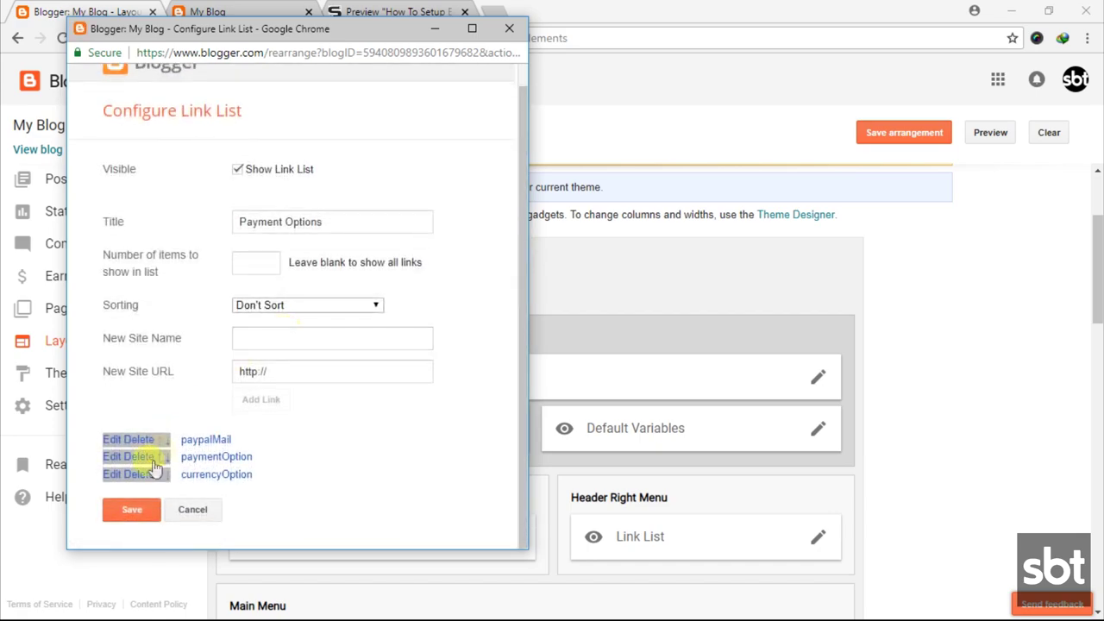
{"action": "left_click", "coordinate": [115, 474]}
{"action": "scroll", "coordinate": [259, 431], "scroll_direction": "down", "scroll_amount": 2}
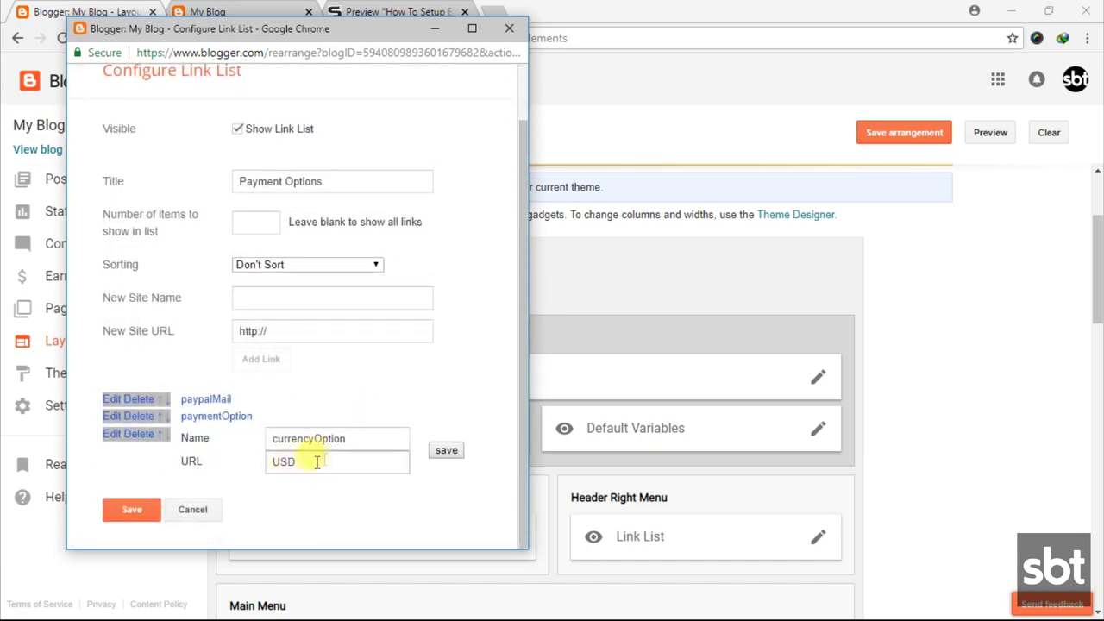
{"action": "left_click", "coordinate": [446, 450]}
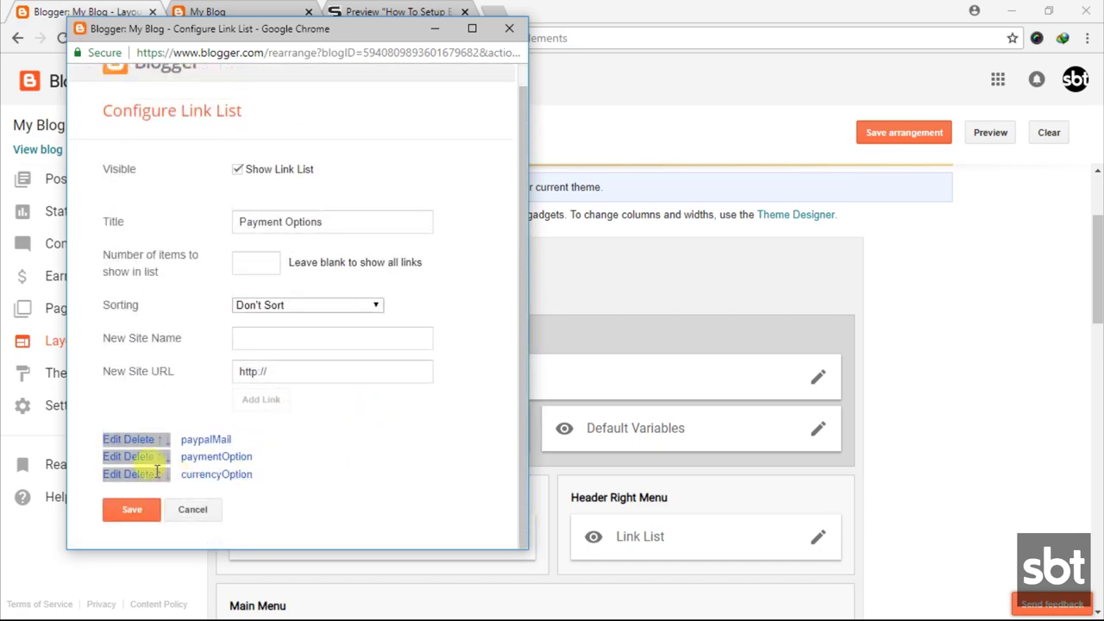
- Save the paymentOption entry with PayPal as its URL, and the paypalMail entry with the PayPal e-mail address
{"action": "left_click", "coordinate": [113, 456]}
{"action": "scroll", "coordinate": [320, 451], "scroll_direction": "down", "scroll_amount": 2}
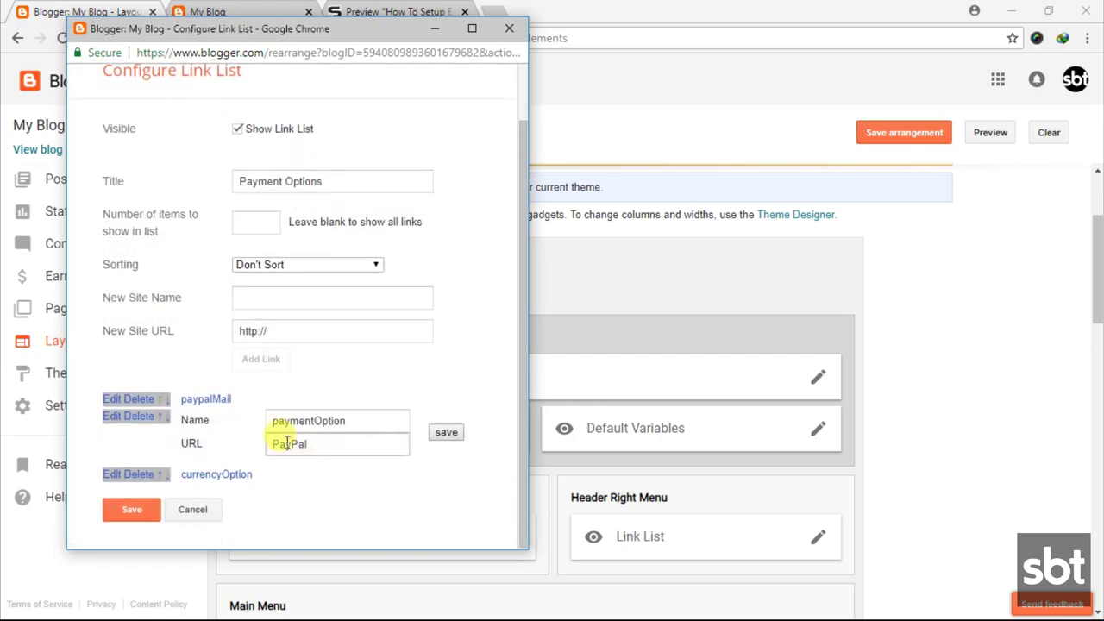
{"action": "left_click", "coordinate": [449, 435]}
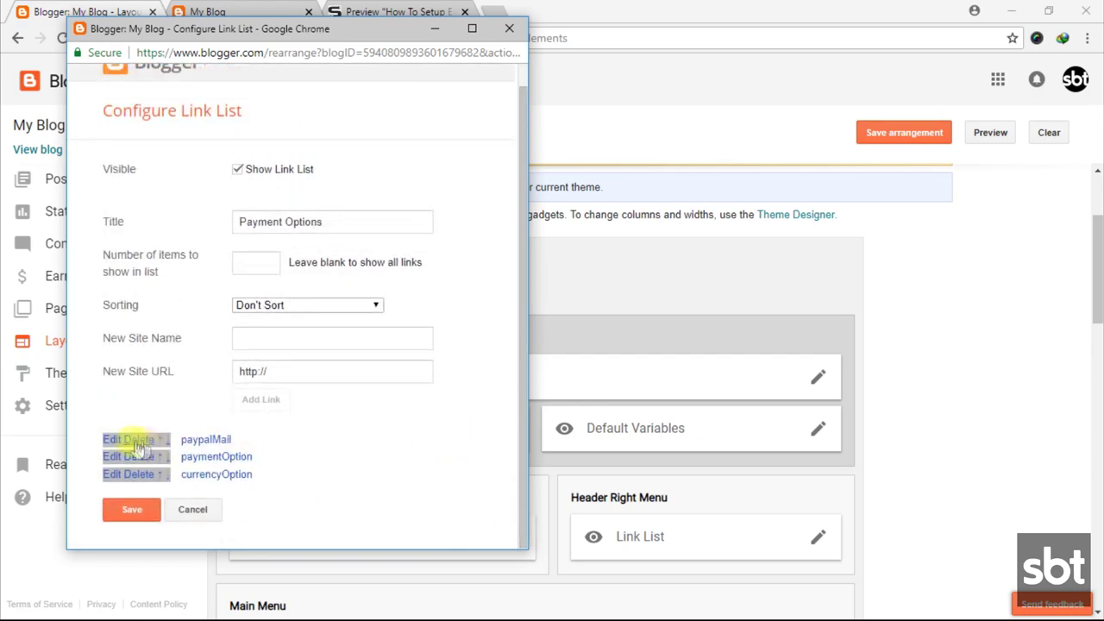
{"action": "left_click", "coordinate": [102, 440]}
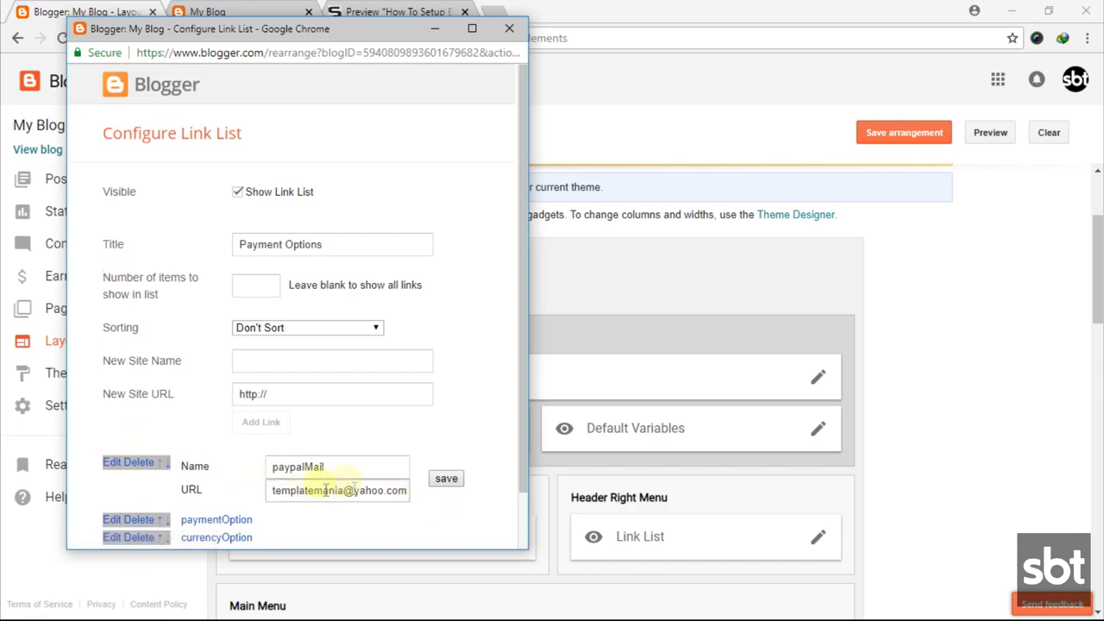
{"action": "left_click", "coordinate": [446, 478]}
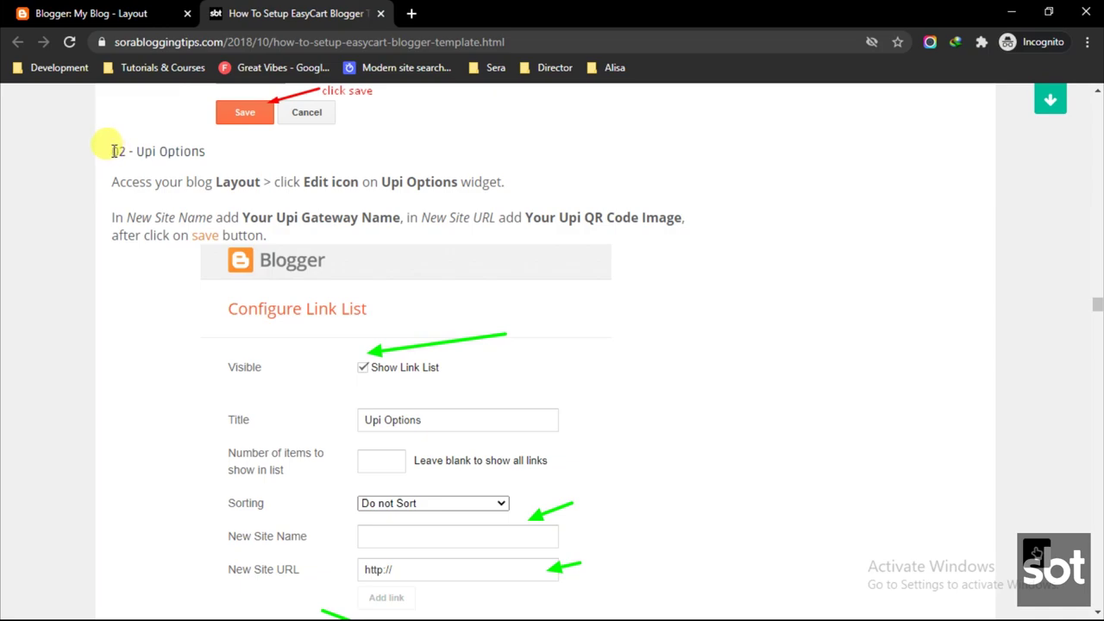
- Read the guide's Upi Options section, covering the gateway name and QR code image entries and the example screenshot
{"action": "left_click_drag", "start_coordinate": [113, 151], "coordinate": [232, 152]}
{"action": "left_click", "coordinate": [113, 182]}
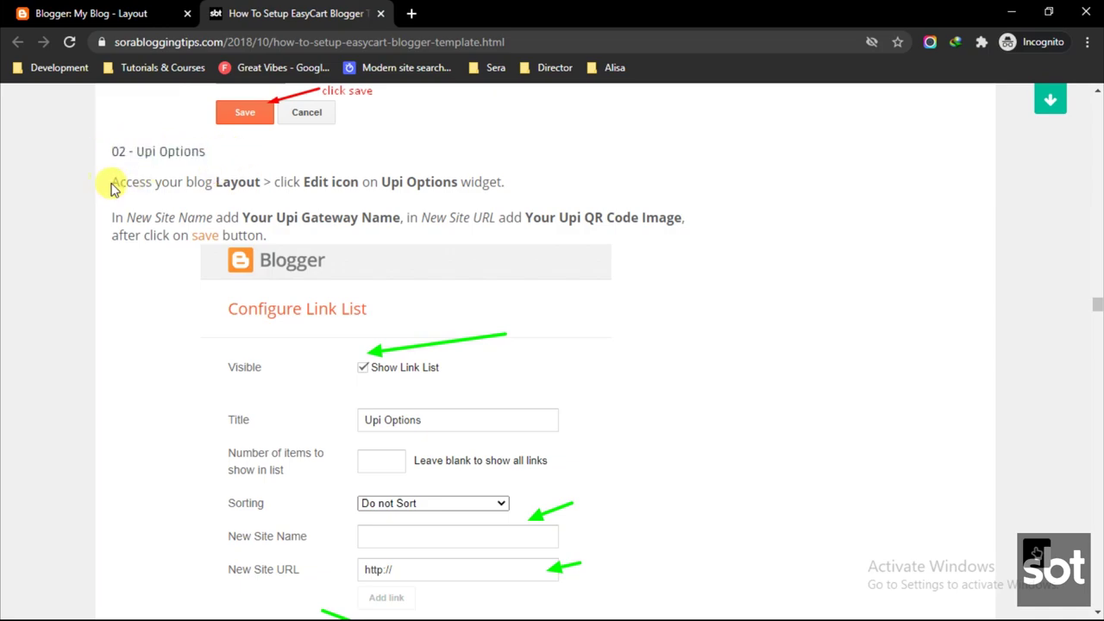
{"action": "left_click_drag", "start_coordinate": [113, 182], "coordinate": [317, 232]}
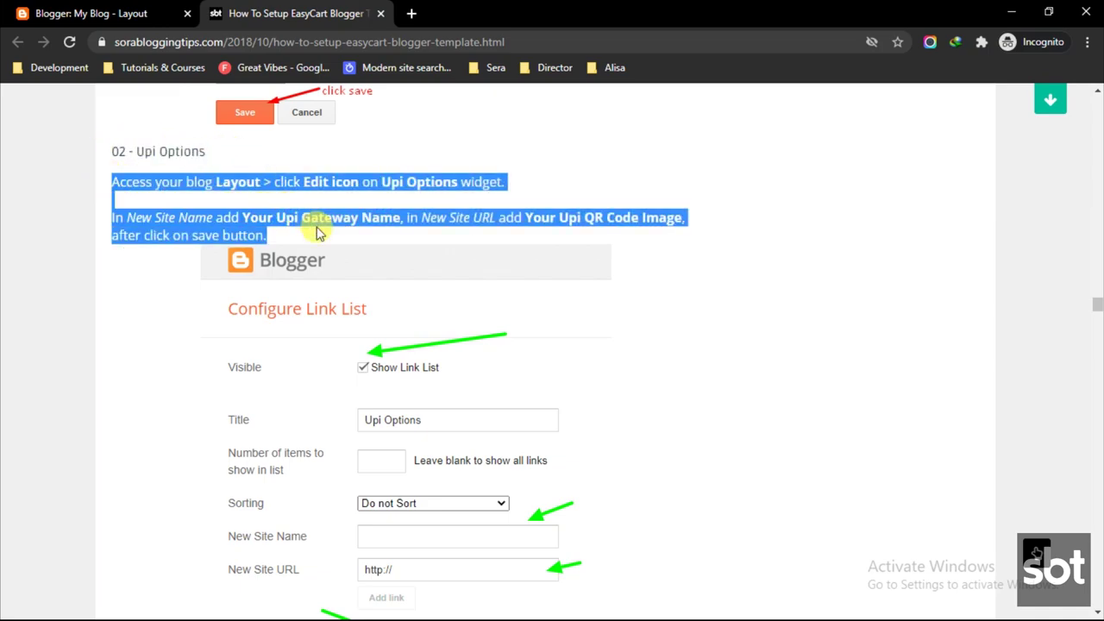
{"action": "left_click", "coordinate": [363, 217]}
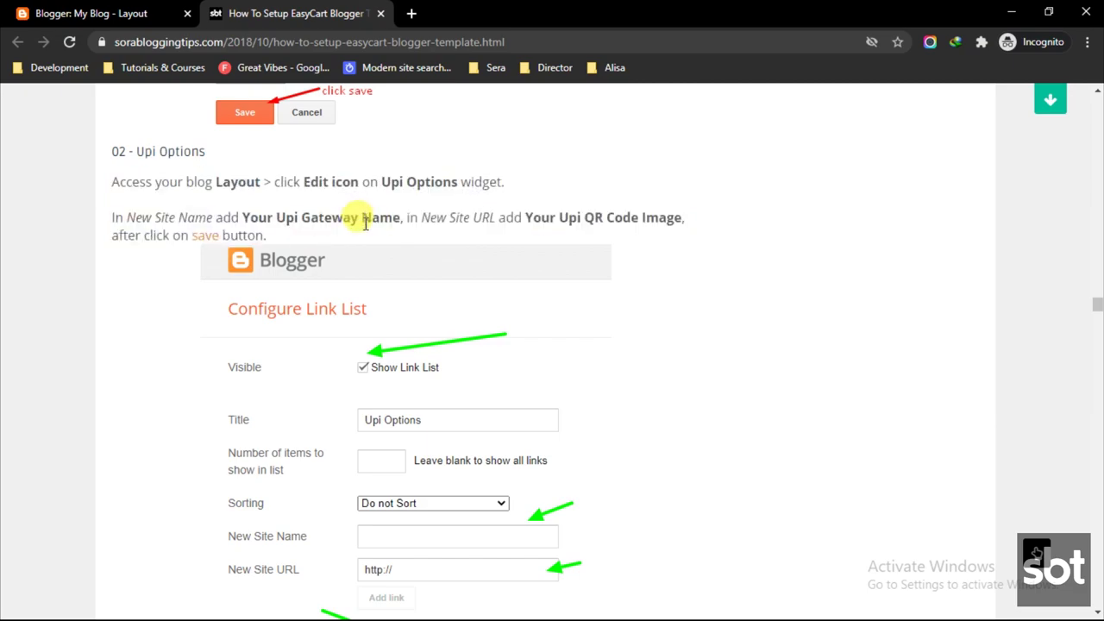
{"action": "scroll", "coordinate": [353, 218], "scroll_direction": "down", "scroll_amount": 1}
{"action": "scroll", "coordinate": [389, 324], "scroll_direction": "down", "scroll_amount": 2}
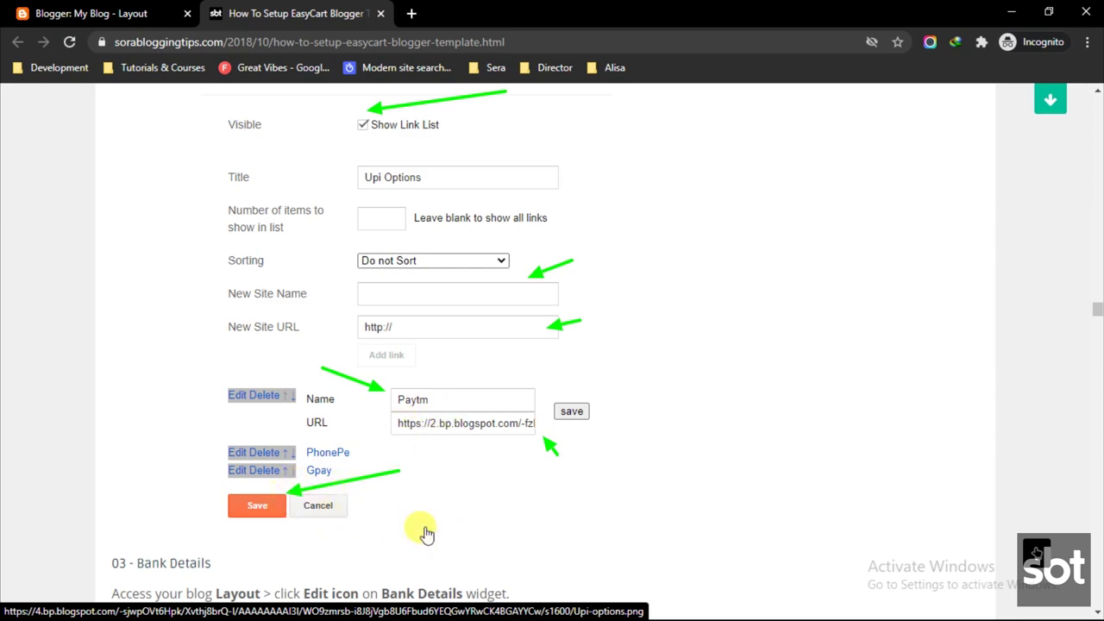
- Open the Upi Options widget in the blog's layout, review and save its Paytm entry, and save the link list
{"action": "left_click", "coordinate": [138, 13]}
{"action": "scroll", "coordinate": [672, 448], "scroll_direction": "down", "scroll_amount": 1}
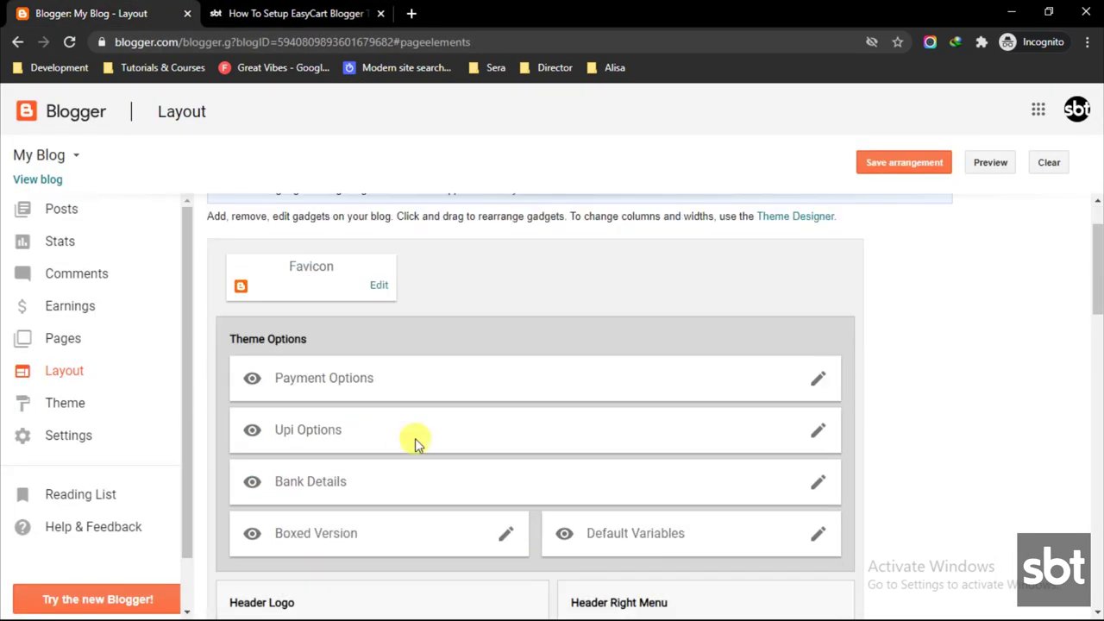
{"action": "left_click", "coordinate": [817, 434]}
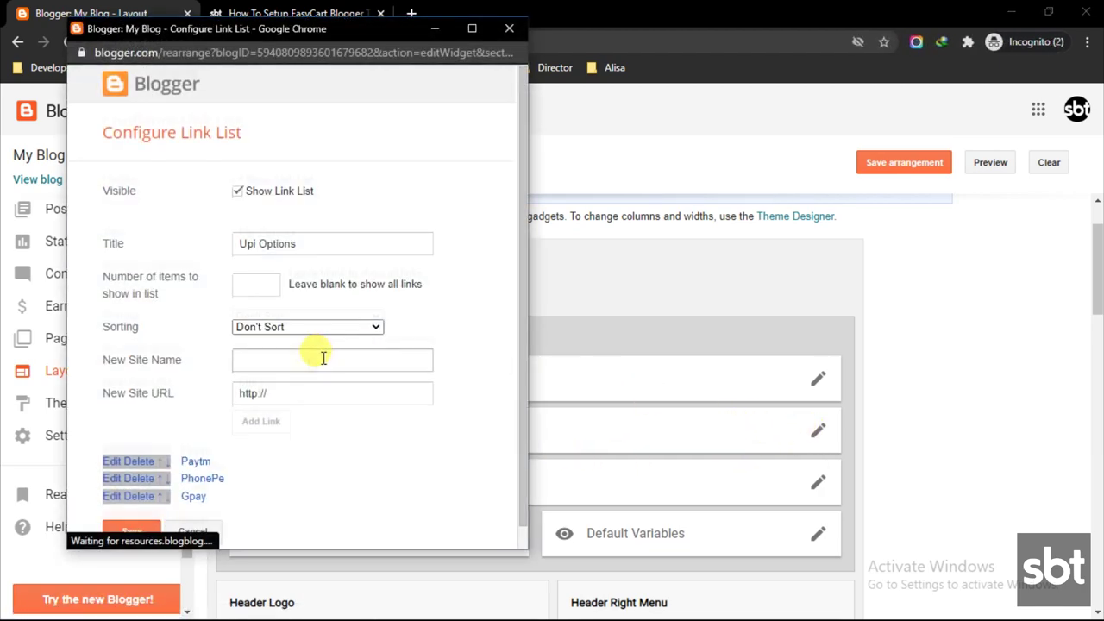
{"action": "scroll", "coordinate": [172, 414], "scroll_direction": "down", "scroll_amount": 1}
{"action": "left_click", "coordinate": [116, 442]}
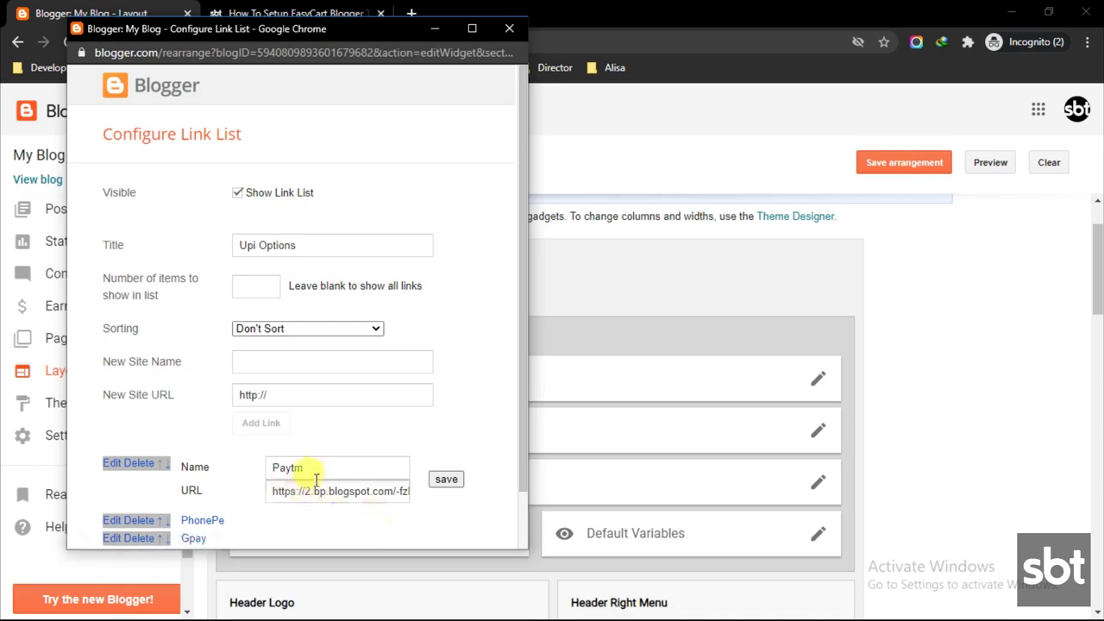
{"action": "left_click", "coordinate": [440, 480]}
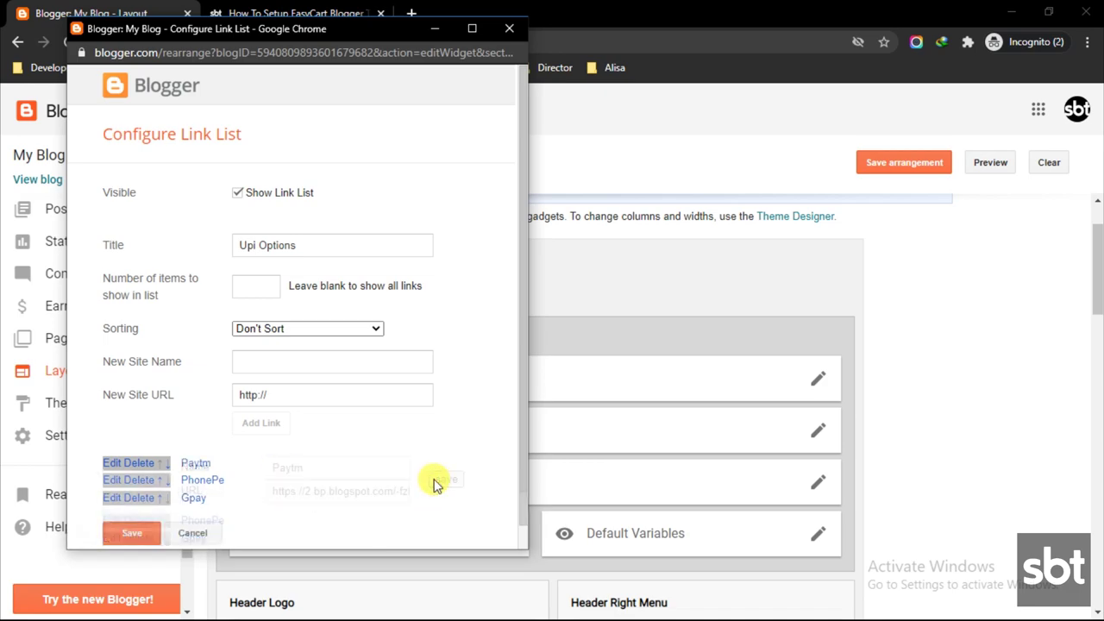
{"action": "left_click", "coordinate": [131, 533]}
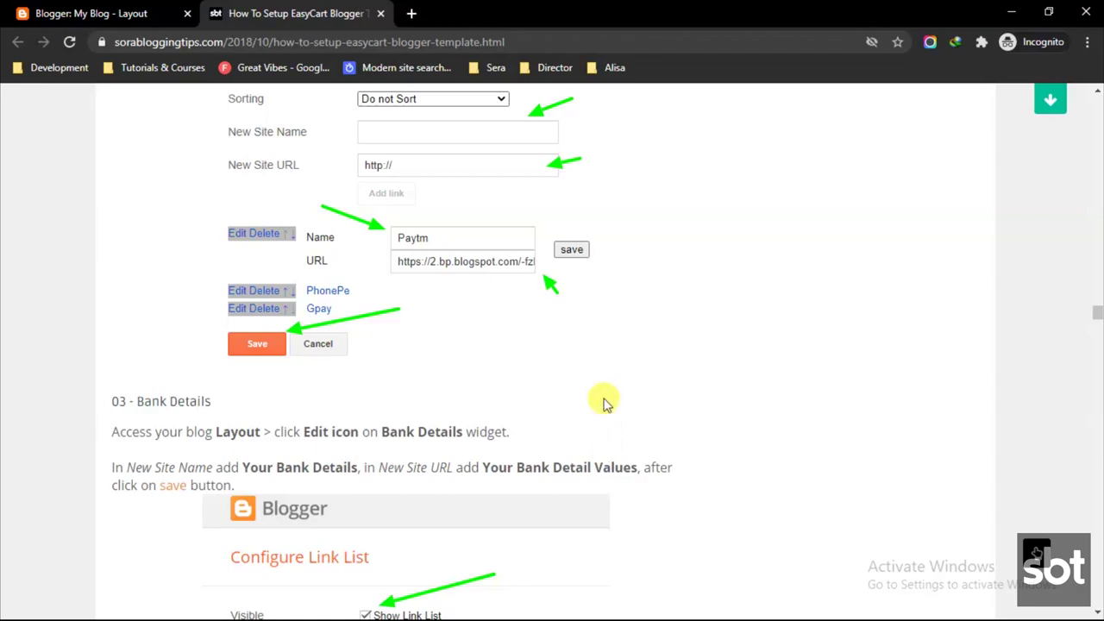
- Read the guide's Bank Details section and its example of the bank detail names and values
{"action": "scroll", "coordinate": [604, 401], "scroll_direction": "down", "scroll_amount": 3}
{"action": "left_click_drag", "start_coordinate": [113, 160], "coordinate": [217, 161]}
{"action": "left_click", "coordinate": [160, 186]}
{"action": "left_click_drag", "start_coordinate": [114, 191], "coordinate": [261, 245]}
{"action": "left_click", "coordinate": [376, 295]}
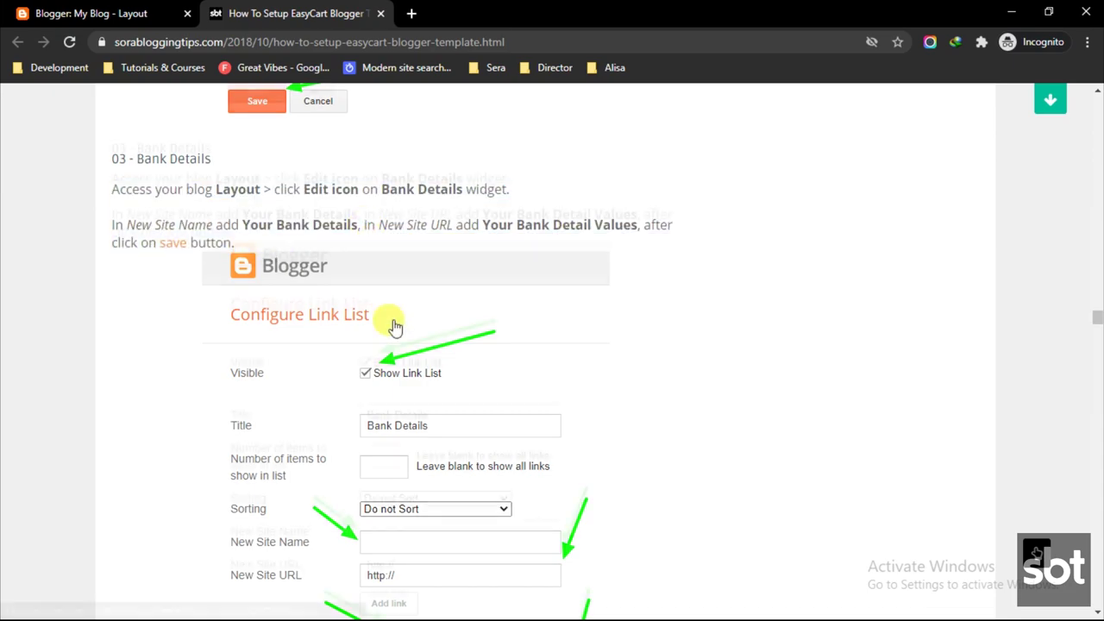
{"action": "scroll", "coordinate": [384, 328], "scroll_direction": "down", "scroll_amount": 2}
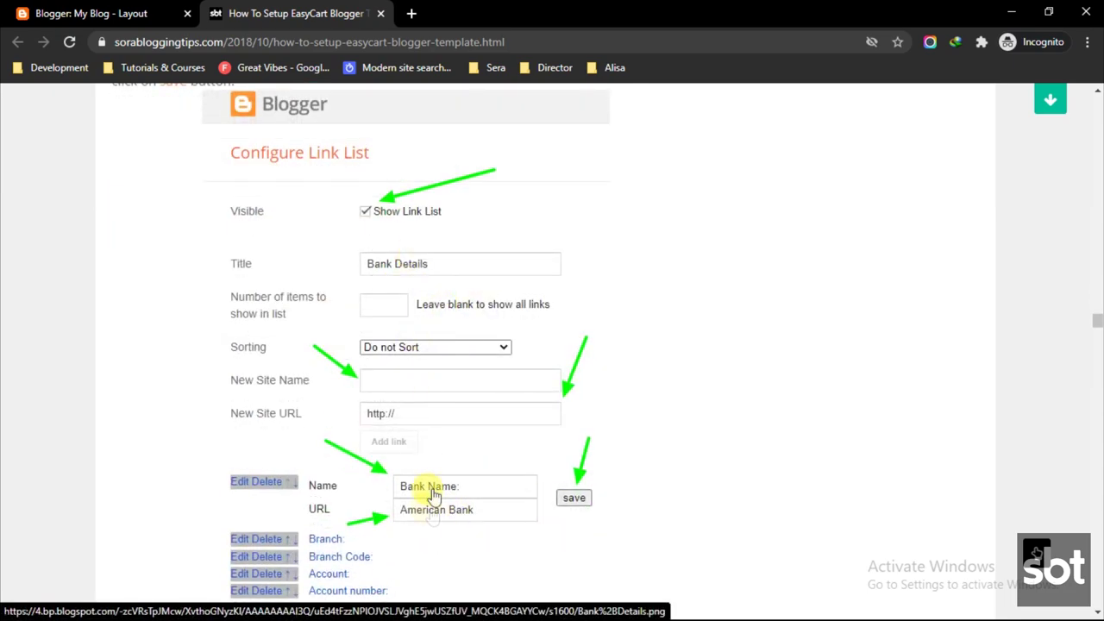
- Open the Bank Details widget in the blog's layout, then review and save its Bank Name entry
{"action": "left_click", "coordinate": [136, 11]}
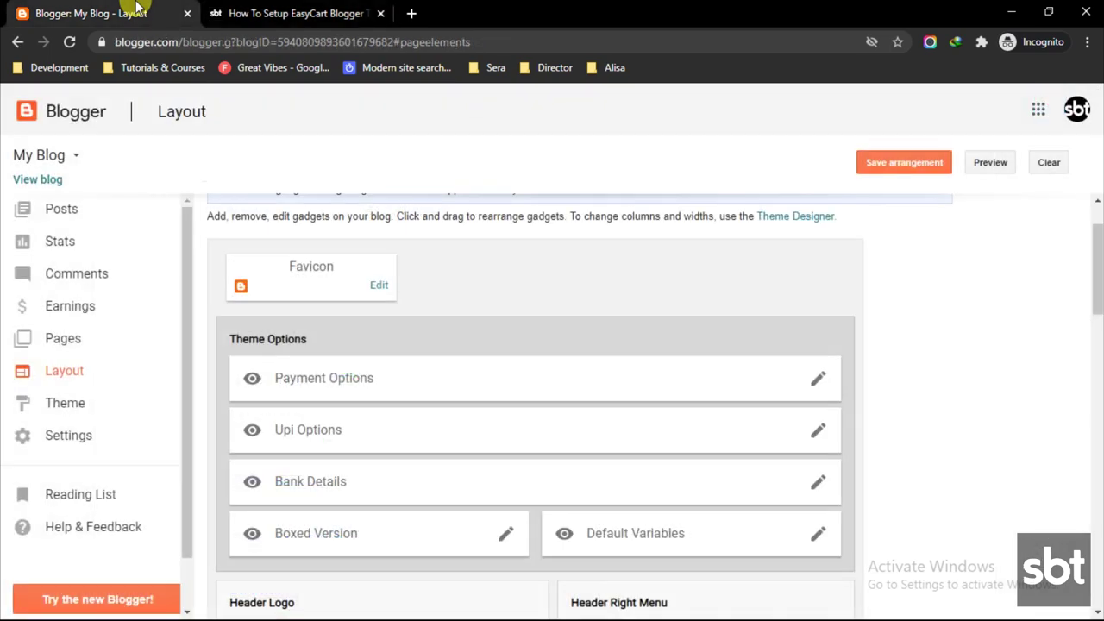
{"action": "left_click", "coordinate": [815, 482]}
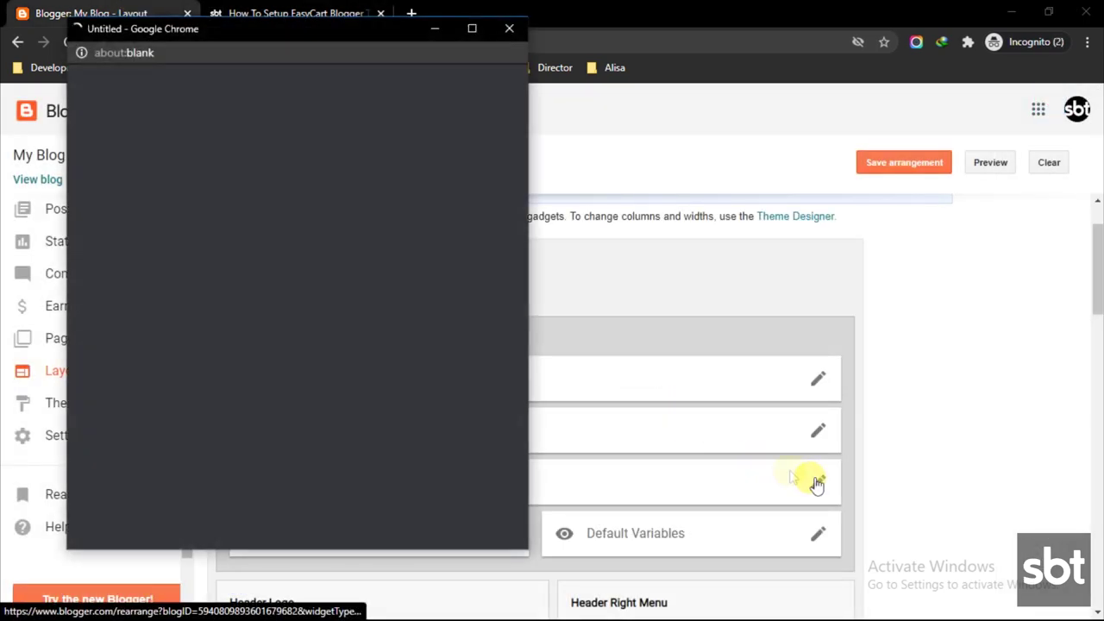
{"action": "scroll", "coordinate": [301, 349], "scroll_direction": "down", "scroll_amount": 1}
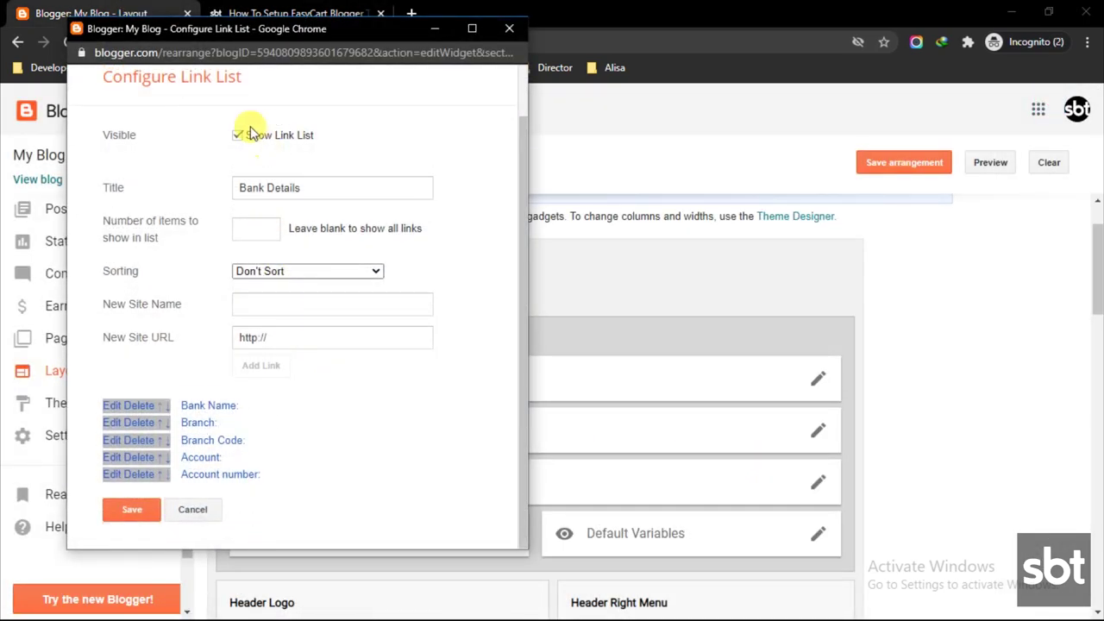
{"action": "left_click", "coordinate": [115, 407]}
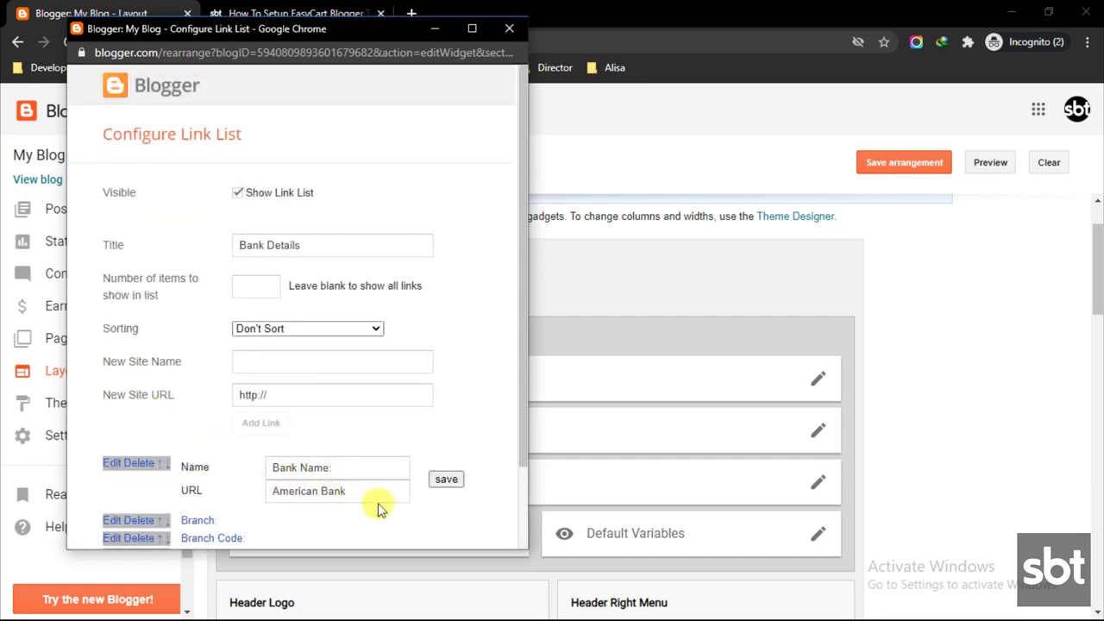
{"action": "left_click", "coordinate": [449, 481]}
{"action": "scroll", "coordinate": [259, 470], "scroll_direction": "down", "scroll_amount": 1}
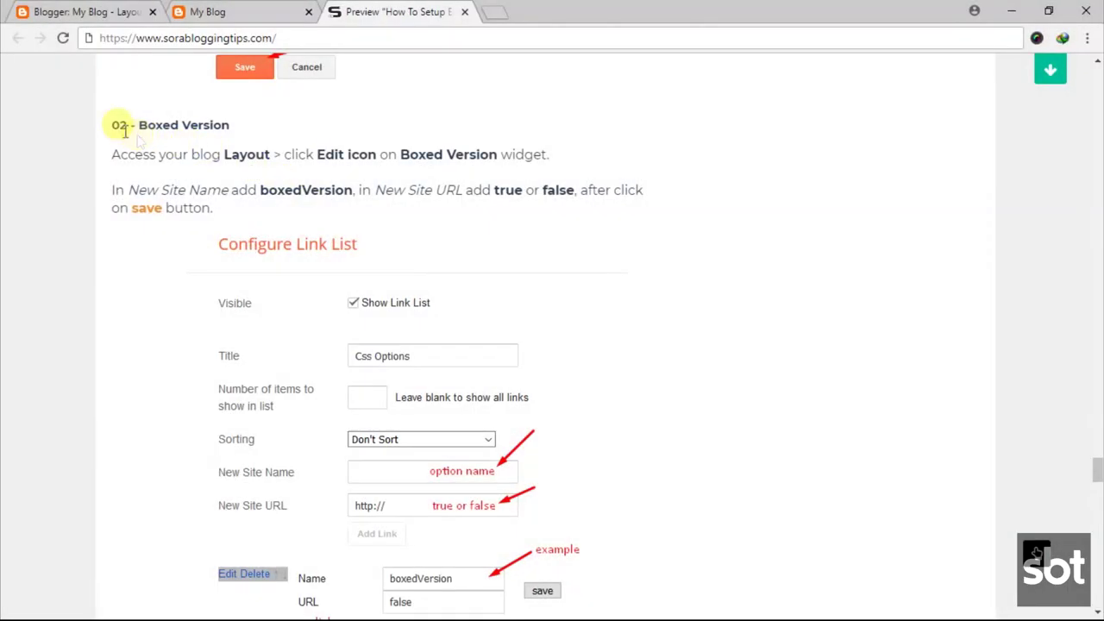
- Read the guide's Boxed Version section on the boxedVersion entry and its true or false values
{"action": "left_click_drag", "start_coordinate": [114, 125], "coordinate": [239, 131]}
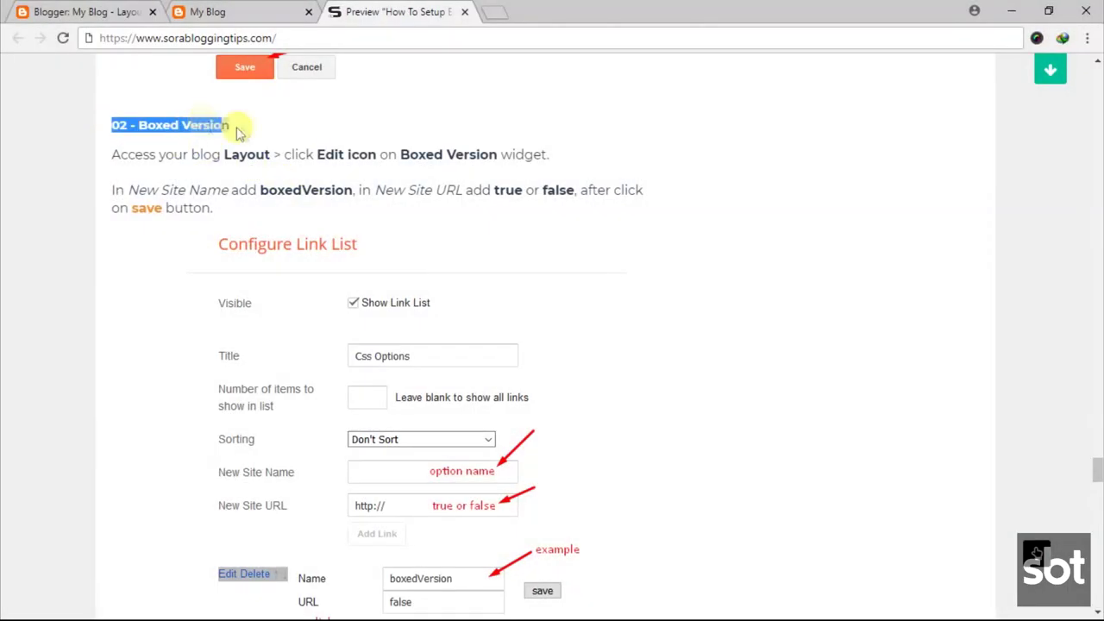
{"action": "left_click", "coordinate": [123, 157]}
{"action": "left_click_drag", "start_coordinate": [114, 154], "coordinate": [594, 158]}
{"action": "left_click", "coordinate": [252, 181]}
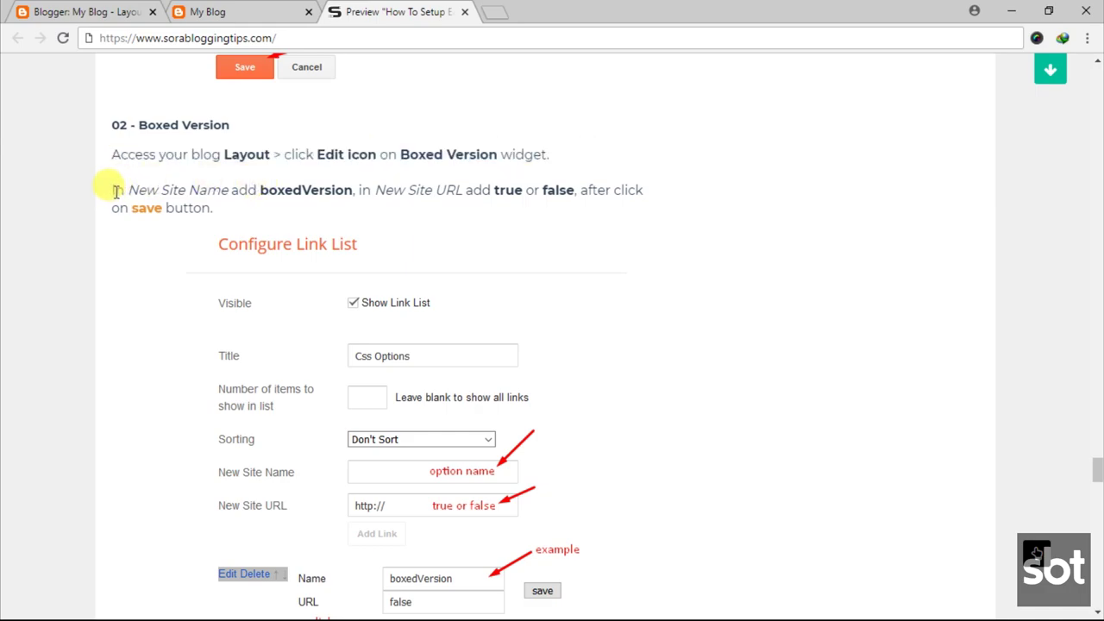
{"action": "left_click_drag", "start_coordinate": [113, 190], "coordinate": [264, 214]}
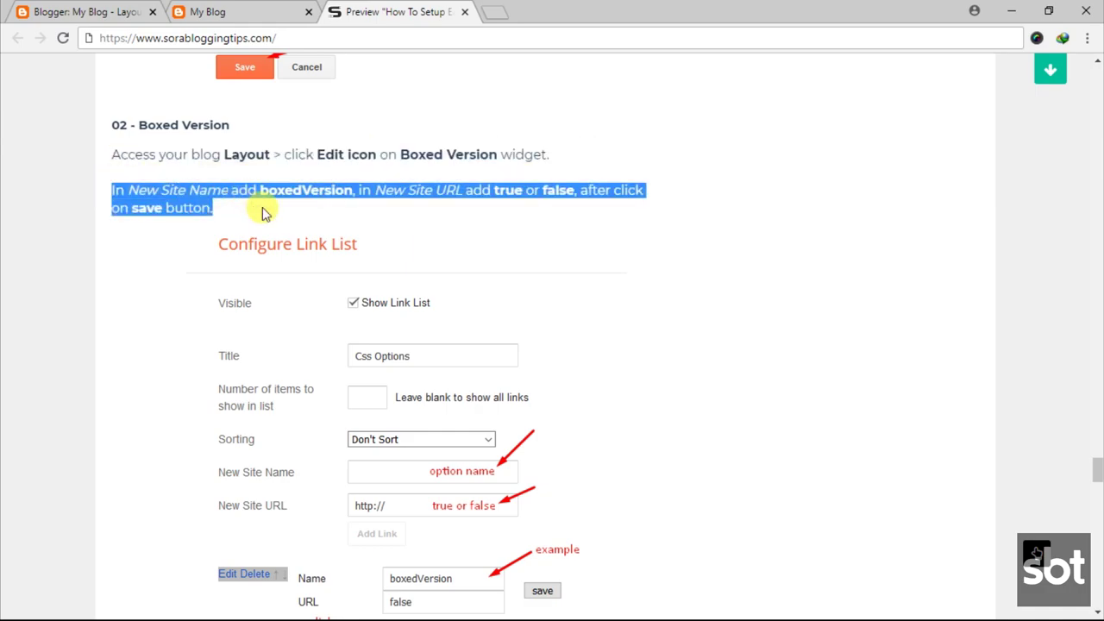
{"action": "left_click", "coordinate": [303, 189]}
- Open the Boxed Version widget in the blog's layout and save its boxedVersion entry with false as the URL
{"action": "left_click", "coordinate": [73, 9]}
{"action": "left_click", "coordinate": [504, 431]}
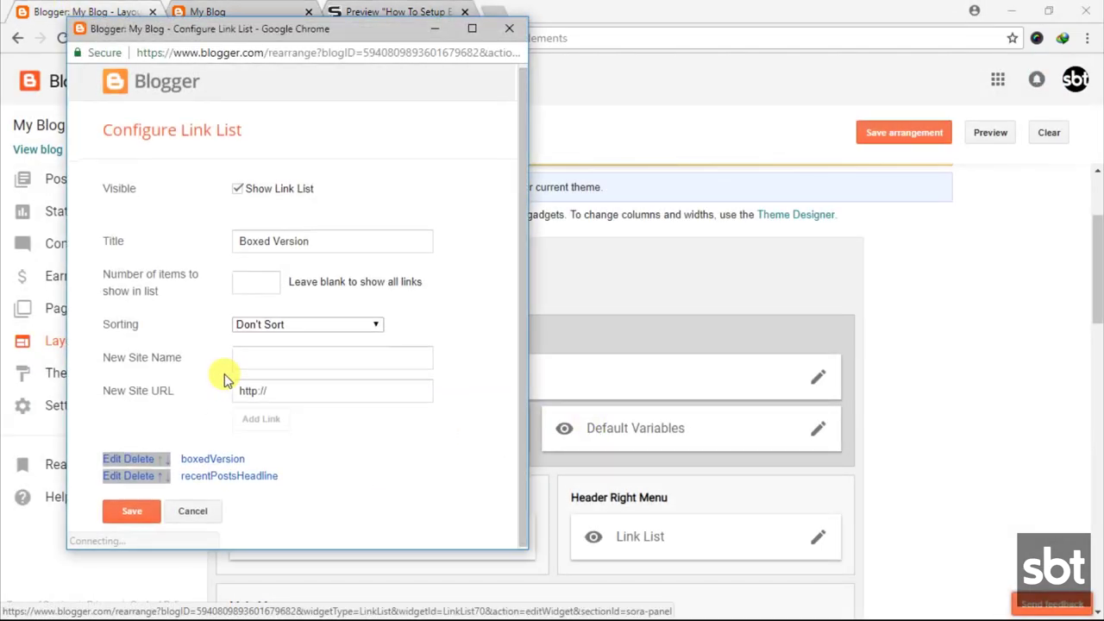
{"action": "left_click", "coordinate": [111, 459]}
{"action": "scroll", "coordinate": [288, 422], "scroll_direction": "down", "scroll_amount": 1}
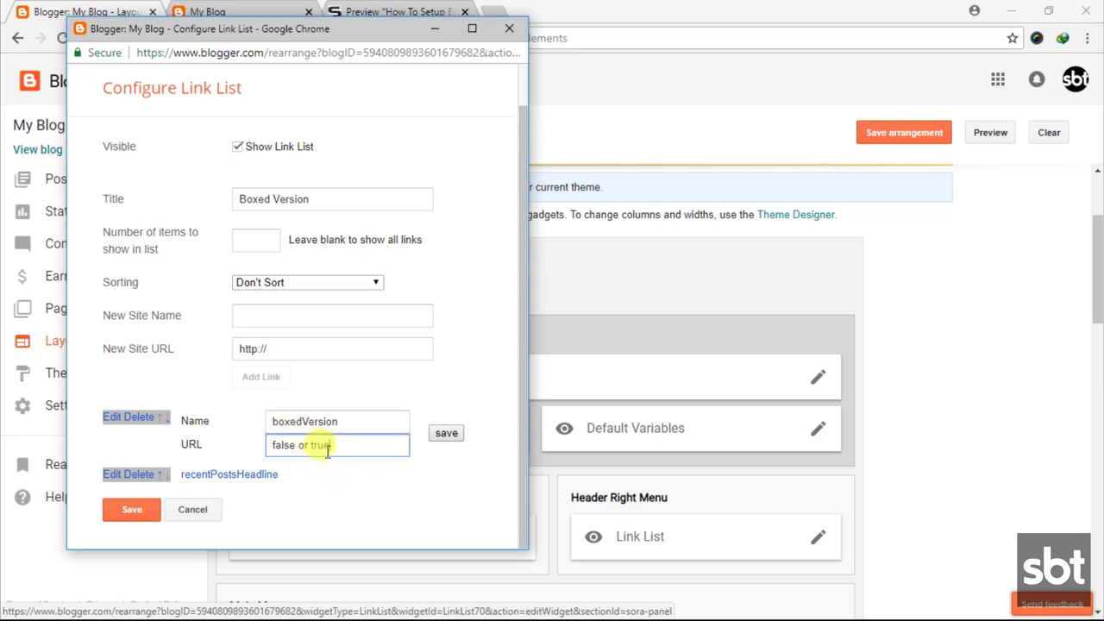
{"action": "key", "text": "BackSpace"}
{"action": "key", "text": "BackSpace"}
{"action": "key", "text": "BackSpace"}
{"action": "key", "text": "BackSpace"}
{"action": "key", "text": "BackSpace"}
{"action": "key", "text": "BackSpace"}
{"action": "key", "text": "BackSpace"}
{"action": "key", "text": "BackSpace"}
{"action": "left_click", "coordinate": [453, 436]}
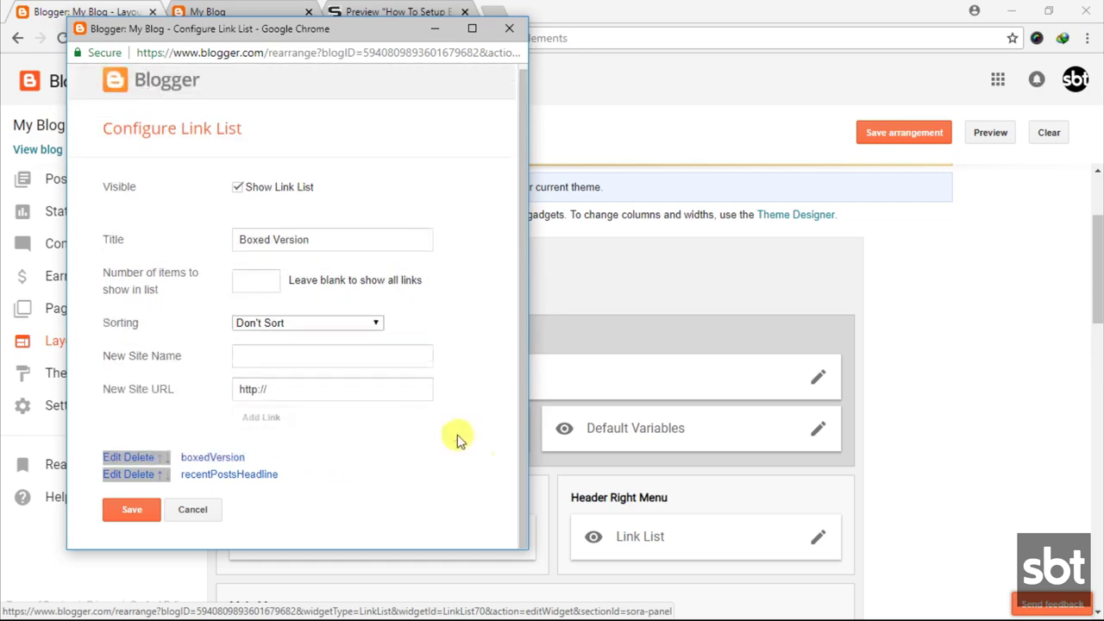
- Set the recentPostsHeadline entry's URL to true and save the entry
{"action": "left_click", "coordinate": [113, 475]}
{"action": "scroll", "coordinate": [311, 470], "scroll_direction": "down", "scroll_amount": 1}
{"action": "left_click", "coordinate": [322, 466]}
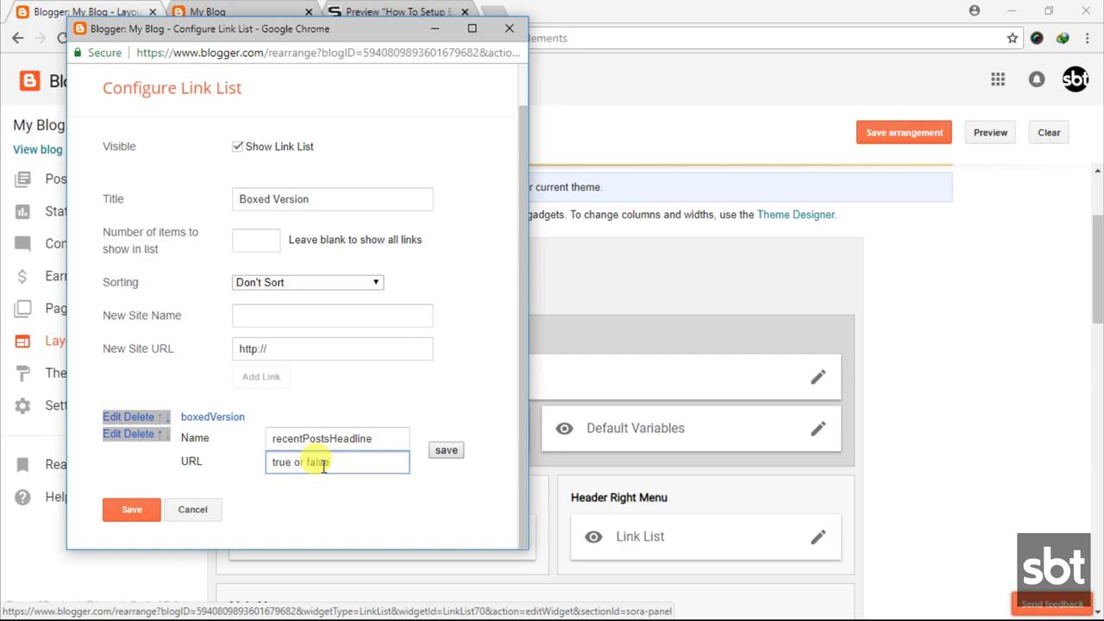
{"action": "key", "text": "BackSpace"}
{"action": "key", "text": "BackSpace"}
{"action": "key", "text": "BackSpace"}
{"action": "key", "text": "BackSpace"}
{"action": "key", "text": "BackSpace"}
{"action": "key", "text": "BackSpace"}
{"action": "key", "text": "BackSpace"}
{"action": "key", "text": "BackSpace"}
{"action": "key", "text": "BackSpace"}
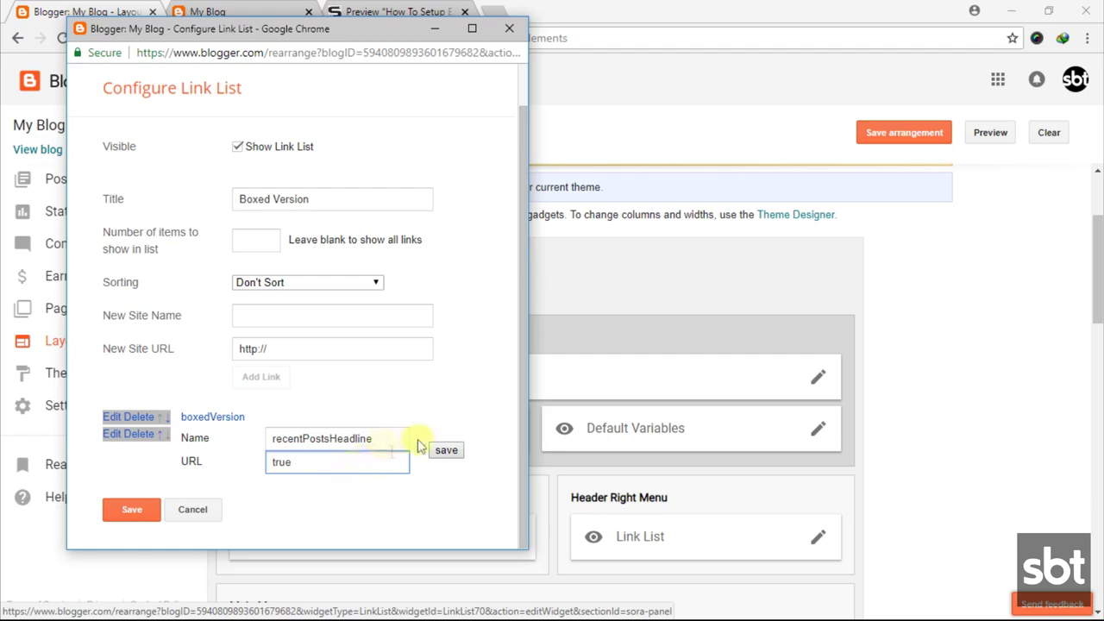
{"action": "left_click", "coordinate": [444, 451]}
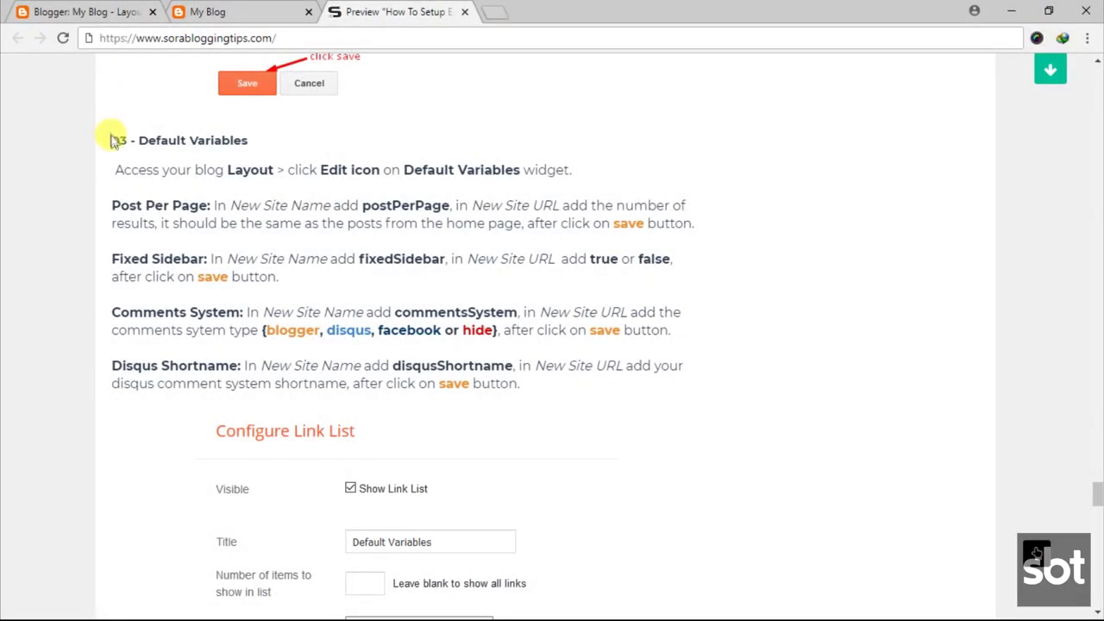
- Read the guide's Default Variables section, covering posts per page, fixed sidebar, comments system and Disqus shortname
{"action": "left_click_drag", "start_coordinate": [115, 141], "coordinate": [237, 147]}
{"action": "left_click", "coordinate": [170, 165]}
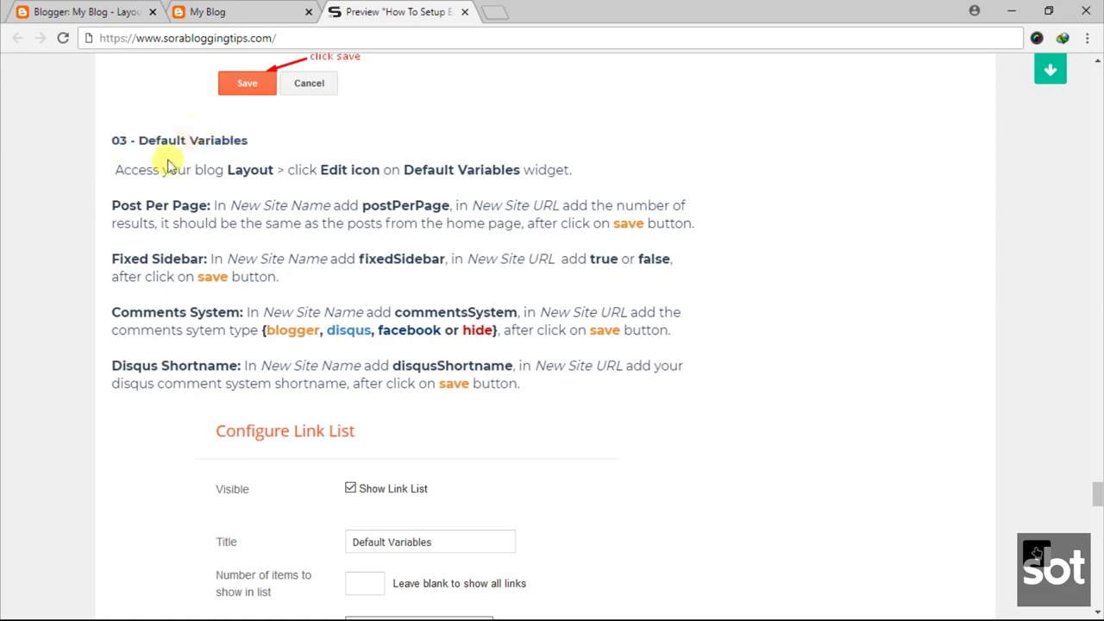
{"action": "left_click_drag", "start_coordinate": [119, 169], "coordinate": [592, 172]}
{"action": "left_click", "coordinate": [533, 163]}
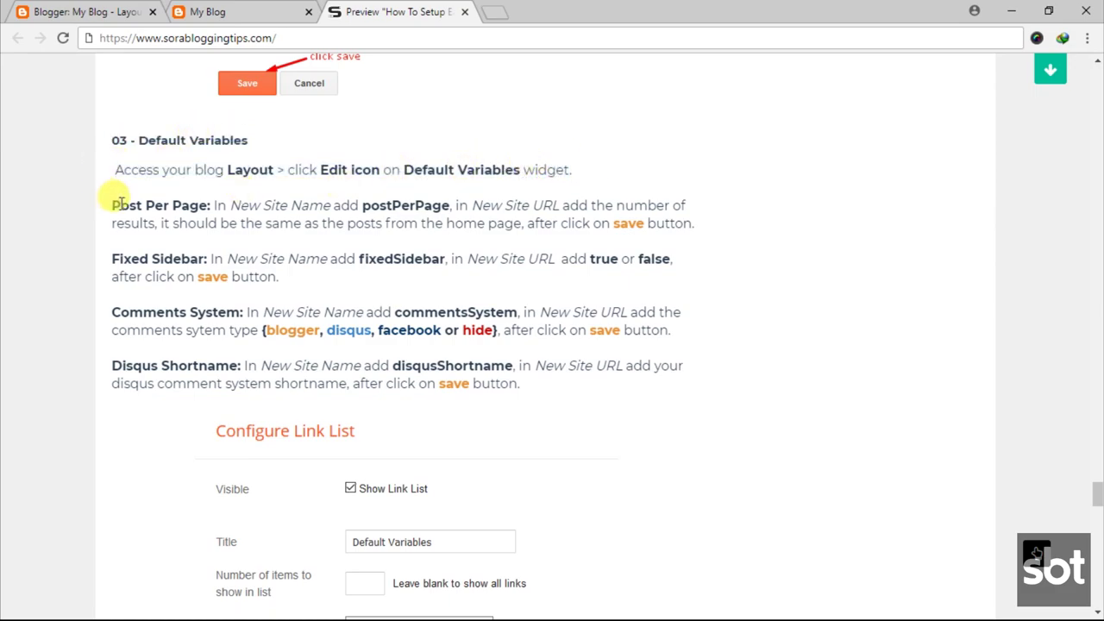
{"action": "left_click_drag", "start_coordinate": [140, 200], "coordinate": [699, 222]}
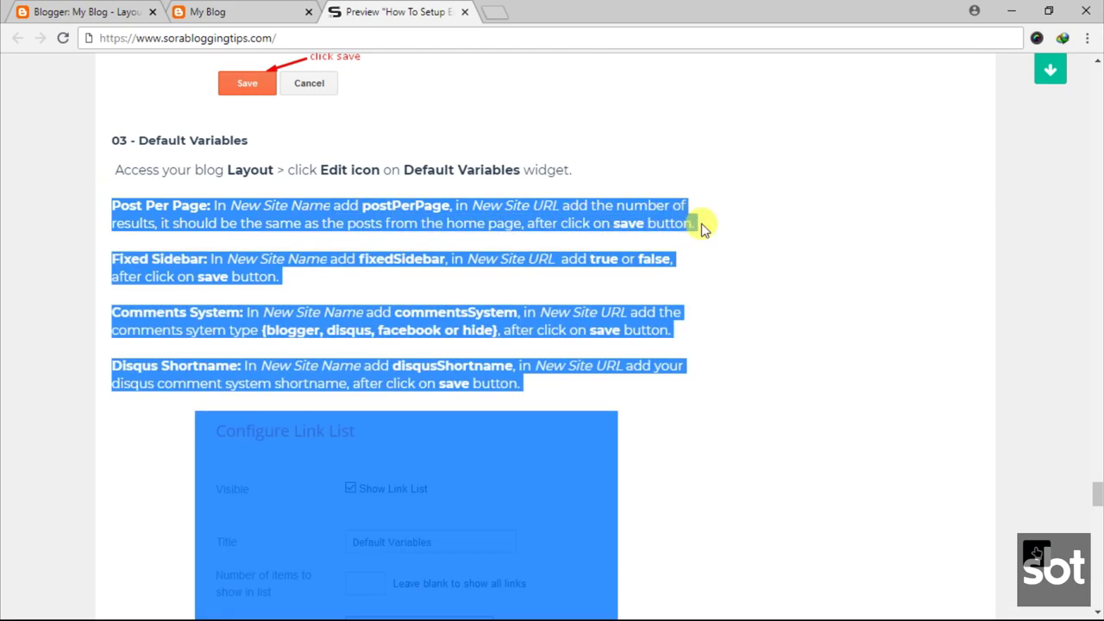
{"action": "left_click", "coordinate": [518, 226]}
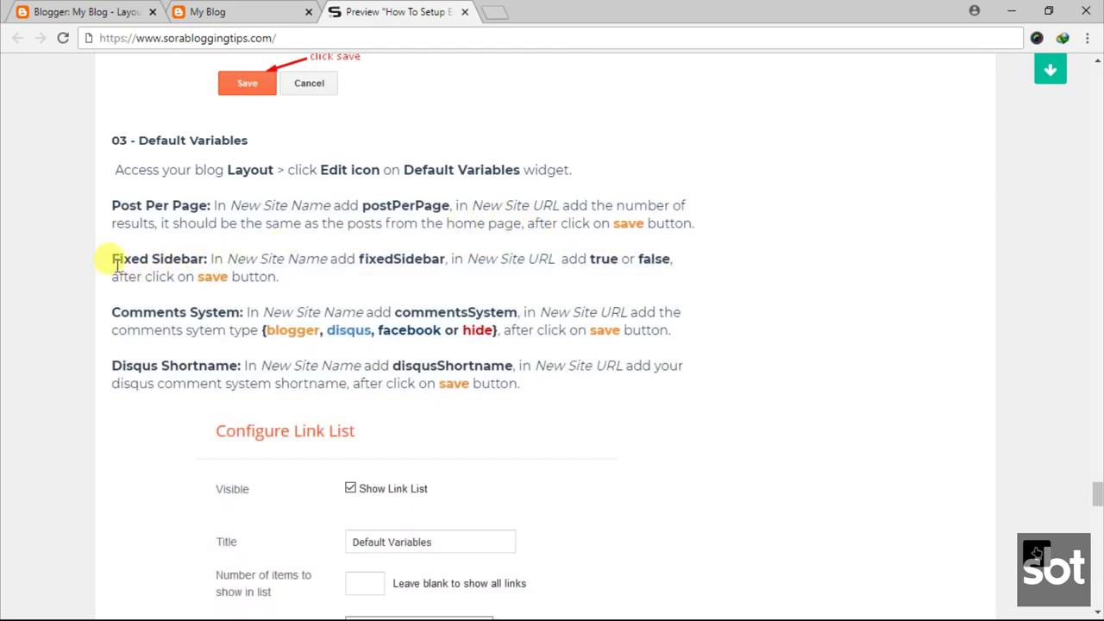
{"action": "left_click_drag", "start_coordinate": [113, 258], "coordinate": [296, 284]}
{"action": "left_click", "coordinate": [174, 302]}
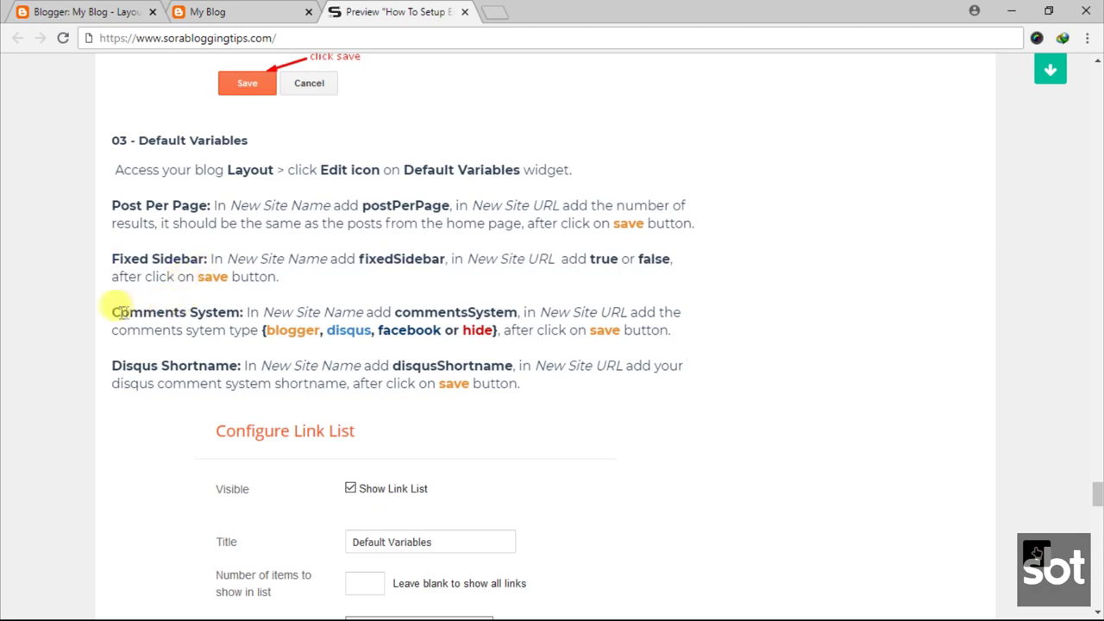
{"action": "left_click_drag", "start_coordinate": [115, 312], "coordinate": [695, 339]}
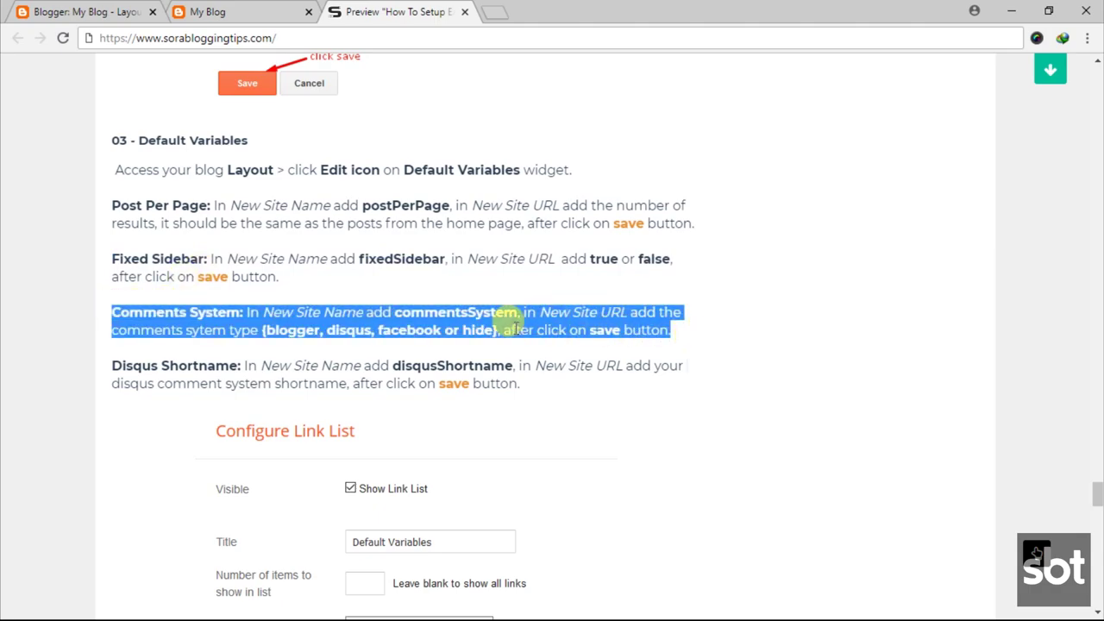
{"action": "left_click", "coordinate": [207, 334]}
{"action": "left_click_drag", "start_coordinate": [354, 382], "coordinate": [525, 394]}
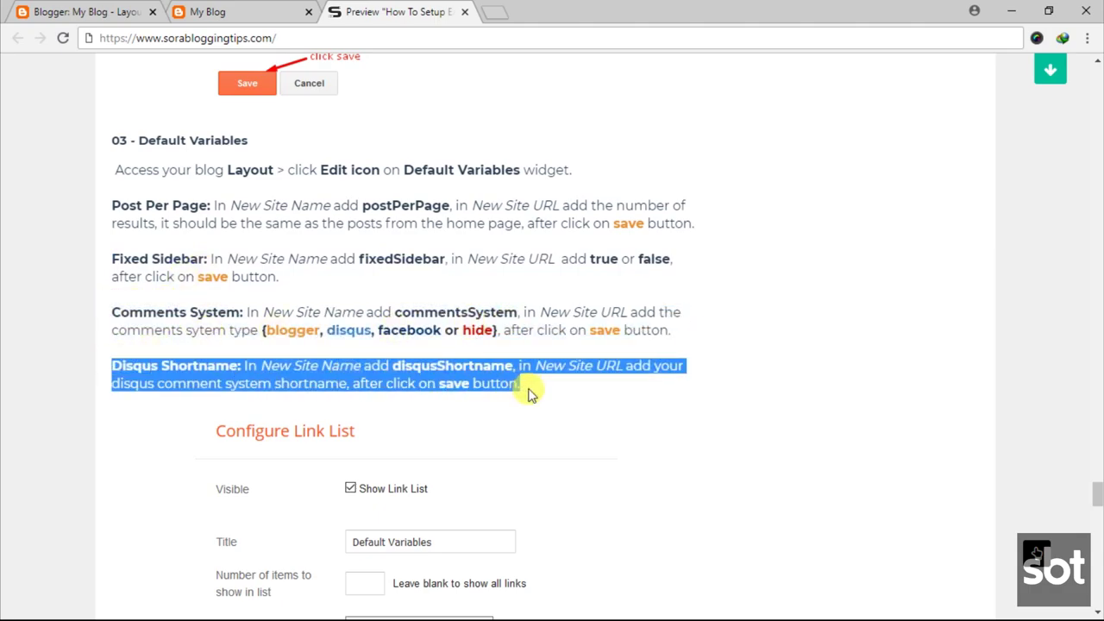
{"action": "left_click", "coordinate": [395, 374]}
- Open the Default Variables widget in the blog's layout and save its postPerPage entry with 9 as the URL
{"action": "left_click", "coordinate": [95, 11]}
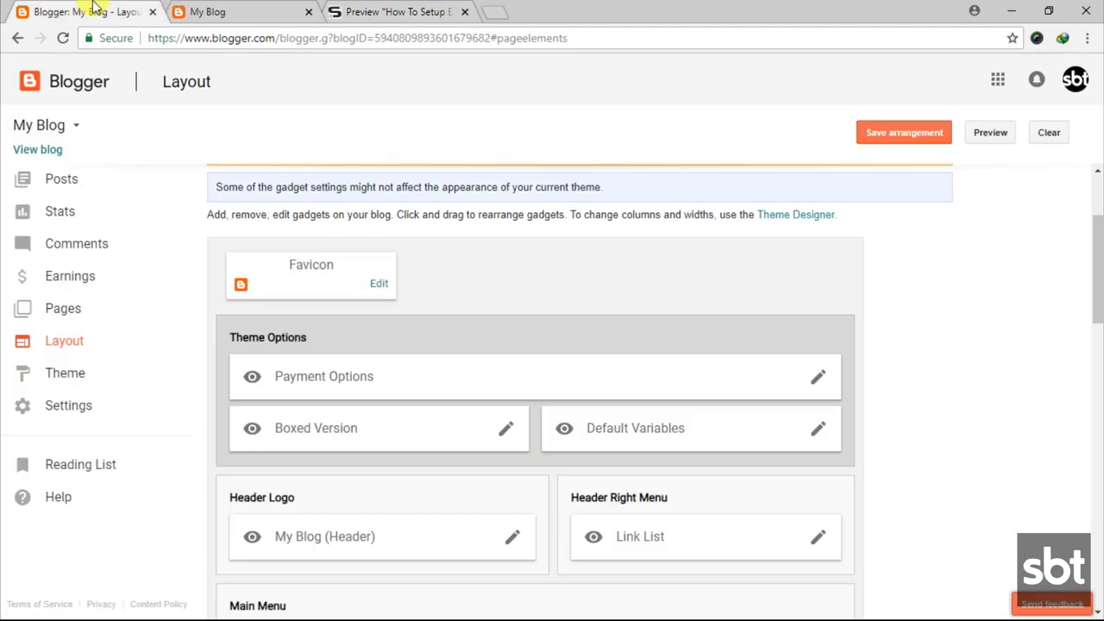
{"action": "left_click", "coordinate": [818, 427]}
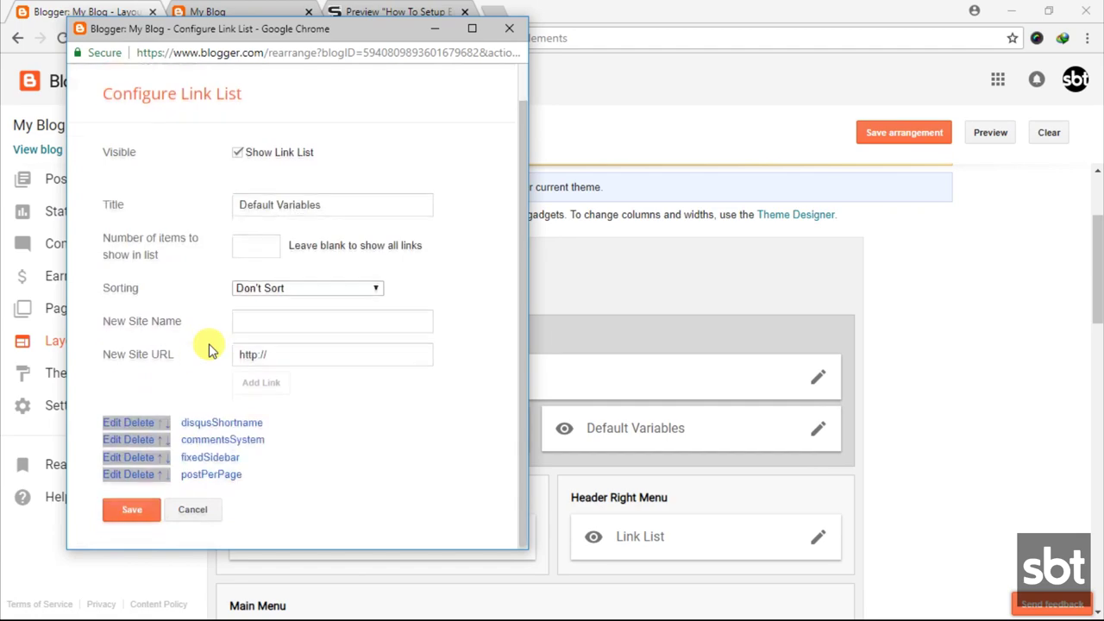
{"action": "left_click", "coordinate": [112, 475]}
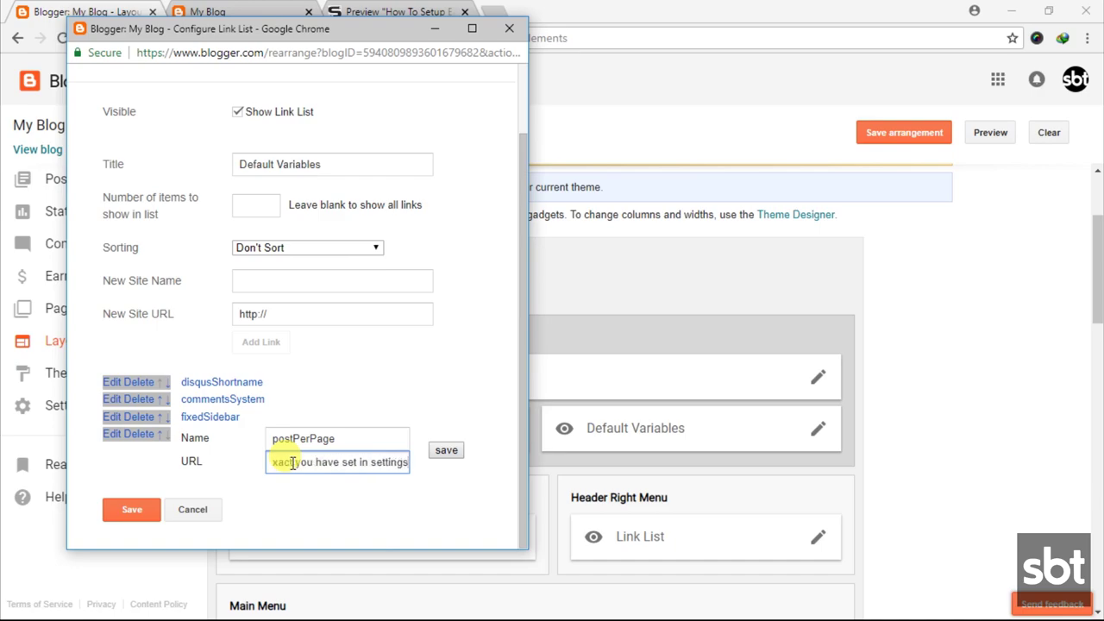
{"action": "key", "text": "BackSpace"}
{"action": "key", "text": "BackSpace"}
{"action": "key", "text": "BackSpace"}
{"action": "key", "text": "BackSpace"}
{"action": "key", "text": "BackSpace"}
{"action": "key", "text": "BackSpace"}
{"action": "key", "text": "BackSpace"}
{"action": "key", "text": "BackSpace"}
{"action": "key", "text": "BackSpace"}
{"action": "key", "text": "BackSpace"}
{"action": "key", "text": "BackSpace"}
{"action": "key", "text": "BackSpace"}
{"action": "key", "text": "BackSpace"}
{"action": "key", "text": "BackSpace"}
{"action": "key", "text": "BackSpace"}
{"action": "key", "text": "BackSpace"}
{"action": "key", "text": "BackSpace"}
{"action": "key", "text": "BackSpace"}
{"action": "key", "text": "BackSpace"}
{"action": "key", "text": "BackSpace"}
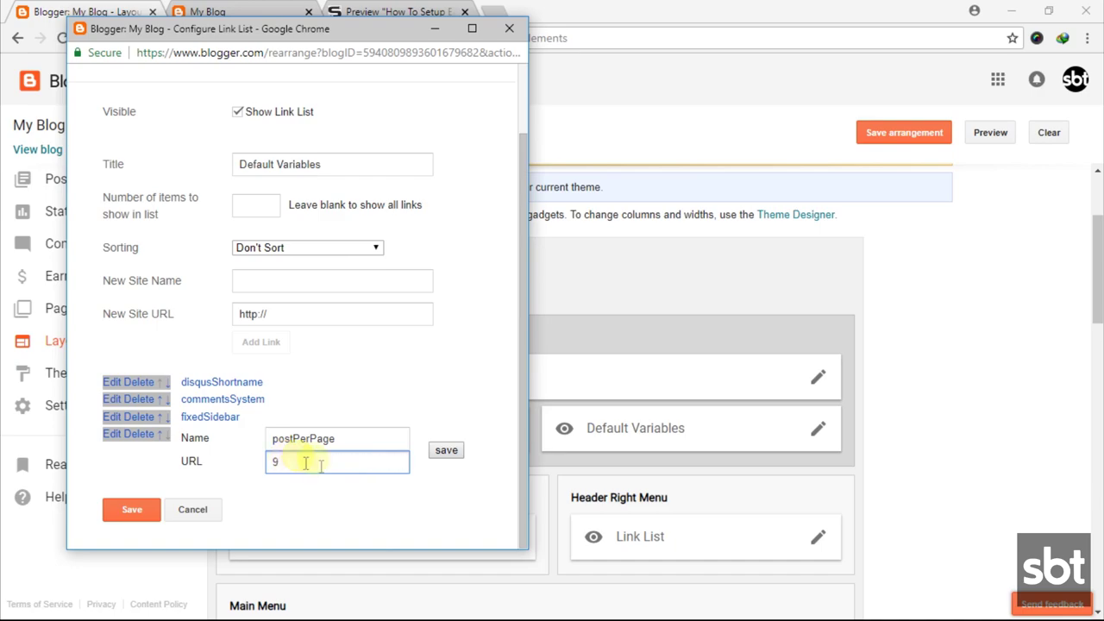
{"action": "left_click", "coordinate": [446, 449]}
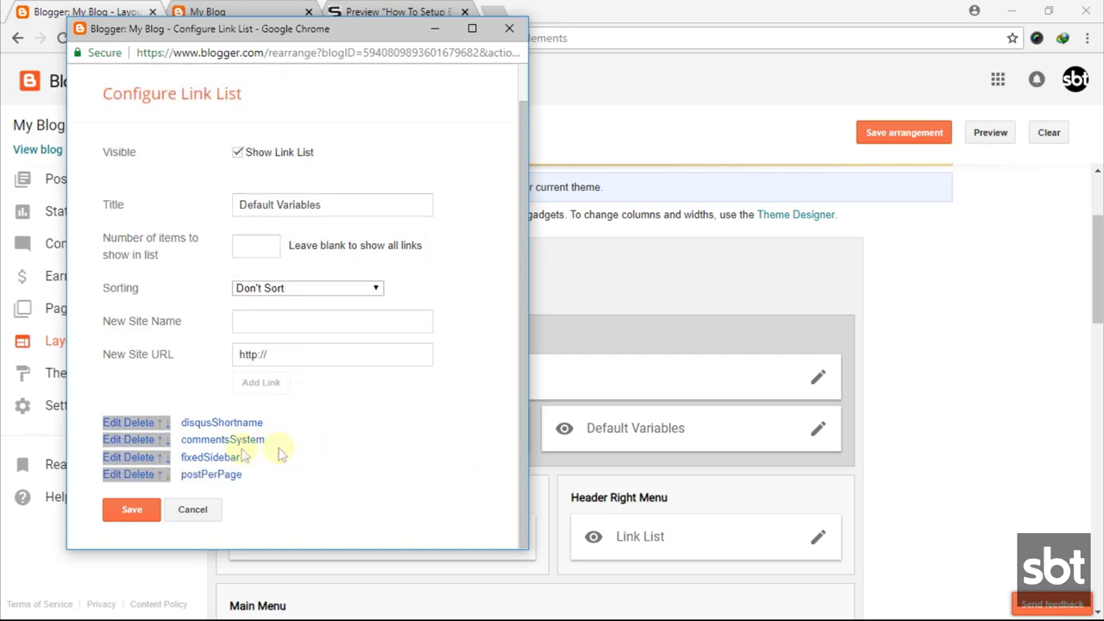
- Save the fixedSidebar entry and set the commentsSystem entry's URL to blogger, saving that entry too
{"action": "left_click", "coordinate": [108, 460]}
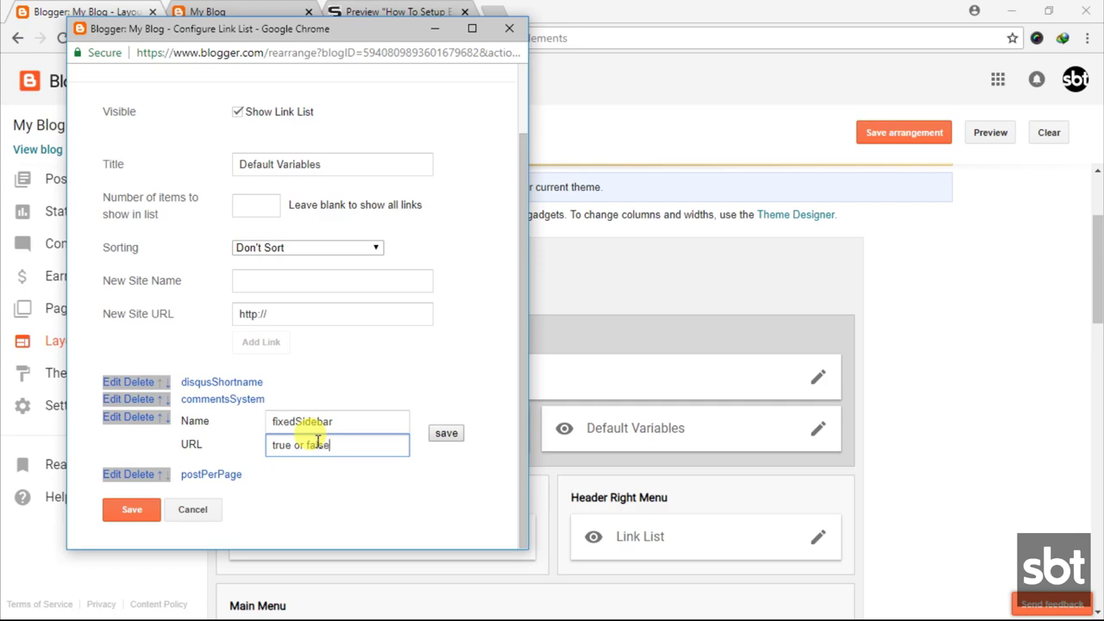
{"action": "left_click", "coordinate": [446, 433]}
{"action": "left_click", "coordinate": [111, 439]}
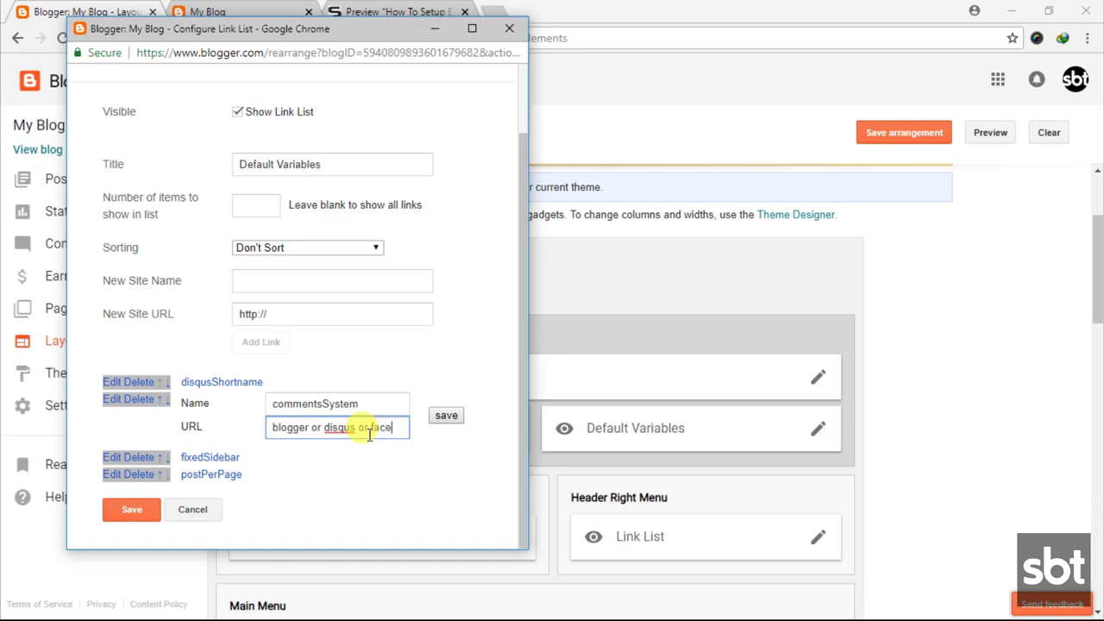
{"action": "type", "text": "or disqus or facebook or hide"}
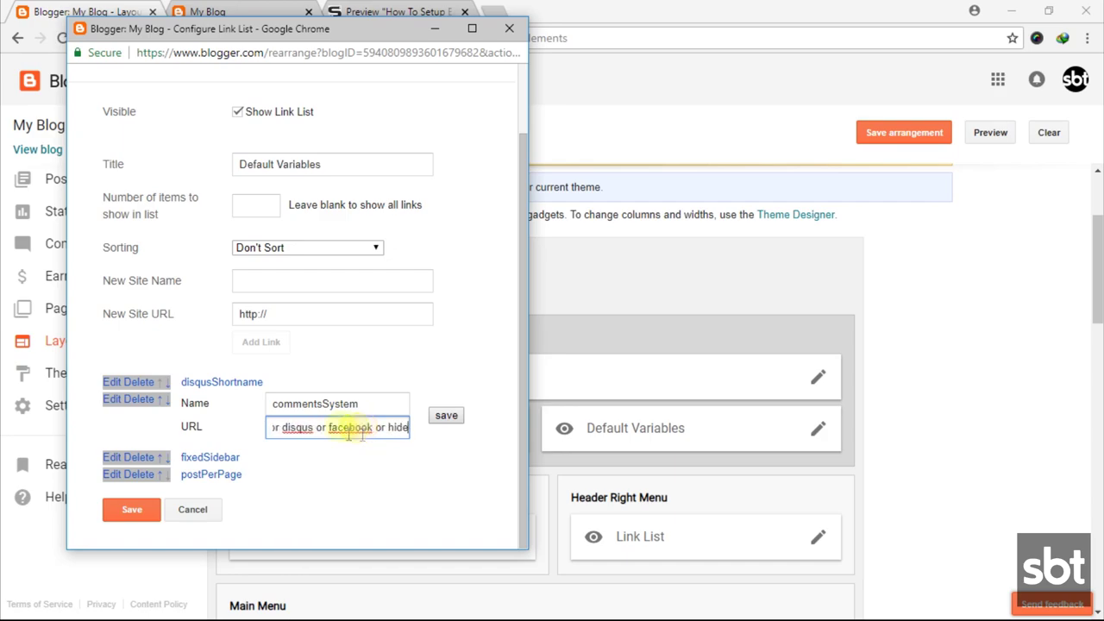
{"action": "triple_click", "coordinate": [328, 431]}
{"action": "type", "text": "blogger"}
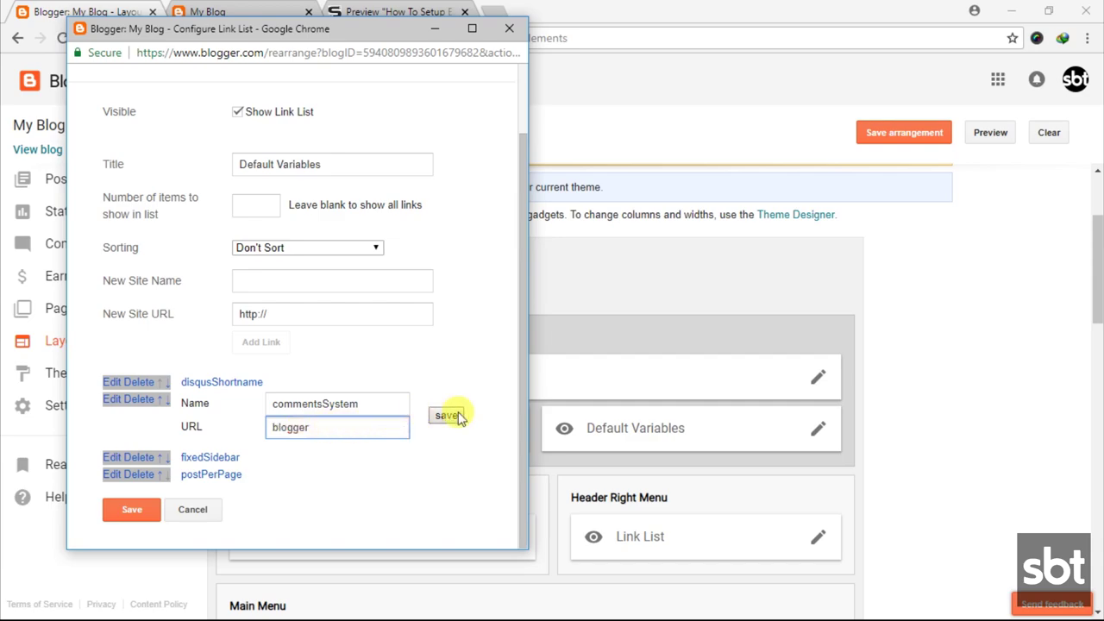
{"action": "left_click", "coordinate": [446, 415]}
- Try "set the disqus id here" as the disqusShortname URL, undo it, and save the entry and the Default Variables widget
{"action": "left_click", "coordinate": [112, 422]}
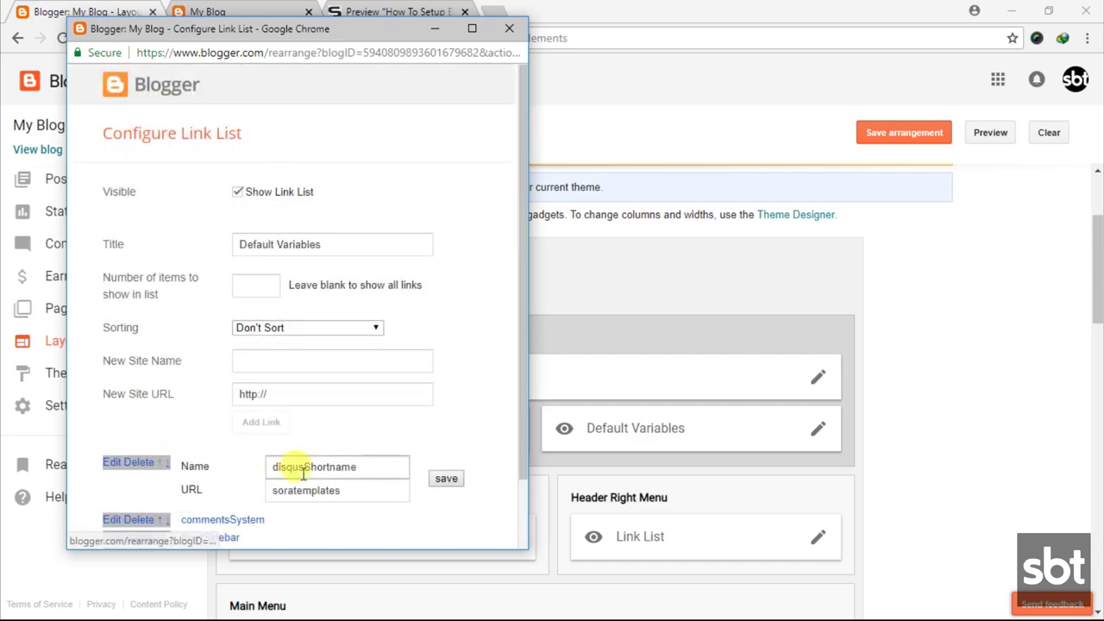
{"action": "left_click", "coordinate": [356, 491]}
{"action": "type", "text": "set the disqus id here"}
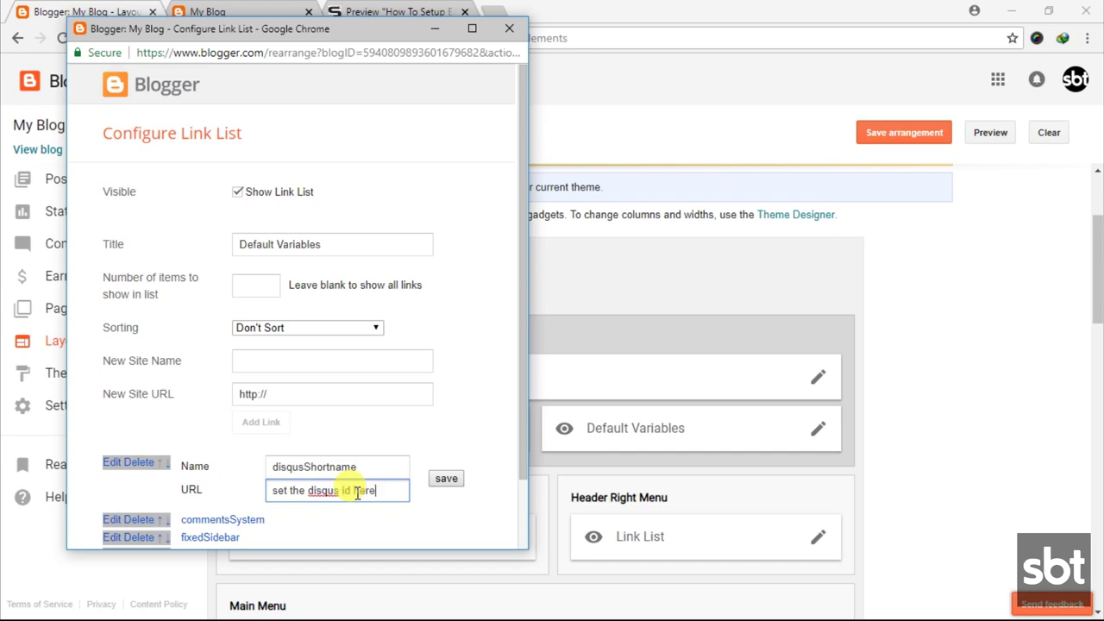
{"action": "key", "text": "ctrl+z"}
{"action": "left_click", "coordinate": [446, 477]}
{"action": "scroll", "coordinate": [284, 505], "scroll_direction": "down", "scroll_amount": 1}
{"action": "left_click", "coordinate": [132, 510]}
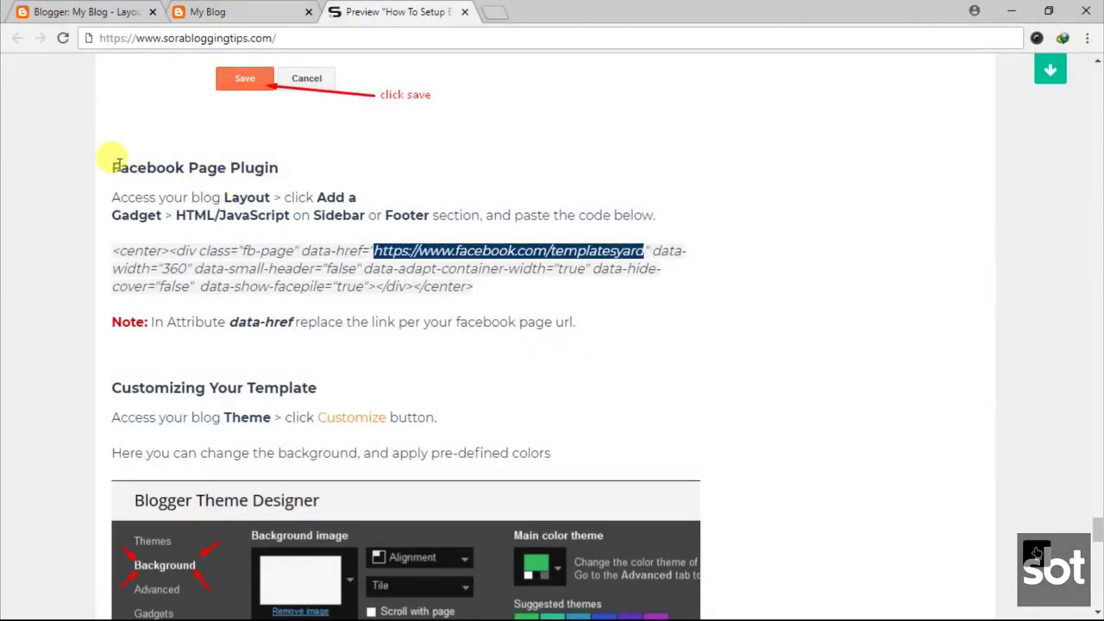
- Read the guide's Facebook Page Plugin section and copy its fb-page embed code
{"action": "left_click_drag", "start_coordinate": [116, 161], "coordinate": [276, 164]}
{"action": "left_click", "coordinate": [128, 192]}
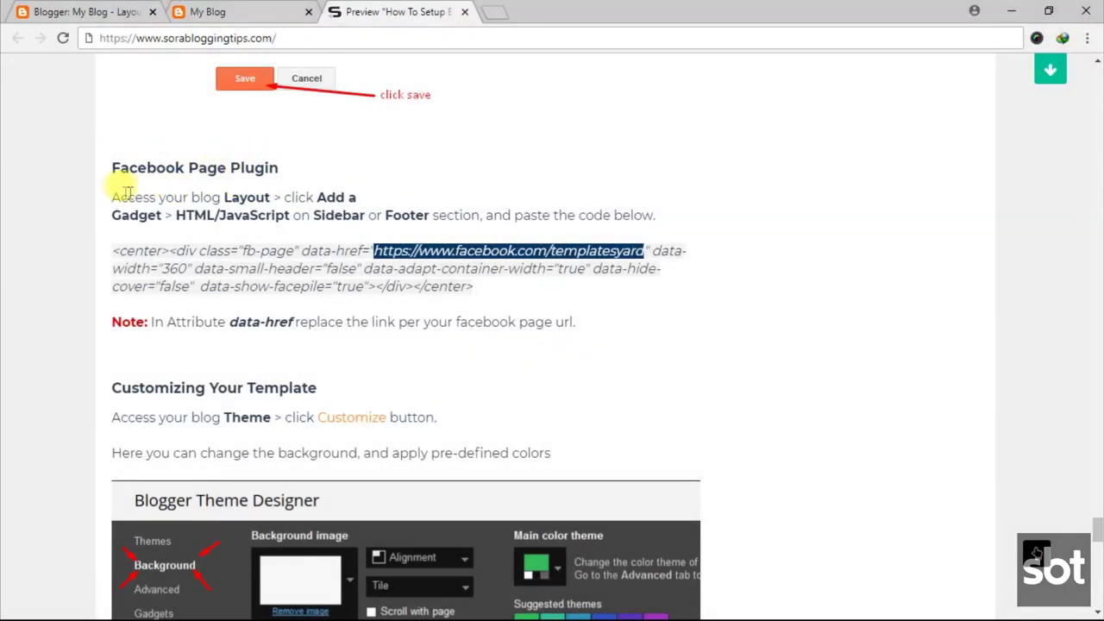
{"action": "left_click_drag", "start_coordinate": [114, 198], "coordinate": [630, 221]}
{"action": "left_click", "coordinate": [136, 261]}
{"action": "left_click_drag", "start_coordinate": [115, 251], "coordinate": [473, 286]}
{"action": "right_click", "coordinate": [231, 265]}
{"action": "left_click", "coordinate": [264, 276]}
- Open the Facebook widget in Sidebar Right (B) and replace its content with the copied embed code
{"action": "left_click", "coordinate": [108, 11]}
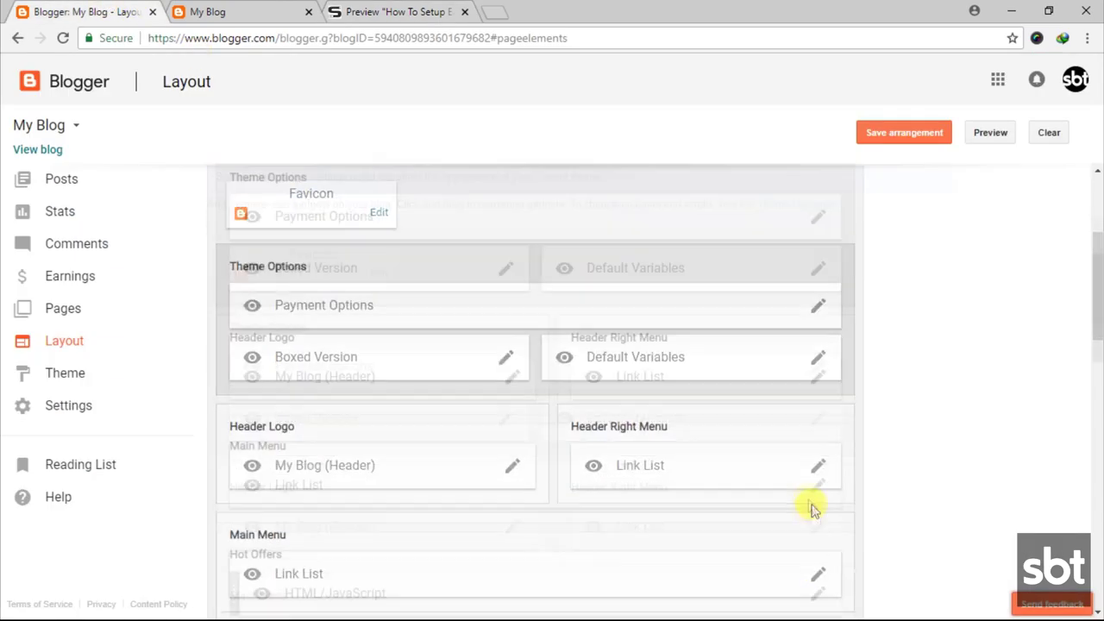
{"action": "scroll", "coordinate": [811, 509], "scroll_direction": "down", "scroll_amount": 10}
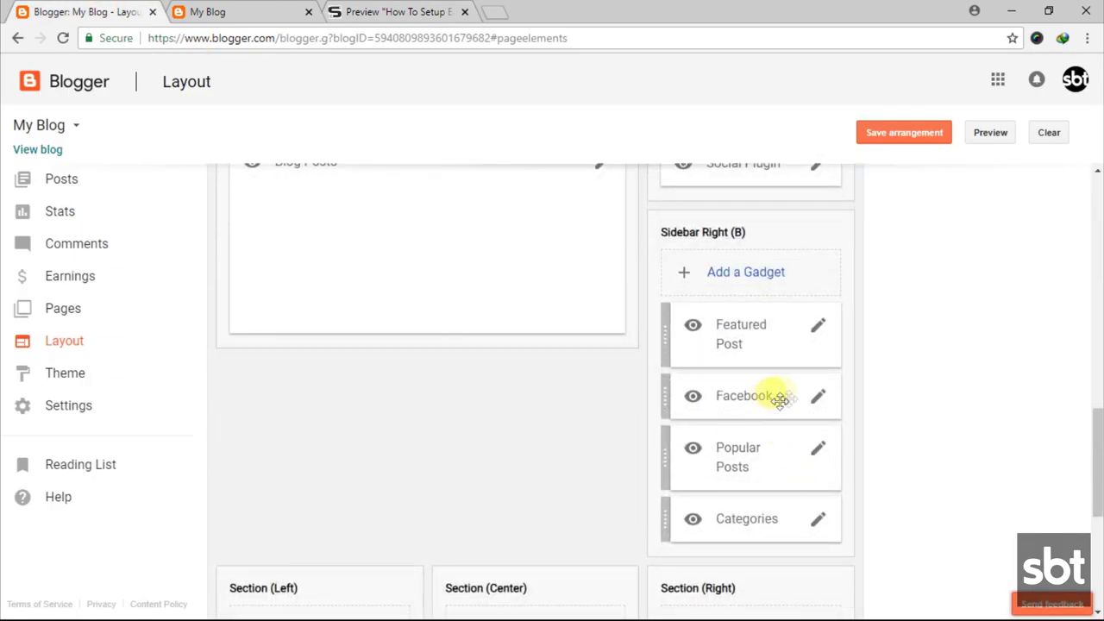
{"action": "left_click", "coordinate": [820, 399]}
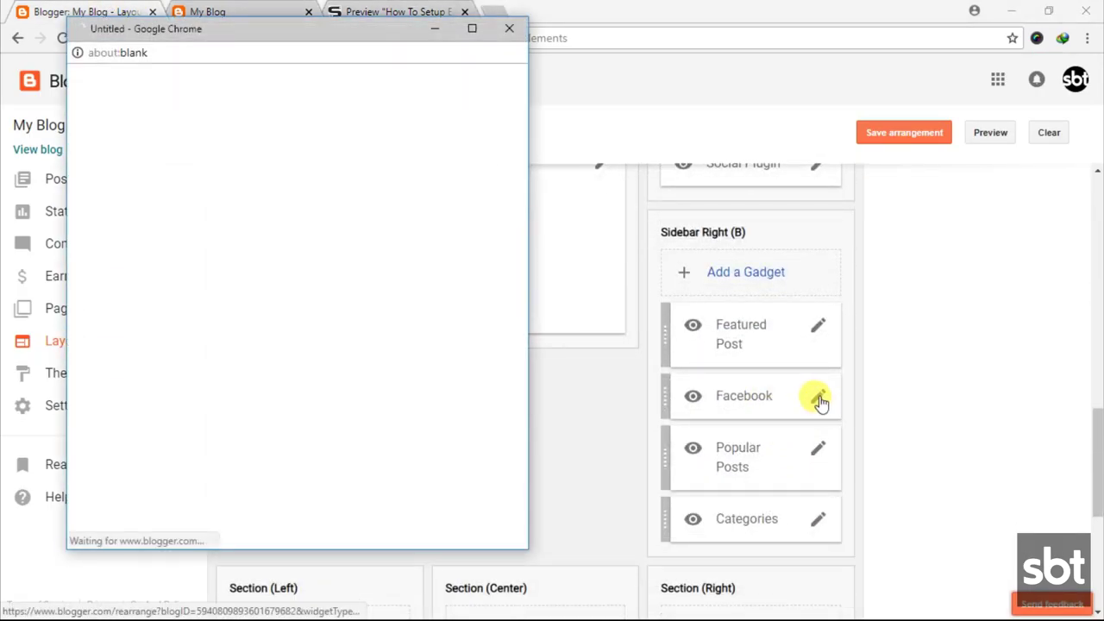
{"action": "left_click", "coordinate": [322, 315]}
{"action": "key", "text": "ctrl+a"}
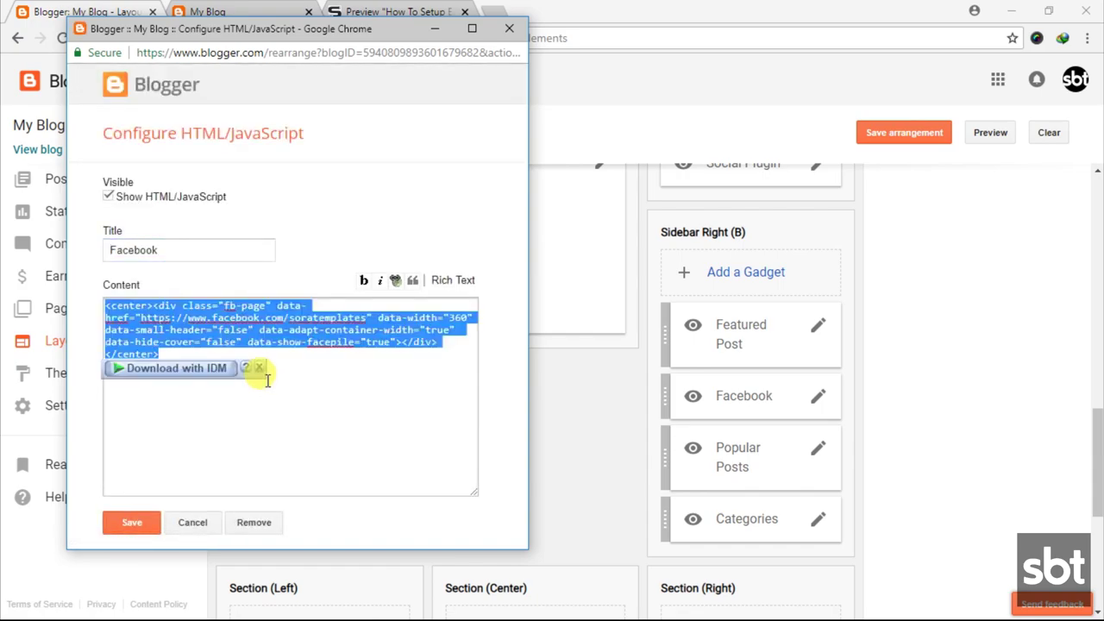
{"action": "key", "text": "ctrl+v"}
- Change the Facebook page name in the code's data-href to soratemplates, save the widget and reload the blog
{"action": "left_click_drag", "start_coordinate": [290, 317], "coordinate": [373, 317]}
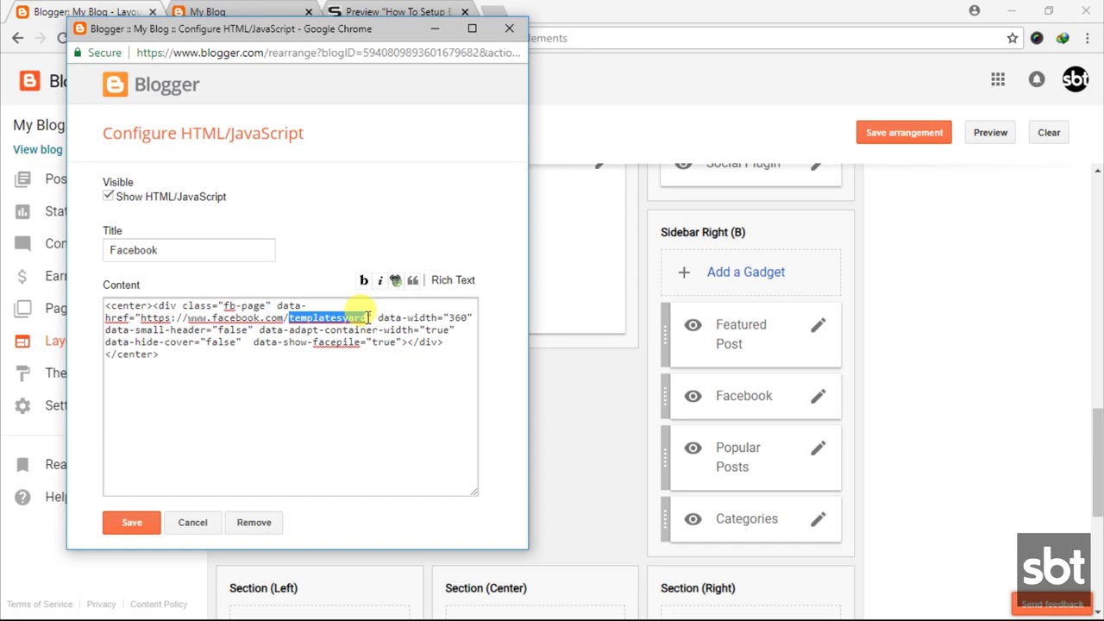
{"action": "type", "text": "yo"}
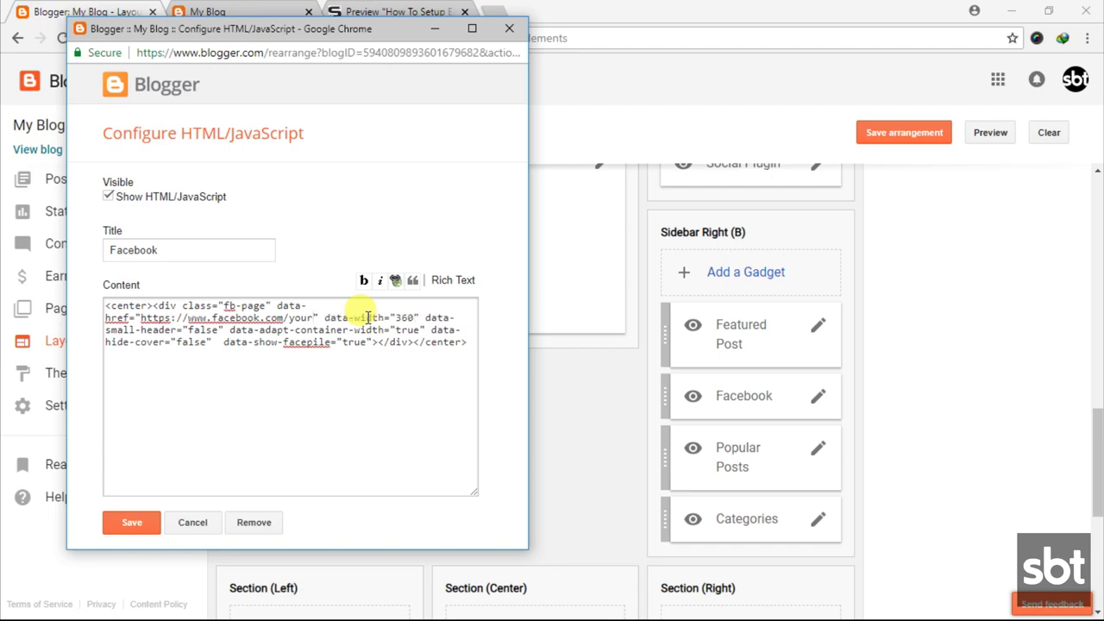
{"action": "key", "text": "BackSpace"}
{"action": "type", "text": "s"}
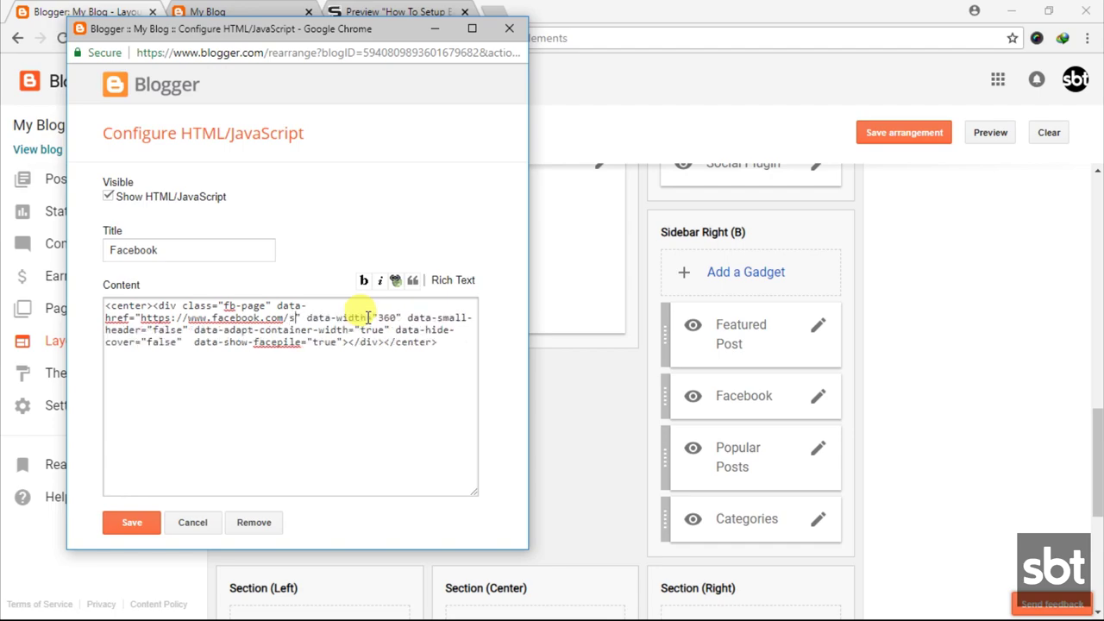
{"action": "type", "text": "oratemplates"}
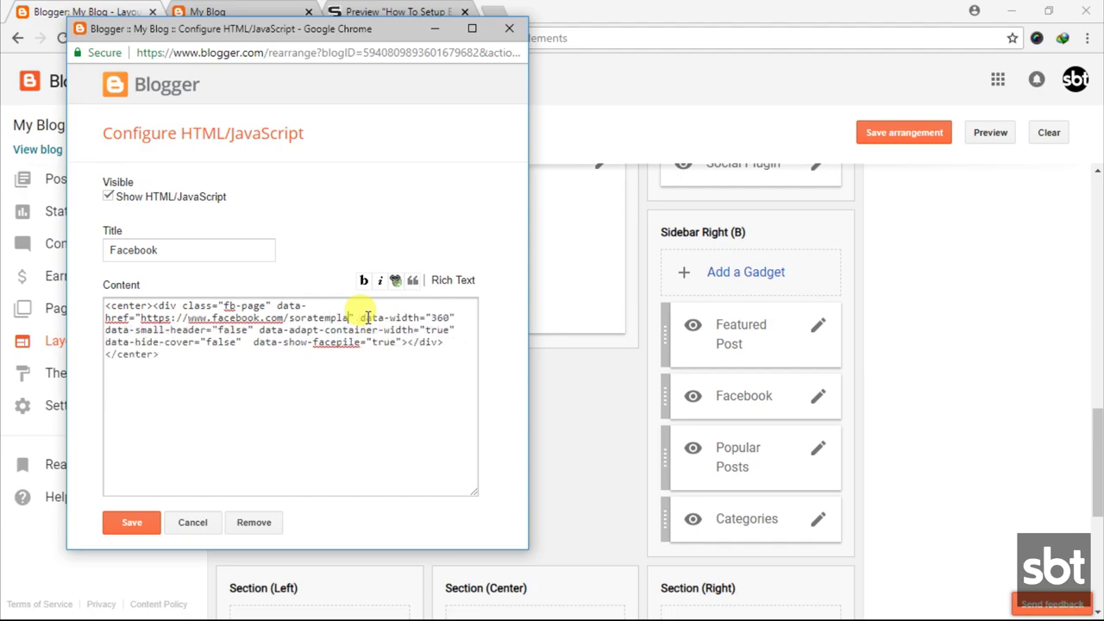
{"action": "left_click", "coordinate": [132, 525]}
{"action": "left_click", "coordinate": [251, 12]}
{"action": "key", "text": "F5"}
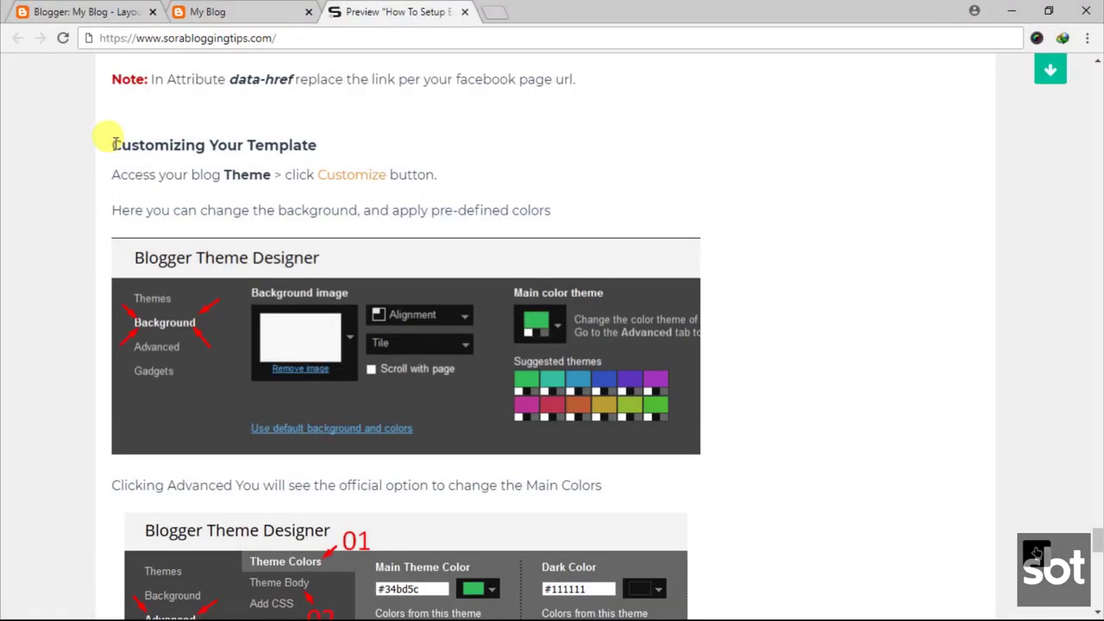
- Read the guide's Customizing Your Template section, covering the Customize option, background, pre-defined colors and Advanced main colors
{"action": "left_click_drag", "start_coordinate": [115, 143], "coordinate": [306, 143]}
{"action": "left_click", "coordinate": [120, 175]}
{"action": "left_click_drag", "start_coordinate": [116, 175], "coordinate": [461, 182]}
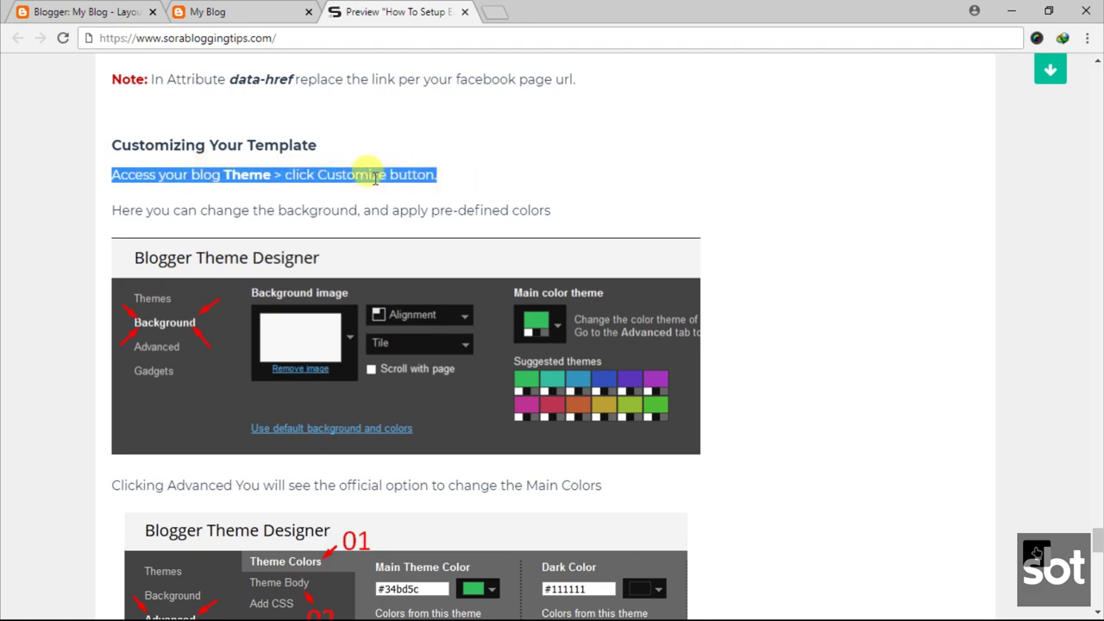
{"action": "left_click", "coordinate": [124, 207]}
{"action": "left_click_drag", "start_coordinate": [111, 210], "coordinate": [553, 211]}
{"action": "left_click", "coordinate": [456, 216]}
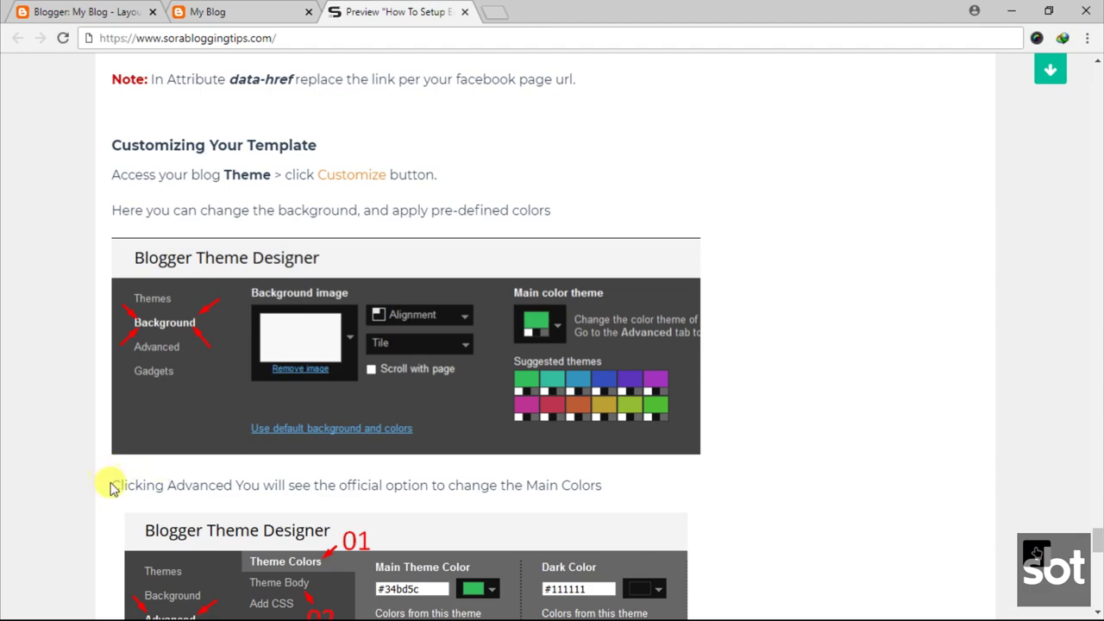
{"action": "left_click_drag", "start_coordinate": [115, 485], "coordinate": [608, 486]}
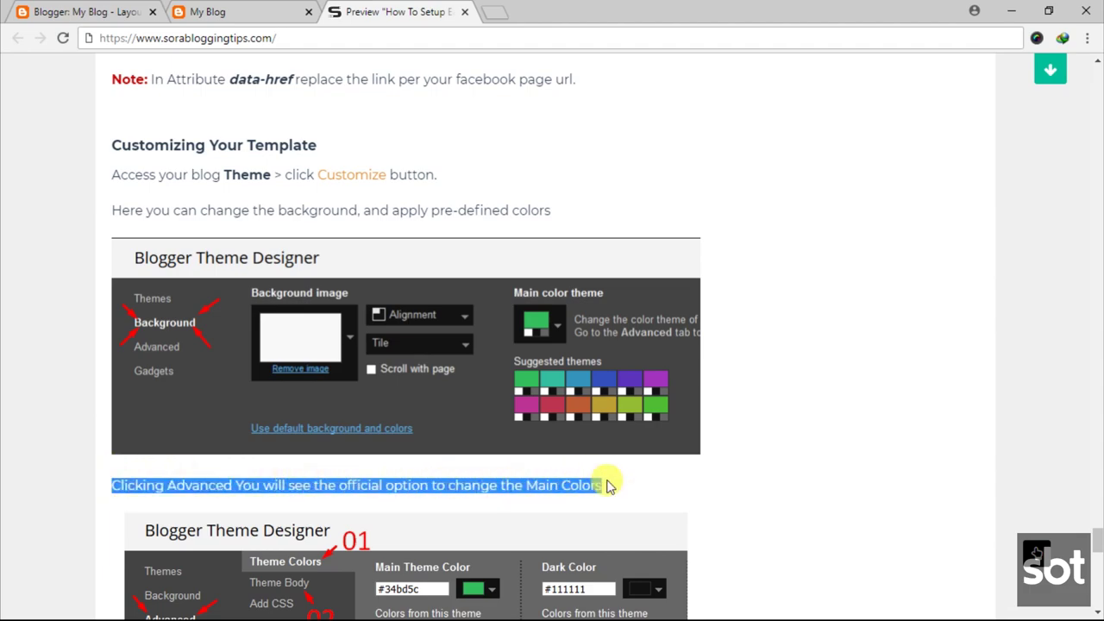
{"action": "left_click", "coordinate": [533, 489]}
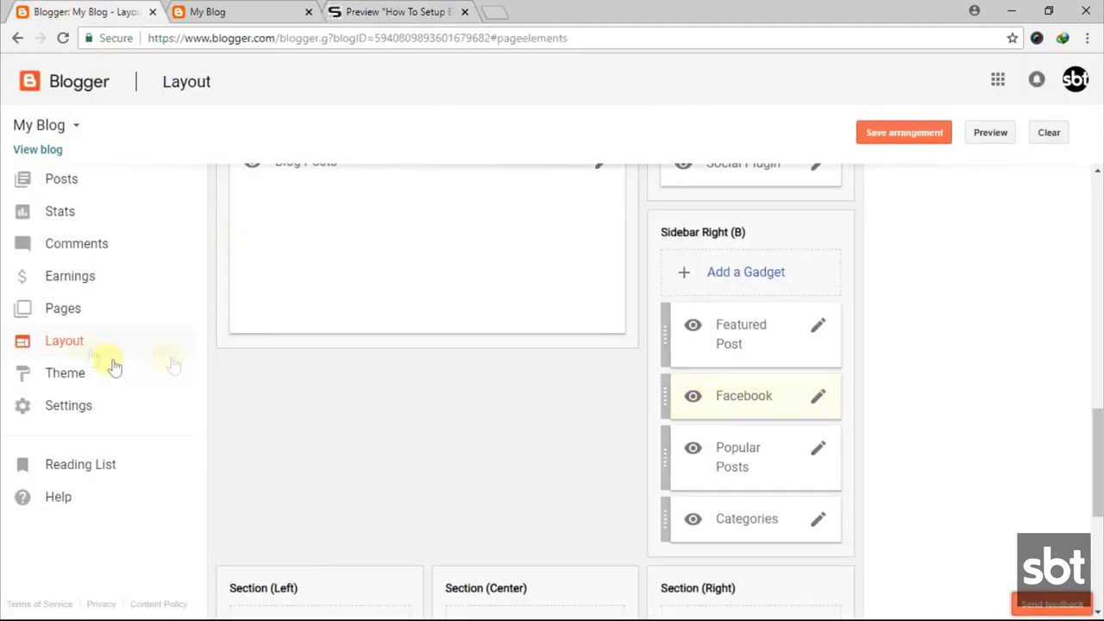
- Open the Theme Designer from the blog's Theme page, view the Background options and show the Advanced theme colors
{"action": "left_click", "coordinate": [82, 372]}
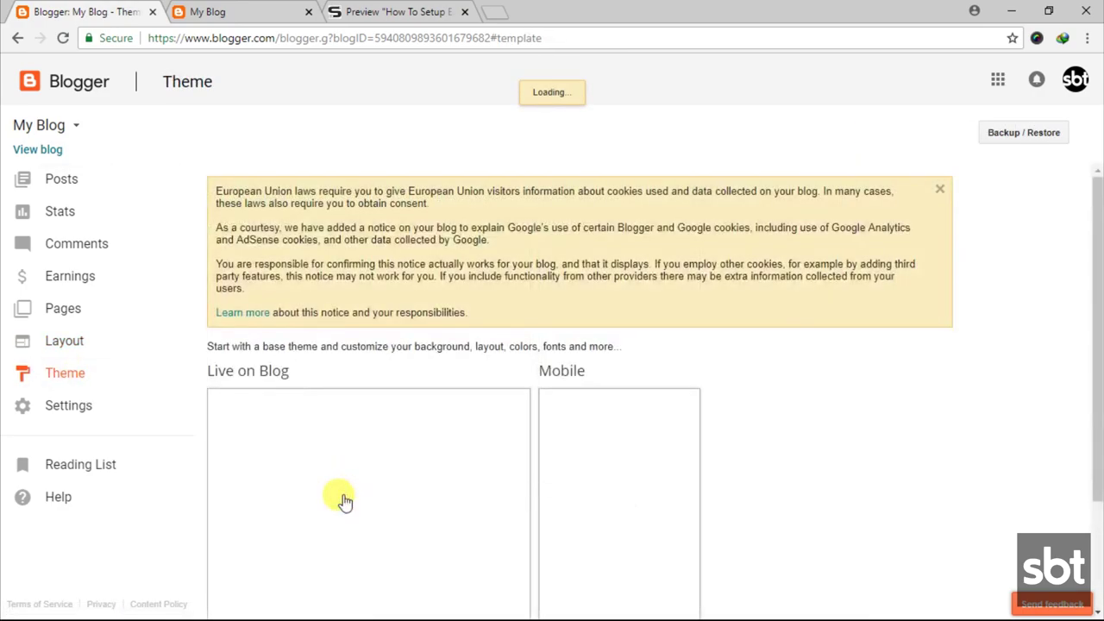
{"action": "scroll", "coordinate": [343, 503], "scroll_direction": "down", "scroll_amount": 2}
{"action": "left_click", "coordinate": [343, 403]}
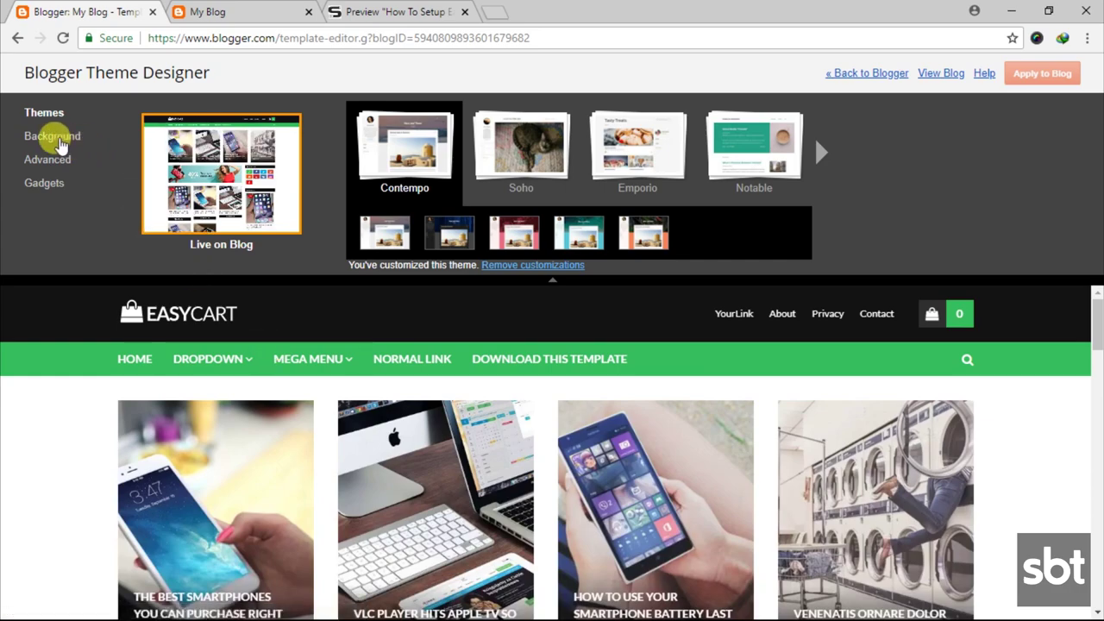
{"action": "left_click", "coordinate": [57, 140]}
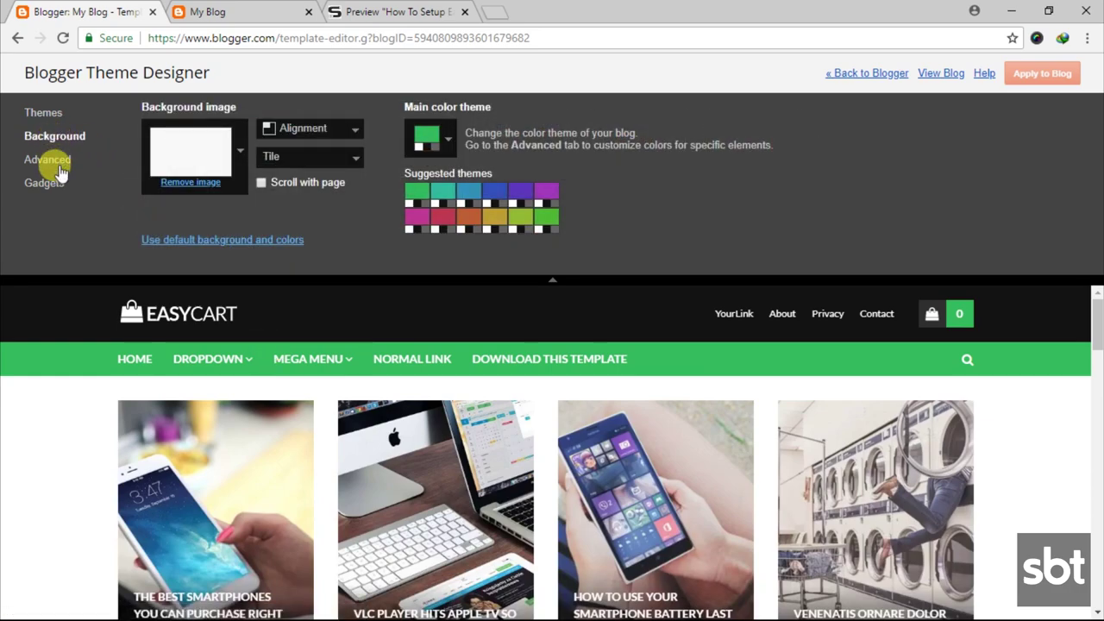
{"action": "left_click", "coordinate": [47, 161]}
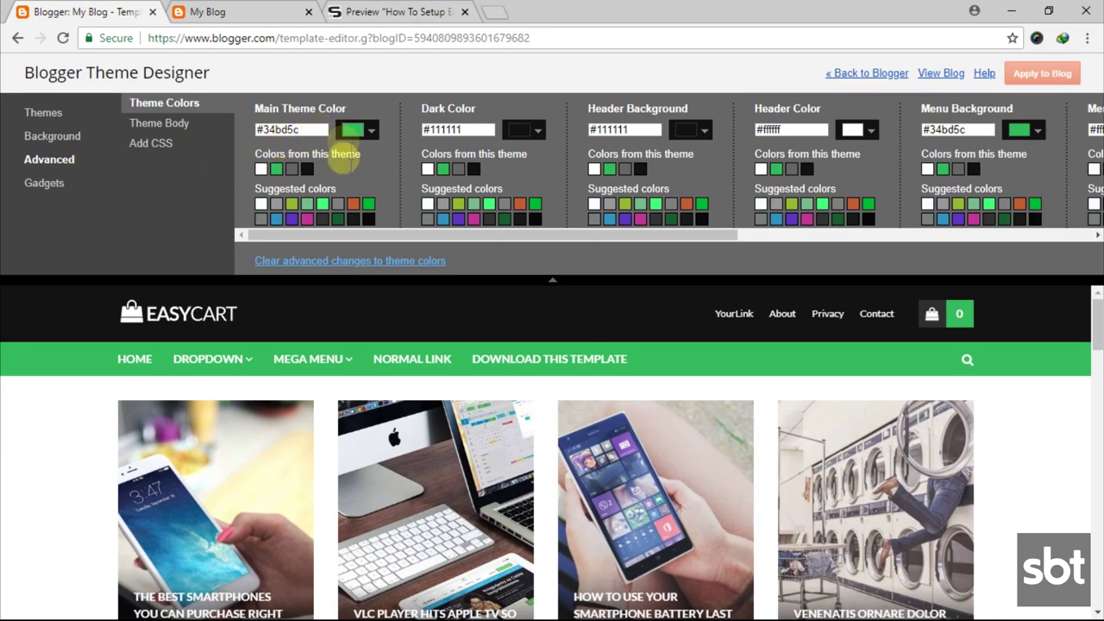
- Set the Main Theme Color to #bd3494, check it in the blog preview, and set the Header Background to #1a5e2e
{"action": "left_click", "coordinate": [353, 203]}
{"action": "left_click", "coordinate": [308, 220]}
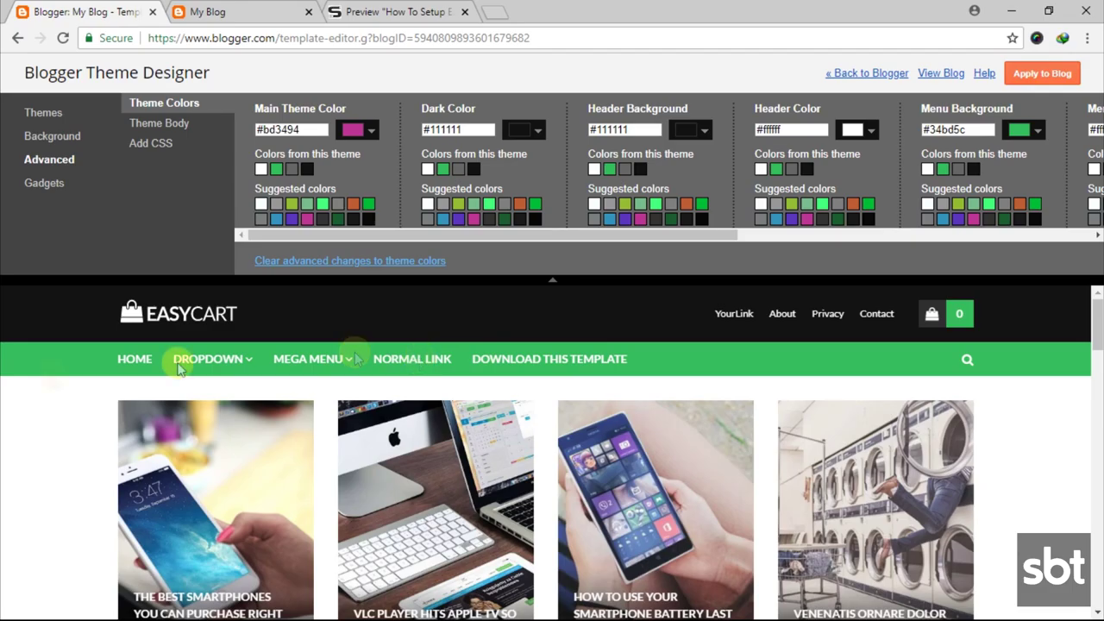
{"action": "scroll", "coordinate": [22, 389], "scroll_direction": "down", "scroll_amount": 5}
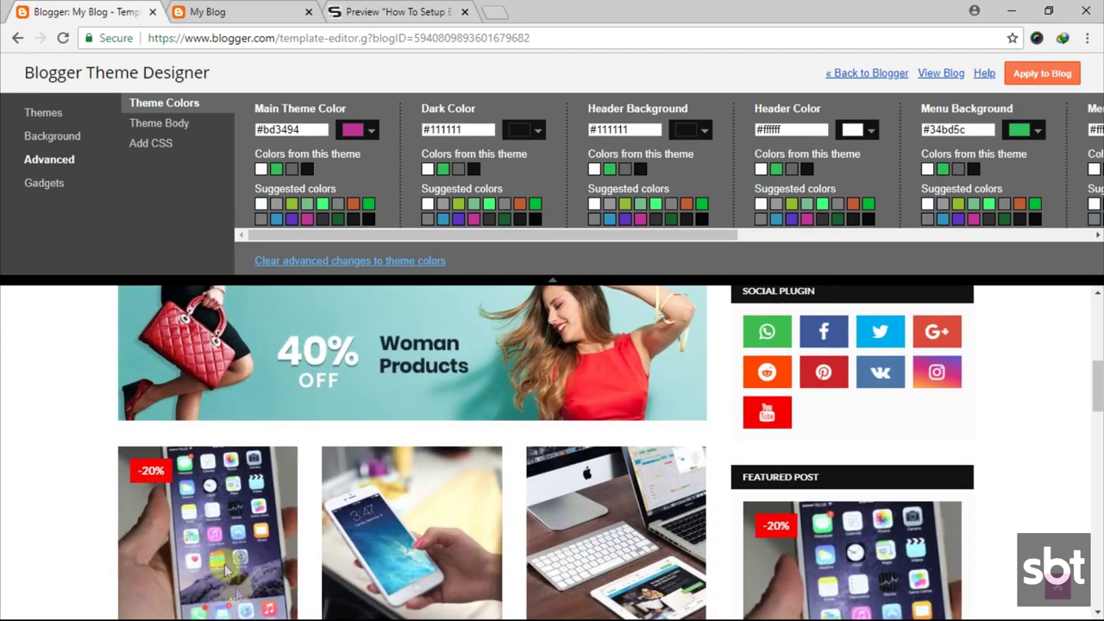
{"action": "scroll", "coordinate": [1095, 611], "scroll_direction": "down", "scroll_amount": 4}
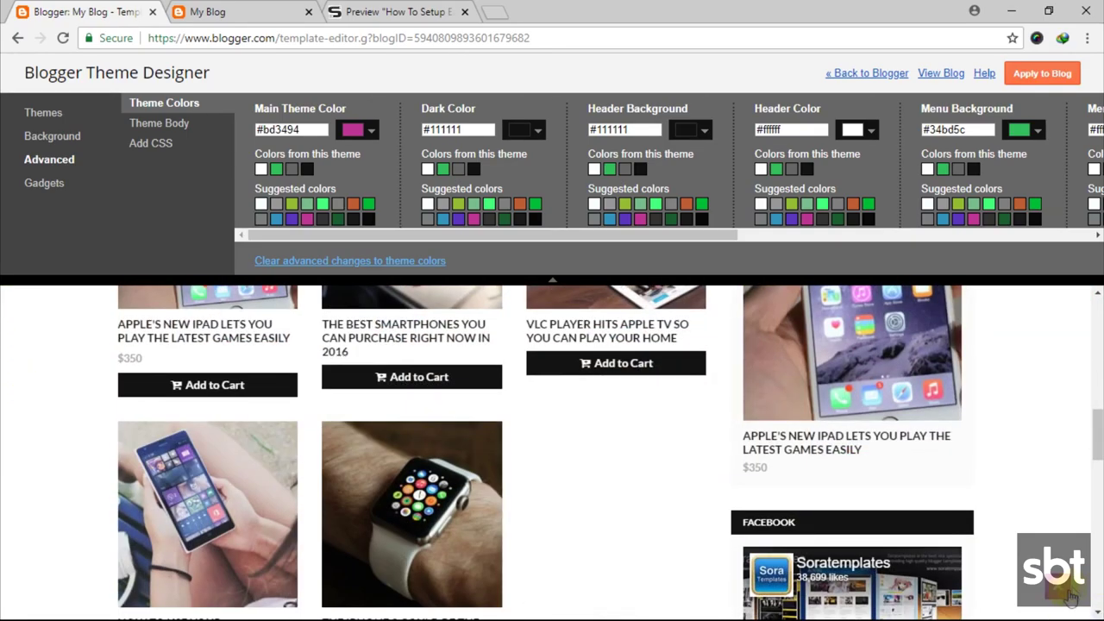
{"action": "scroll", "coordinate": [249, 353], "scroll_direction": "up", "scroll_amount": 9}
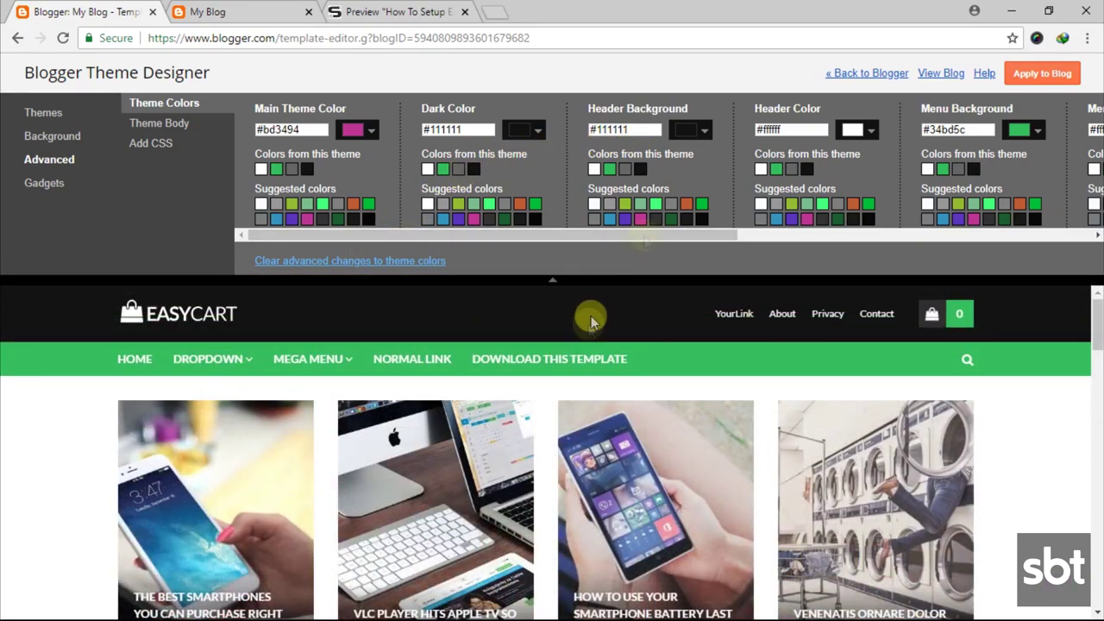
{"action": "left_click", "coordinate": [671, 220]}
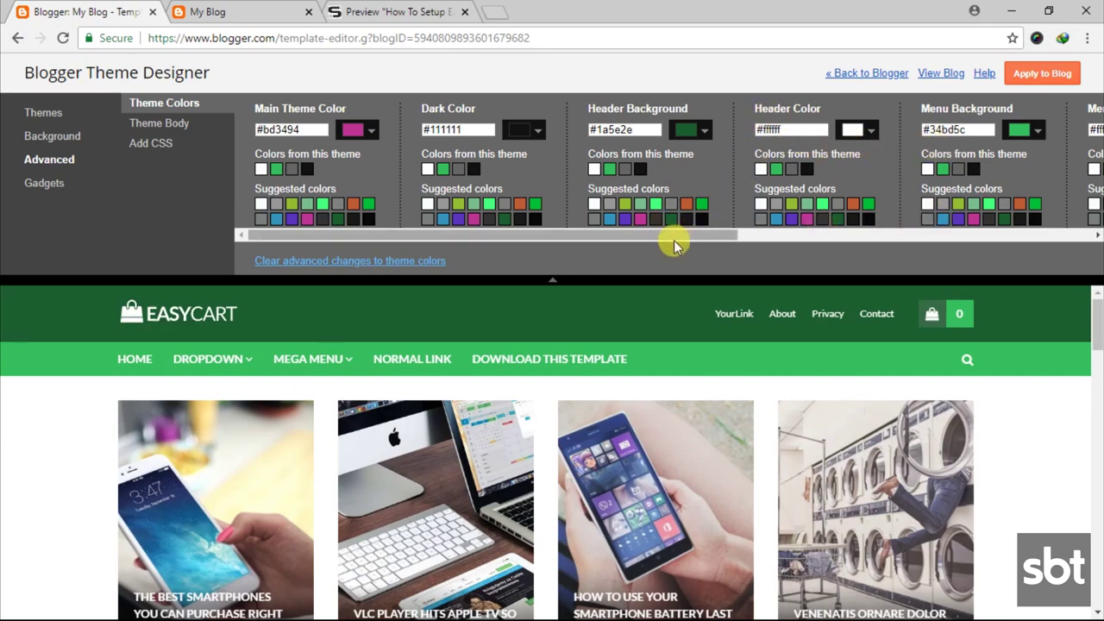
- Set the Menu Background color to #3494bd and the Footer Color to #bd3494
{"action": "left_click_drag", "start_coordinate": [673, 241], "coordinate": [736, 234]}
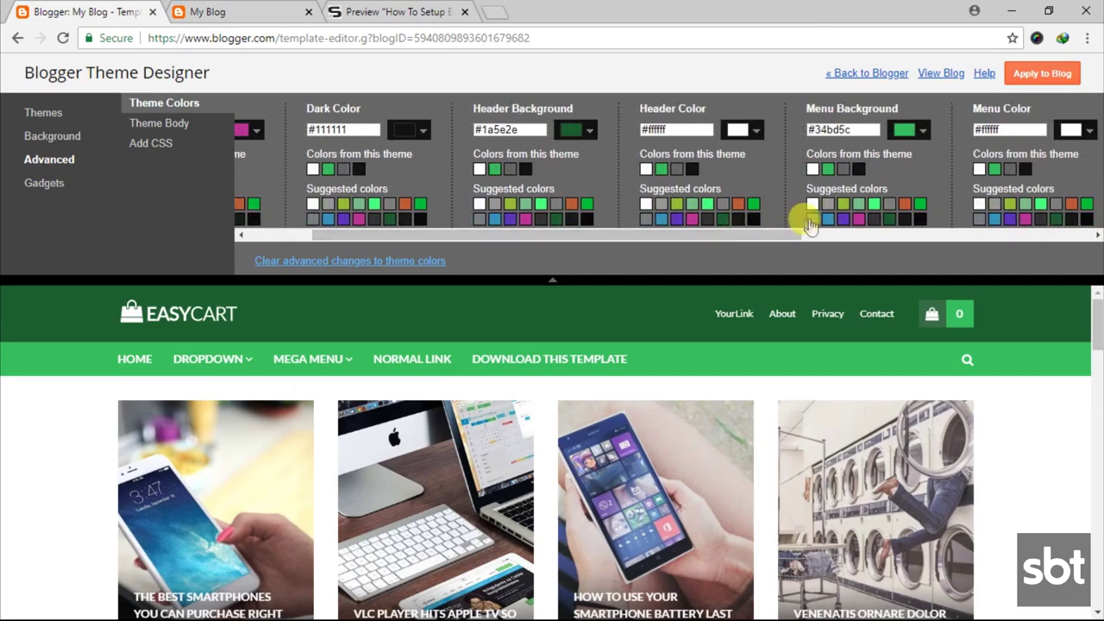
{"action": "left_click", "coordinate": [825, 220]}
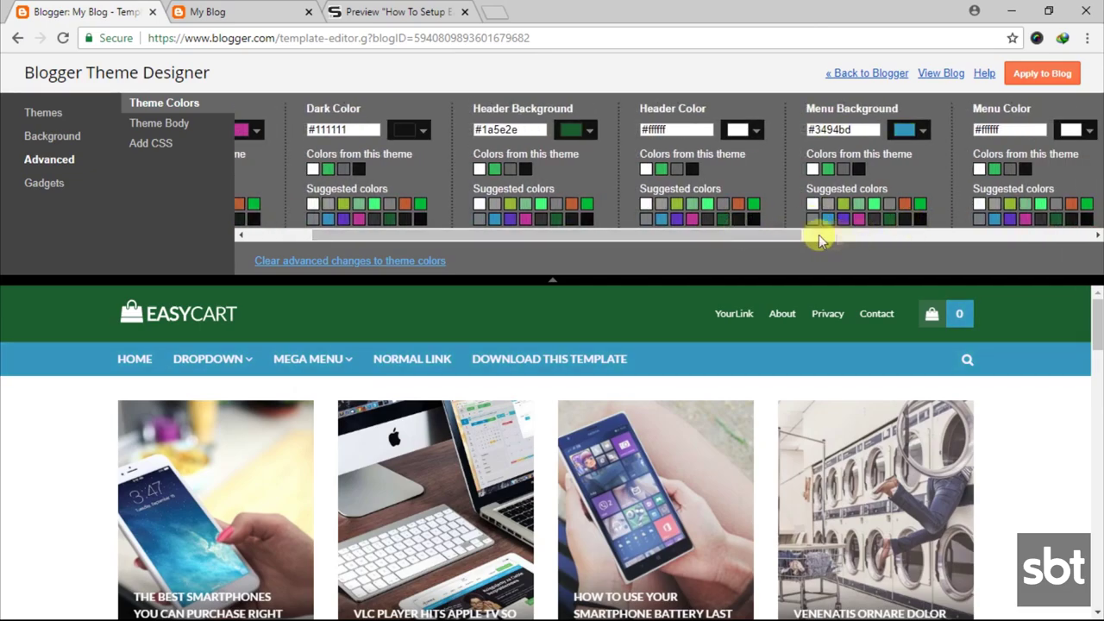
{"action": "left_click_drag", "start_coordinate": [788, 234], "coordinate": [1080, 248]}
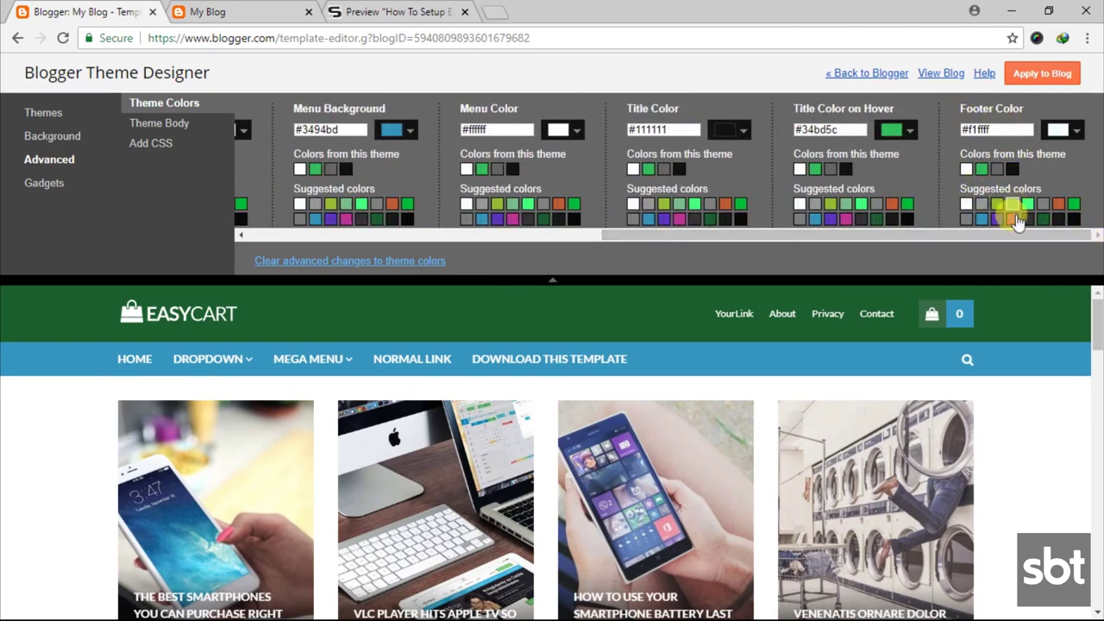
{"action": "left_click", "coordinate": [1014, 219]}
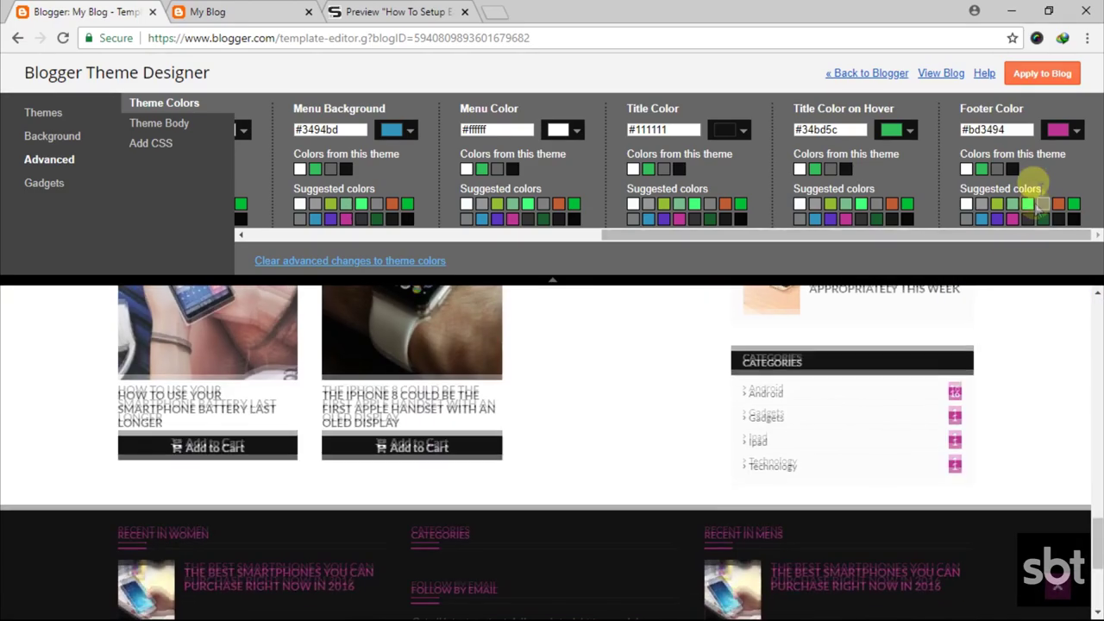
- Apply the theme color changes to the blog, reload the live blog page and check its footer and header
{"action": "left_click", "coordinate": [1033, 76]}
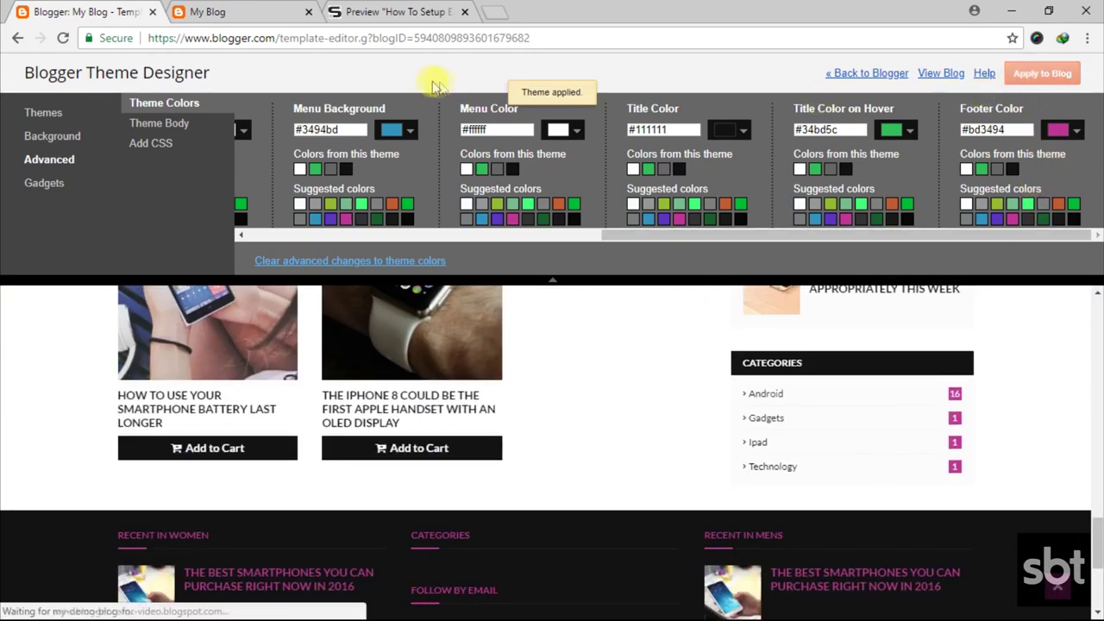
{"action": "left_click", "coordinate": [193, 12]}
{"action": "left_click", "coordinate": [62, 38]}
{"action": "left_click", "coordinate": [62, 38]}
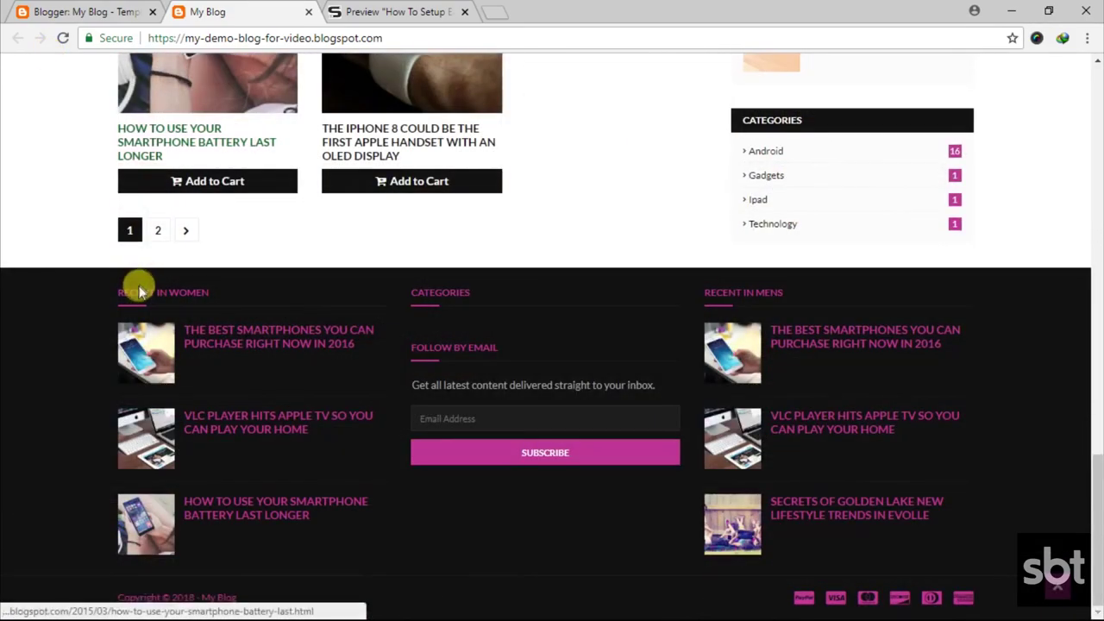
{"action": "scroll", "coordinate": [630, 334], "scroll_direction": "up", "scroll_amount": 15}
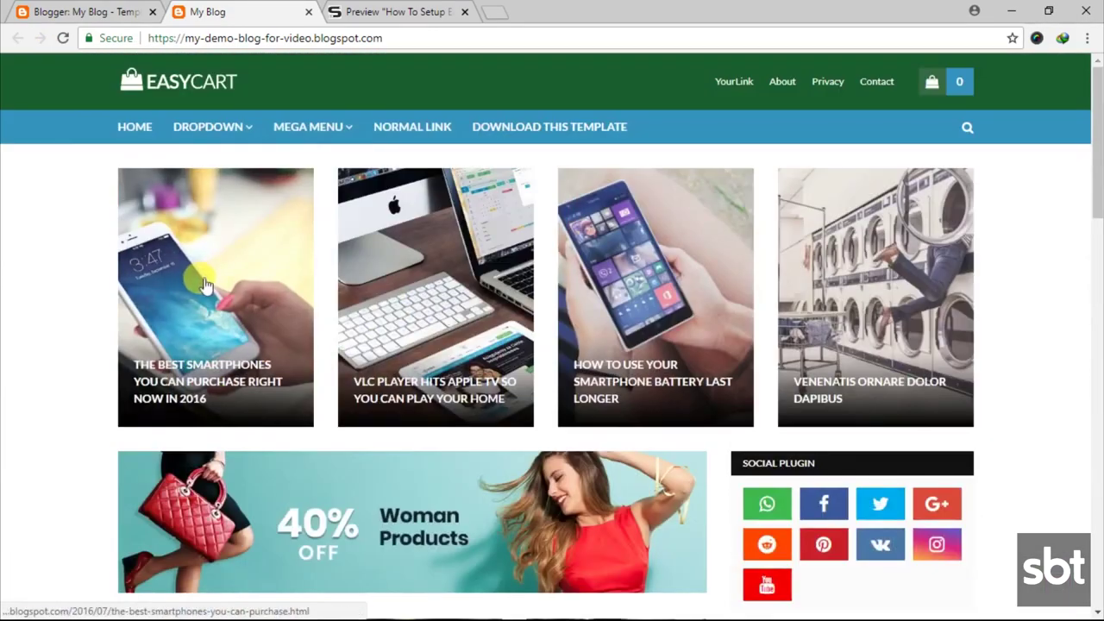